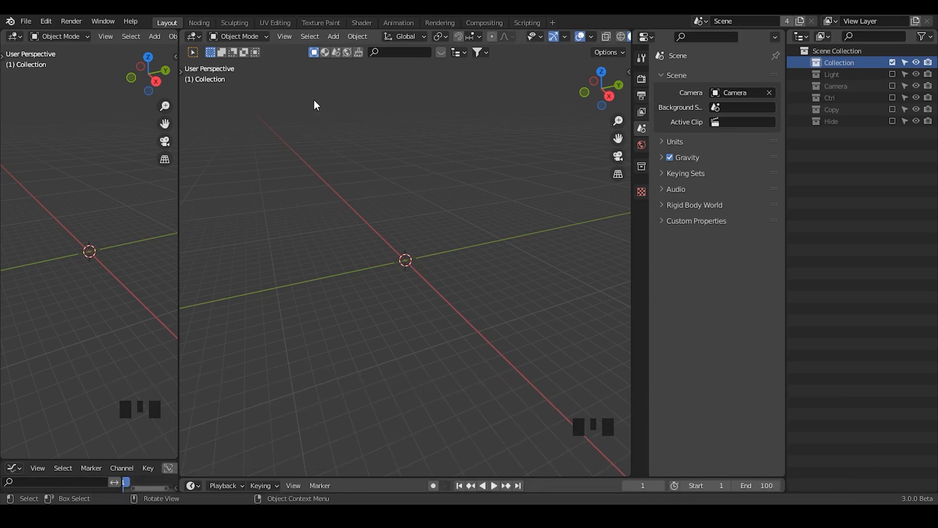
# - Write A–T and G–C as freehand annotations in the viewport and erase them
pyautogui.moveTo(311, 101); pyautogui.dragTo(292, 151)
pyautogui.moveTo(310, 101)
pyautogui.mouseDown()
pyautogui.moveTo(319, 143)
pyautogui.moveTo(373, 99)
pyautogui.mouseUp()
pyautogui.moveTo(373, 105); pyautogui.dragTo(371, 131)
pyautogui.moveTo(308, 171)
pyautogui.mouseDown()
pyautogui.moveTo(336, 198)
pyautogui.moveTo(361, 181)
pyautogui.moveTo(400, 198)
pyautogui.mouseUp()
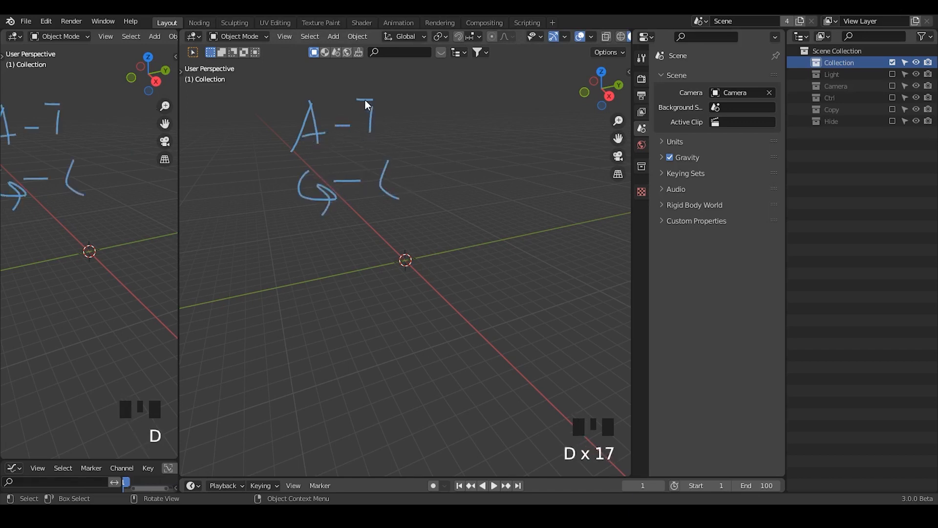
pyautogui.moveTo(365, 100); pyautogui.dragTo(388, 102)
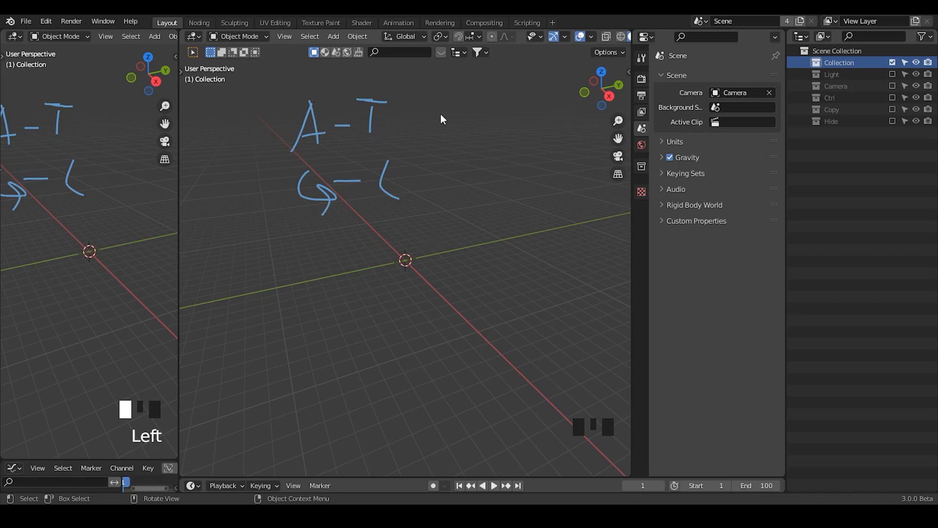
pyautogui.moveTo(390, 118); pyautogui.dragTo(237, 139, button='right')
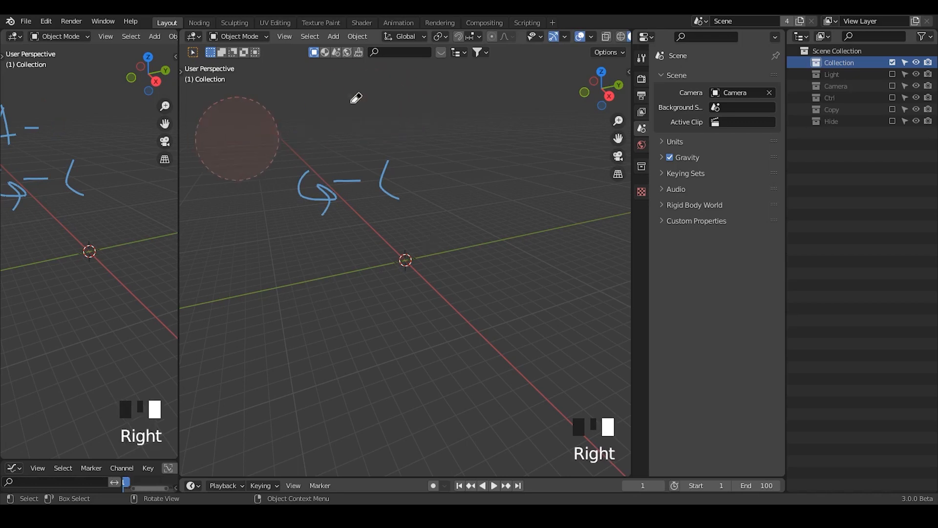
pyautogui.moveTo(304, 228); pyautogui.dragTo(213, 87, button='right')
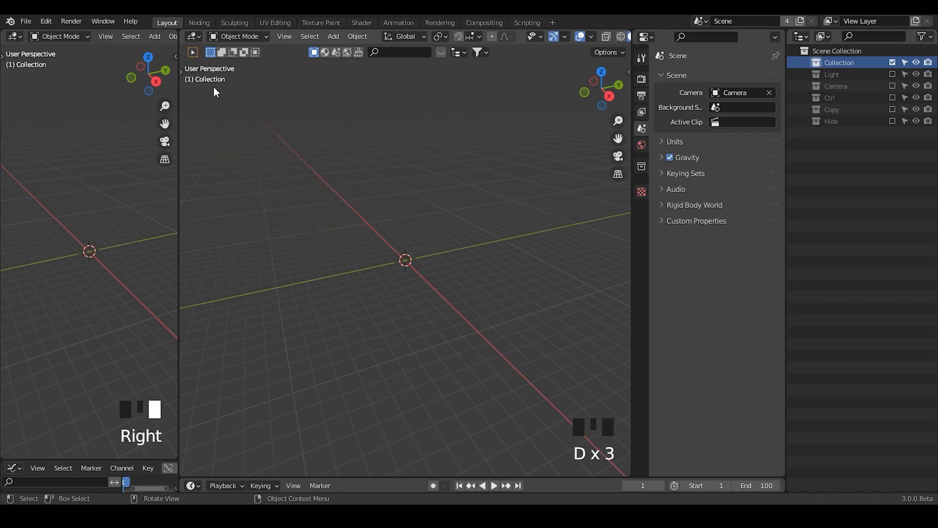
# - Switch to the Noding workspace and add a mesh plane at the world origin
pyautogui.click(207, 22)
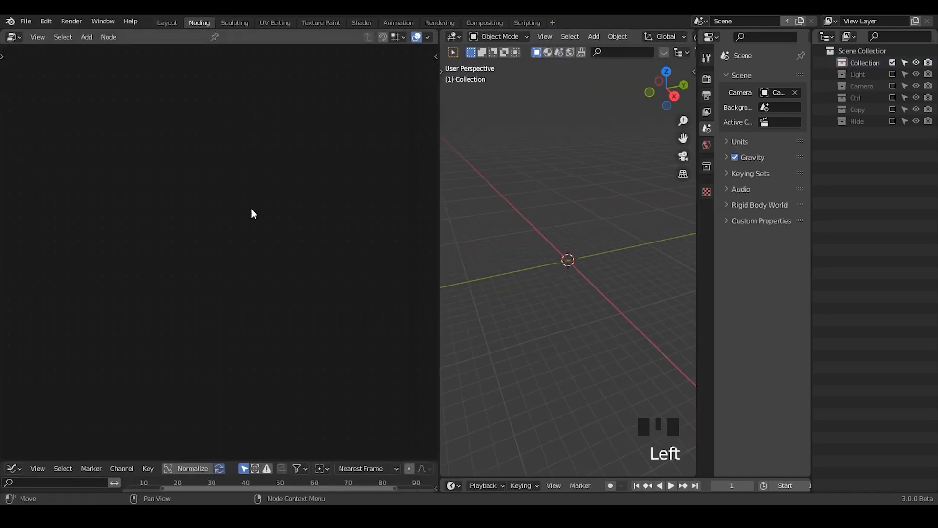
pyautogui.hotkey('shift', 'a')
pyautogui.moveTo(563, 174)
pyautogui.click(607, 174)
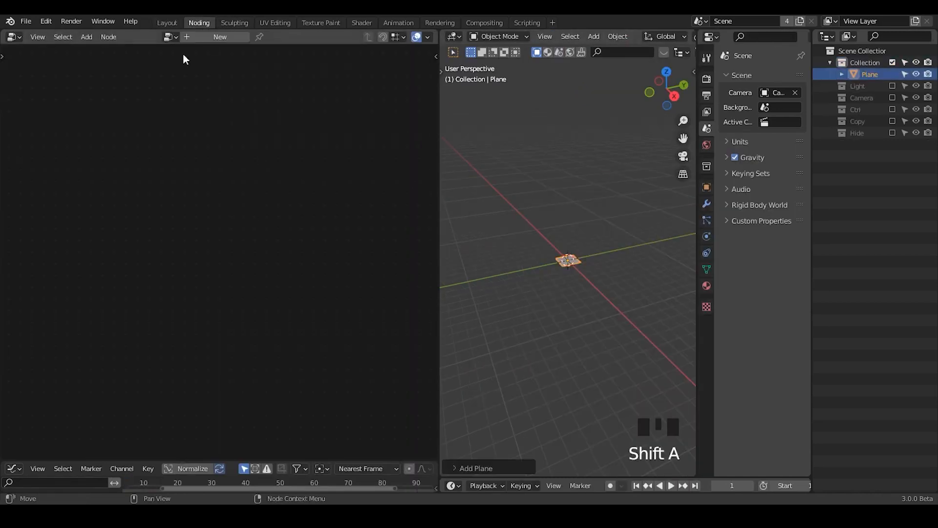
# - Create a new geometry node tree on the plane and connect an added Mesh Line node to the Group Output
pyautogui.click(194, 36)
pyautogui.hotkey('shift', 'a')
pyautogui.click(357, 152)
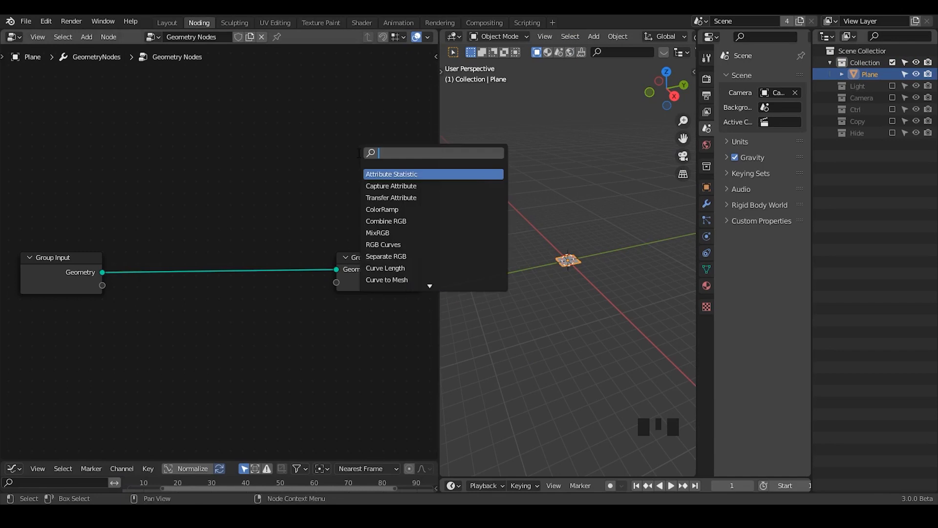
pyautogui.write('mesh line')
pyautogui.press('Return')
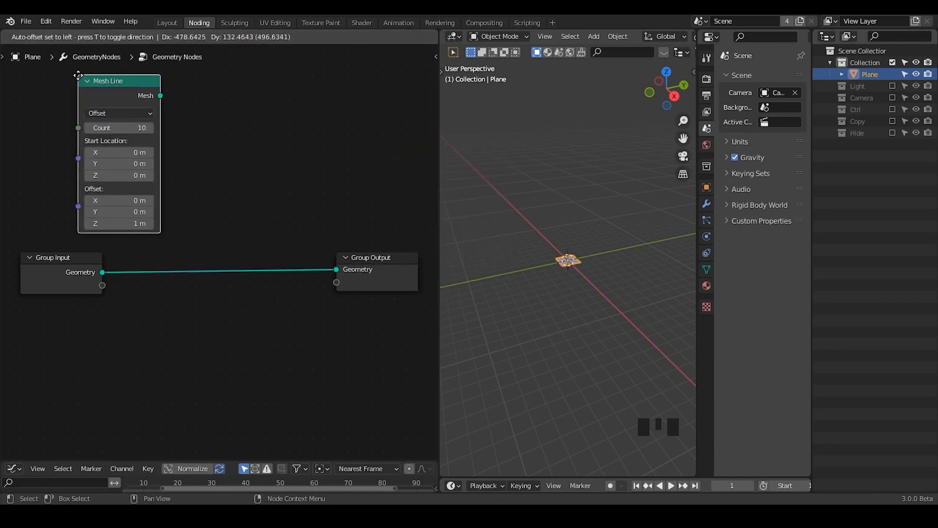
pyautogui.click(155, 117)
pyautogui.moveTo(155, 109); pyautogui.dragTo(336, 269)
# - Delete the Group Input node and rearrange the Mesh Line and Group Output nodes to make room between them
pyautogui.click(62, 275)
pyautogui.press('x')
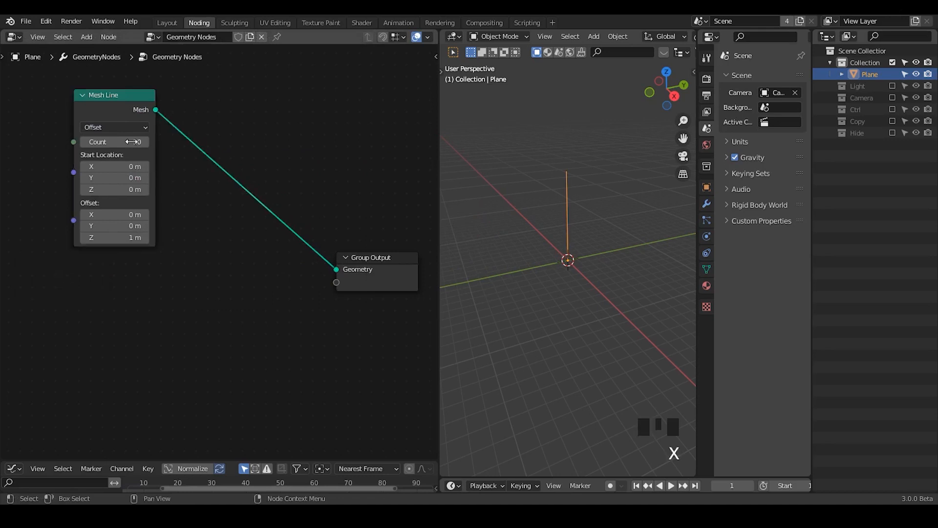
pyautogui.moveTo(107, 113); pyautogui.dragTo(102, 185)
pyautogui.moveTo(340, 280); pyautogui.dragTo(368, 210)
pyautogui.moveTo(606, 264)
pyautogui.mouseDown(button='middle')
pyautogui.moveTo(606, 306)
pyautogui.moveTo(603, 237)
pyautogui.moveTo(589, 270)
pyautogui.mouseUp(button='middle')
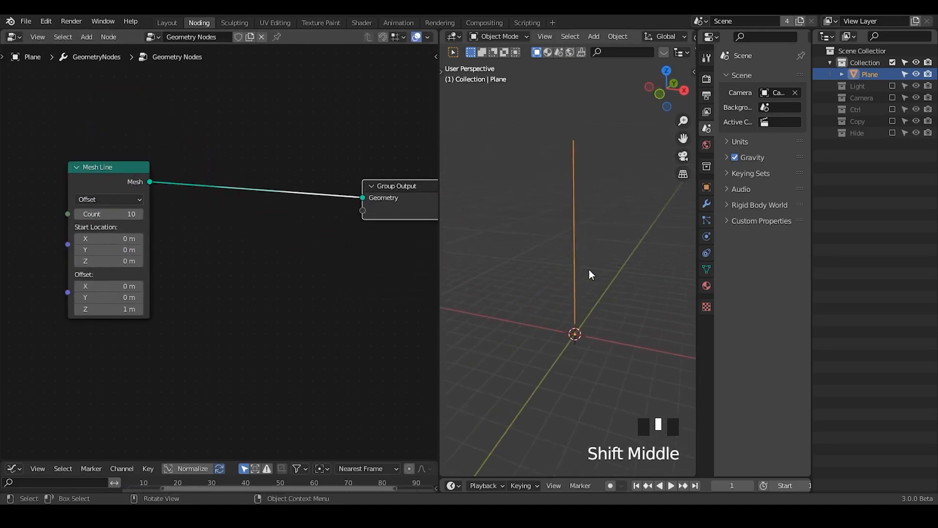
# - Insert an Instance on Points node between the Mesh Line and the Group Output, moving the Mesh Line away from it
pyautogui.hotkey('shift', 'a')
pyautogui.write('inst poi')
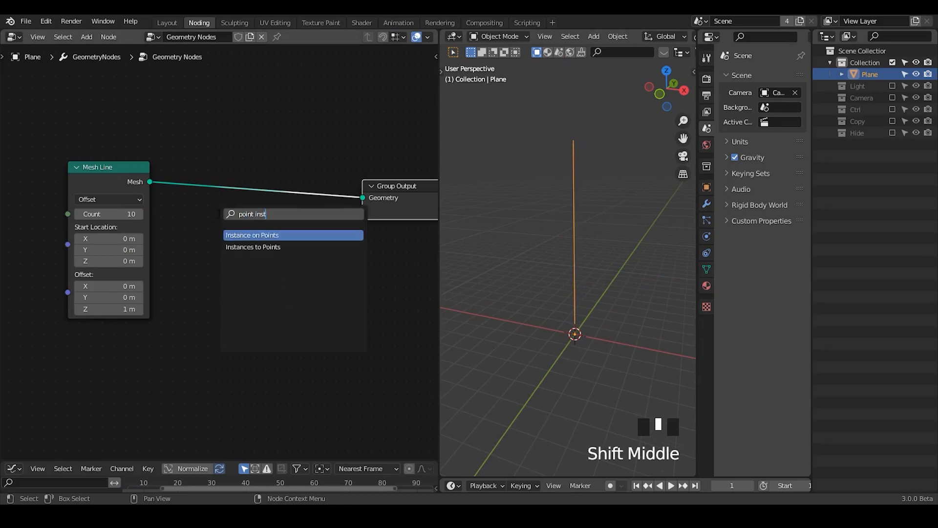
pyautogui.press('Return')
pyautogui.click(234, 187)
pyautogui.moveTo(148, 241); pyautogui.dragTo(211, 178, button='middle')
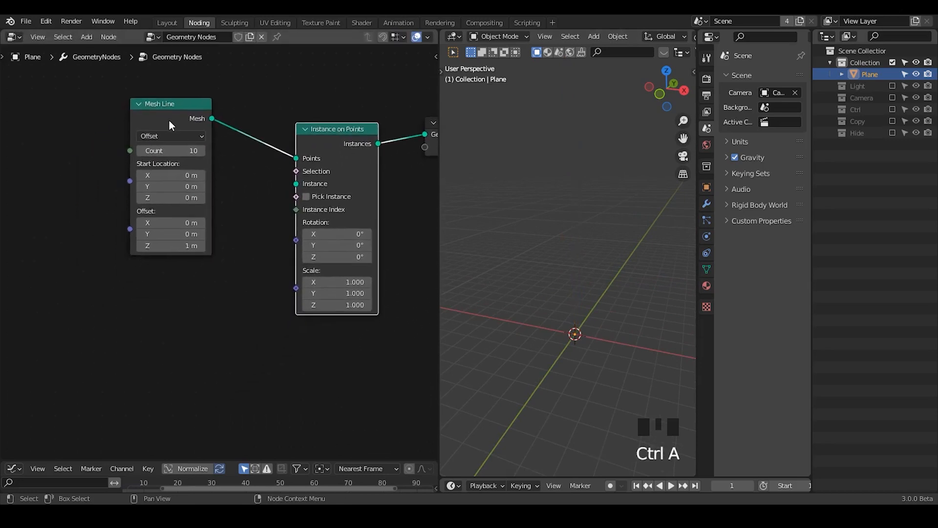
pyautogui.moveTo(170, 120); pyautogui.dragTo(116, 97)
# - Add a Curve Circle node and connect its curve to the Instance input of Instance on Points
pyautogui.hotkey('ctrl', 'a')
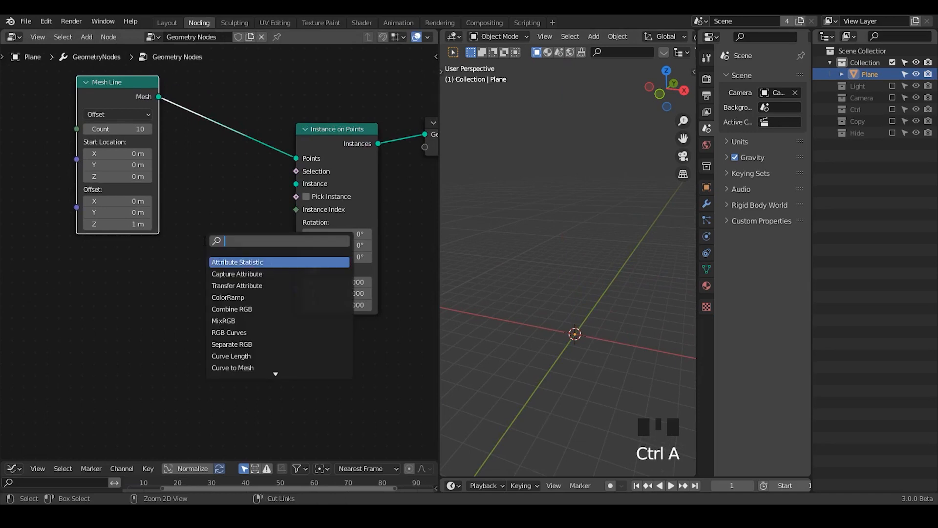
pyautogui.write('c')
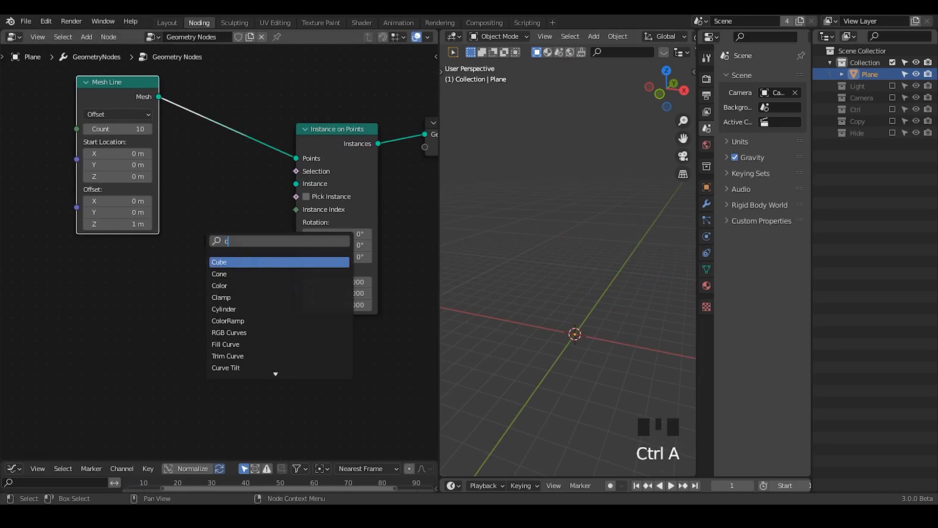
pyautogui.write('urve')
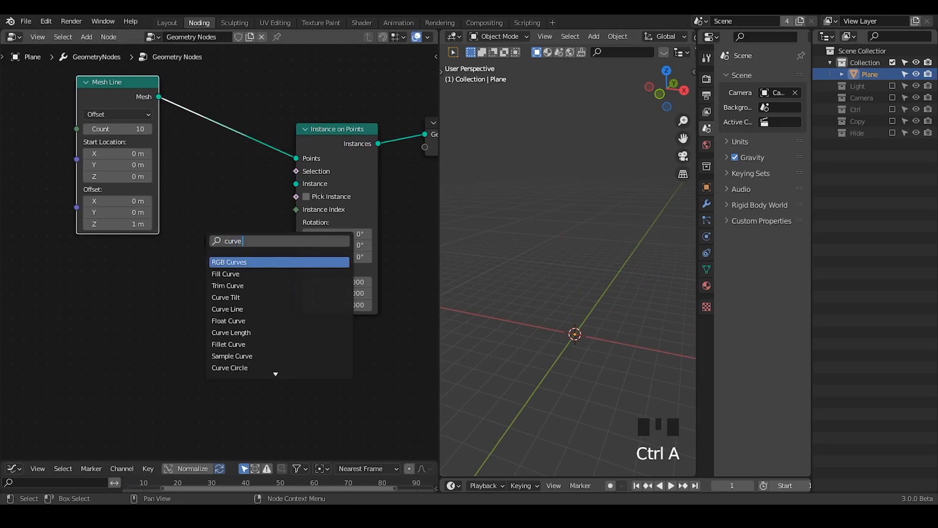
pyautogui.write(' circle')
pyautogui.press('Return')
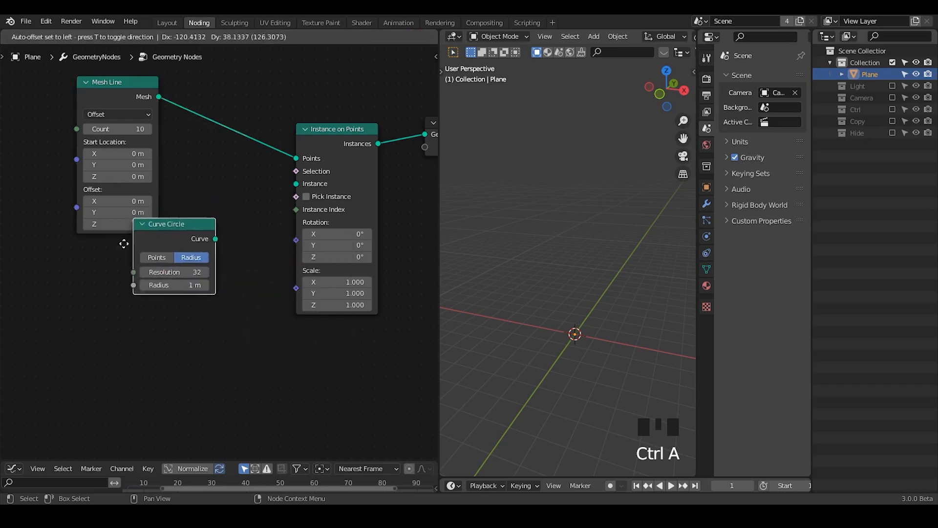
pyautogui.click(119, 267)
pyautogui.moveTo(195, 268); pyautogui.dragTo(296, 188)
# - Reduce the Curve Circle's resolution to 2 and move the node further from Instance on Points
pyautogui.keyDown('shift'); pyautogui.moveTo(568, 303); pyautogui.dragTo(585, 318, button='middle'); pyautogui.keyUp('shift')
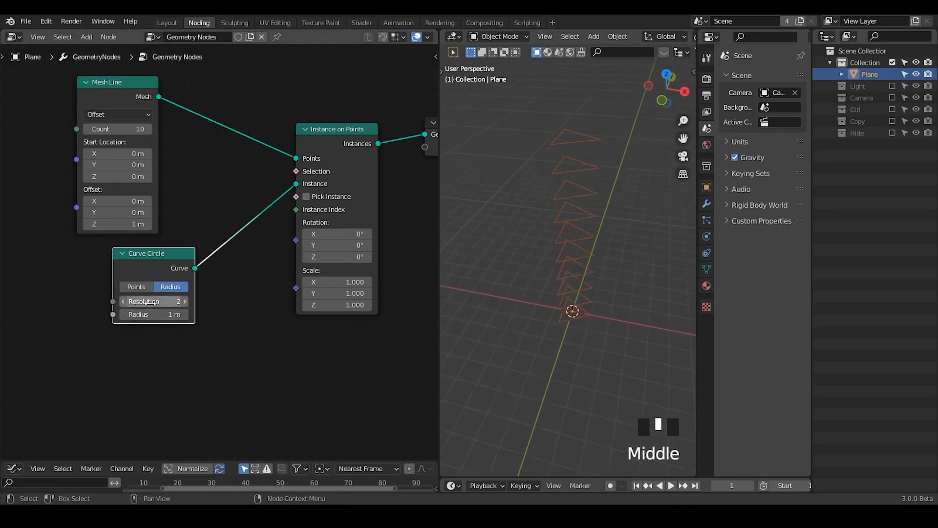
pyautogui.doubleClick(123, 300)
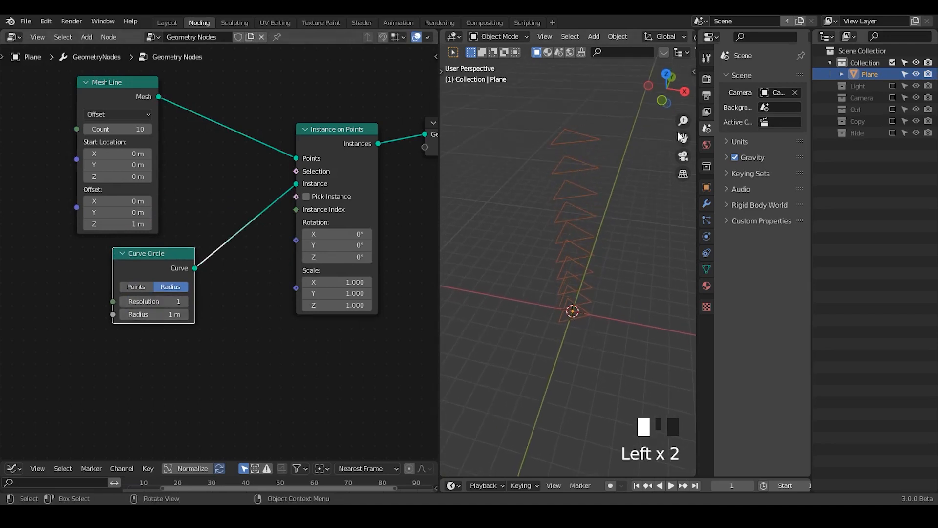
pyautogui.moveTo(146, 254); pyautogui.dragTo(91, 253)
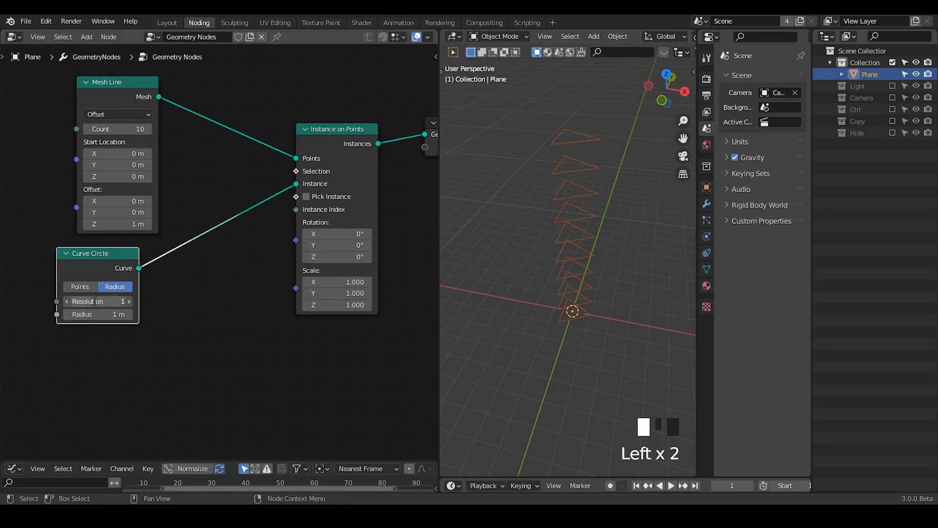
# - Insert a Resample Curve node between the Curve Circle and Instance on Points with a count of 2
pyautogui.hotkey('shift', 'a')
pyautogui.write('resample')
pyautogui.press('Return')
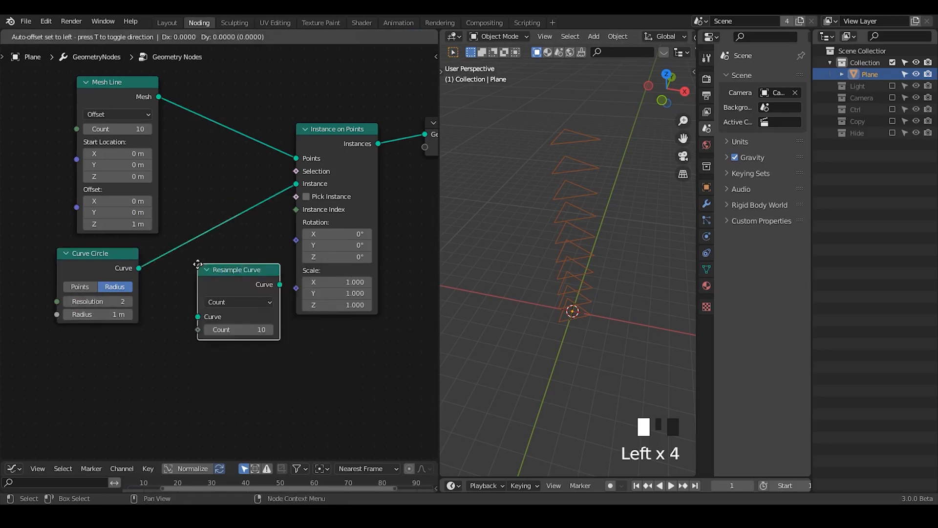
pyautogui.click(159, 221)
pyautogui.hotkey('ctrl', 'a')
pyautogui.doubleClick(206, 297)
pyautogui.write('2')
pyautogui.click(224, 224)
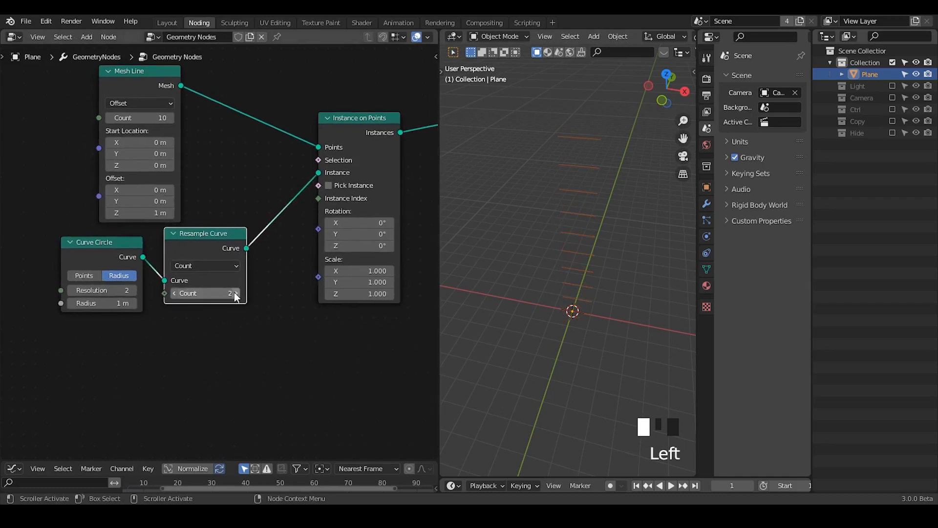
# - Add the G_Float Range node group below the Resample Curve node
pyautogui.hotkey('shift', 'a')
pyautogui.write('float range')
pyautogui.press('Return')
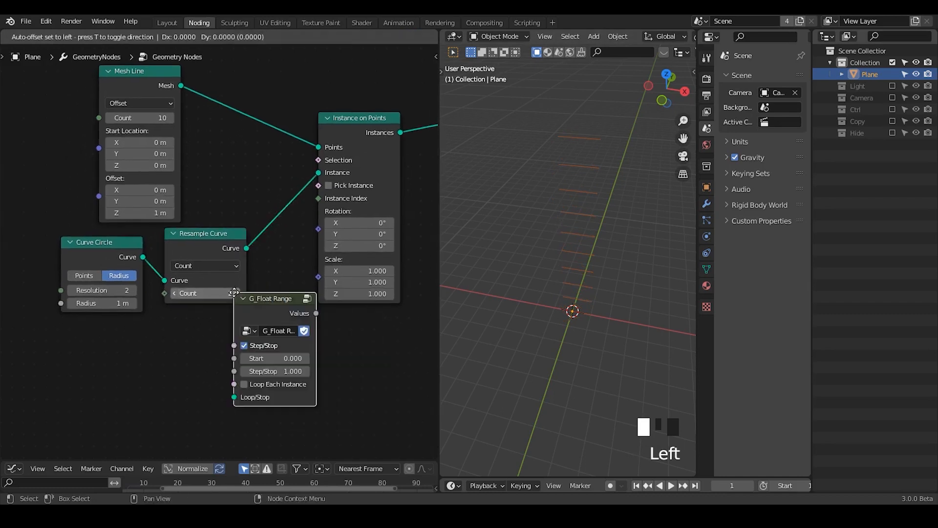
pyautogui.click(152, 325)
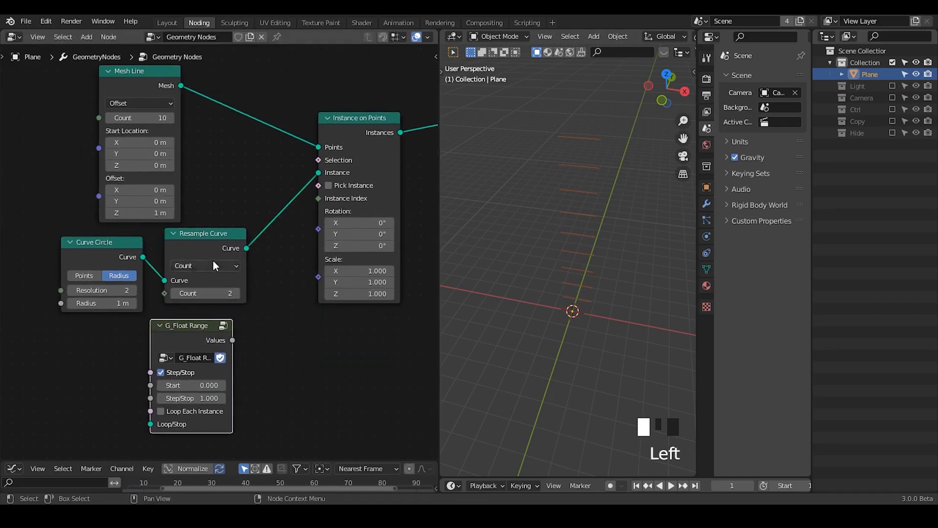
# - Rearrange the Resample Curve and Curve Circle nodes, and collapse the Mesh Line node
pyautogui.moveTo(215, 256); pyautogui.dragTo(210, 233)
pyautogui.moveTo(88, 248); pyautogui.dragTo(75, 246)
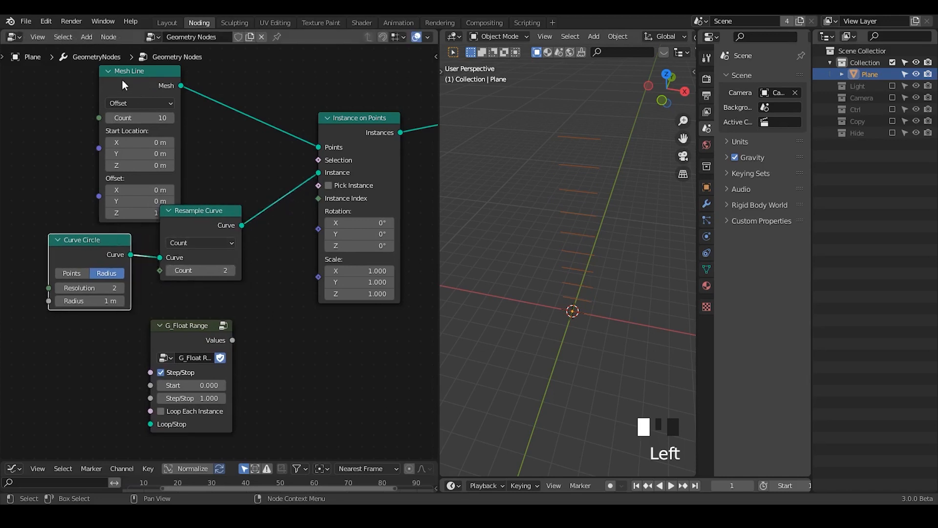
pyautogui.click(108, 72)
pyautogui.moveTo(132, 71); pyautogui.dragTo(132, 97)
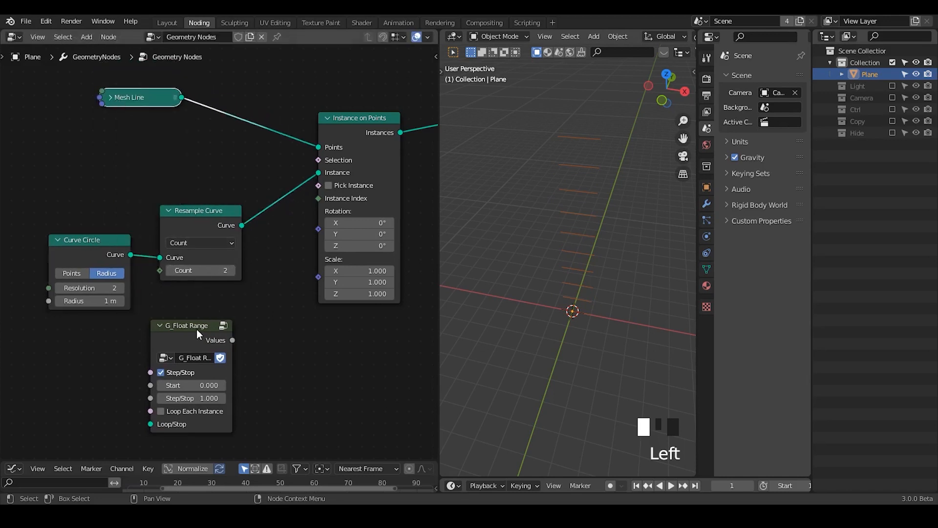
# - Reposition the G_Float Range node and add a Combine XYZ node beside it
pyautogui.moveTo(196, 329); pyautogui.dragTo(336, 224)
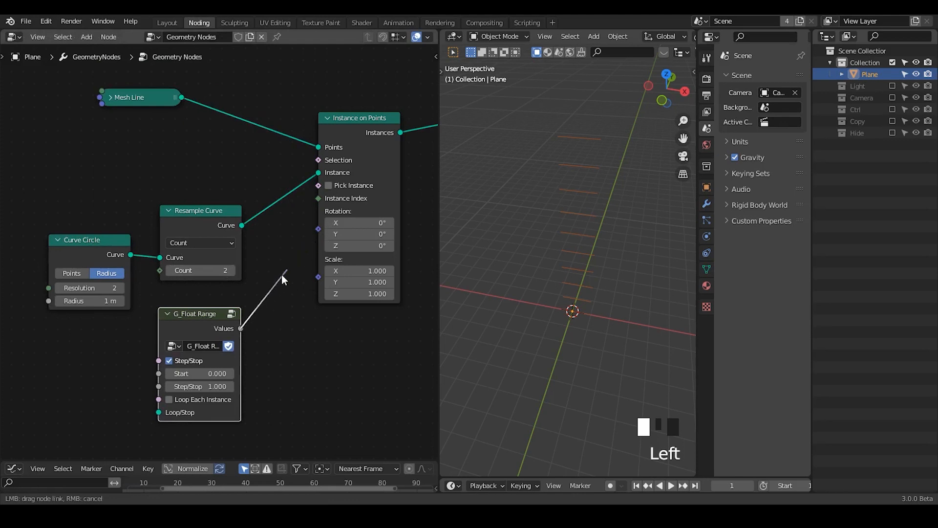
pyautogui.moveTo(281, 274); pyautogui.dragTo(273, 284)
pyautogui.moveTo(221, 313); pyautogui.dragTo(172, 315)
pyautogui.hotkey('shift', 'a')
pyautogui.write('scombine')
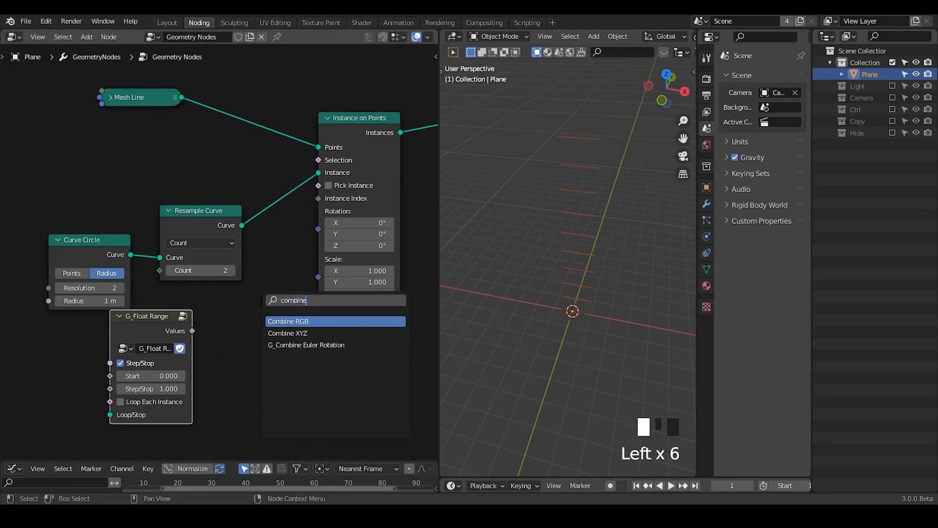
pyautogui.press('Down')
pyautogui.press('Return')
pyautogui.click(234, 299)
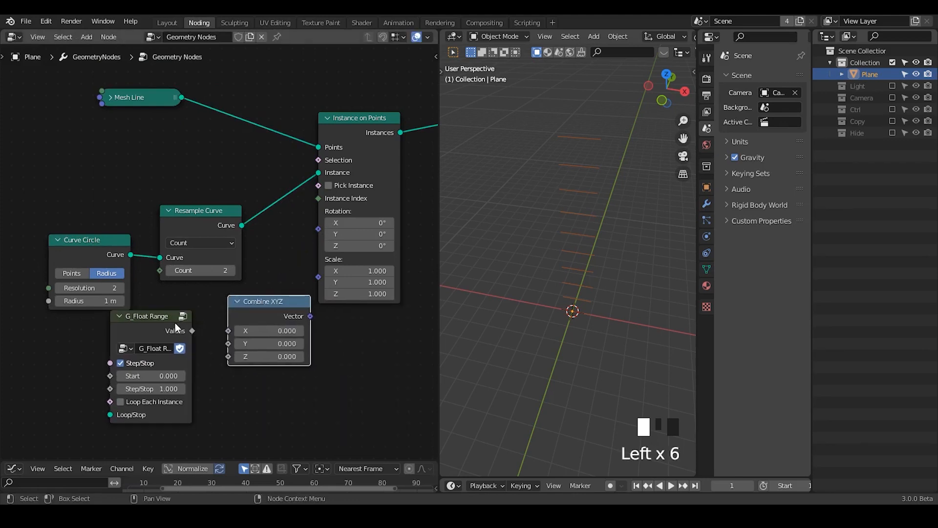
# - Connect the G_Float Range values to Combine XYZ's Z input and its vector to the Rotation of Instance on Points
pyautogui.moveTo(176, 328); pyautogui.dragTo(142, 333)
pyautogui.moveTo(254, 316); pyautogui.dragTo(321, 227)
pyautogui.moveTo(159, 335); pyautogui.dragTo(198, 356)
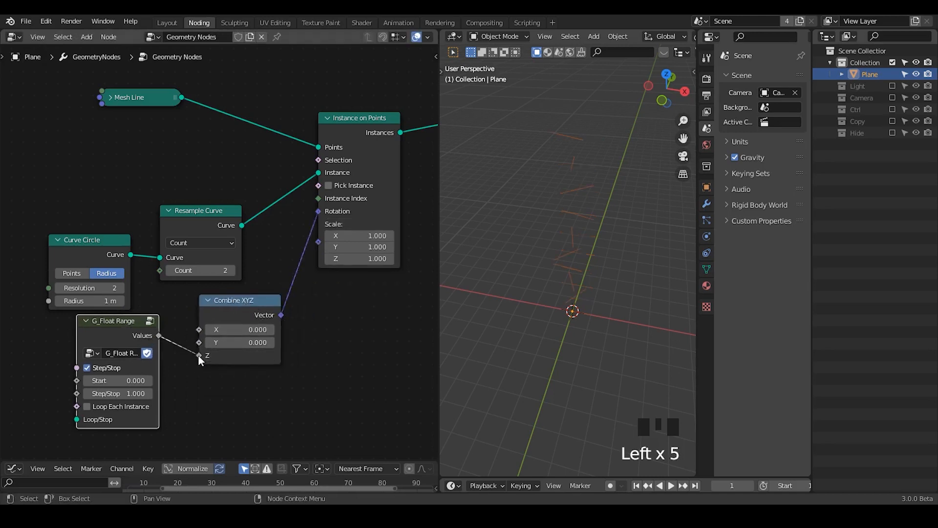
# - Expand the Mesh Line node, move it aside and set its count to 205
pyautogui.click(109, 100)
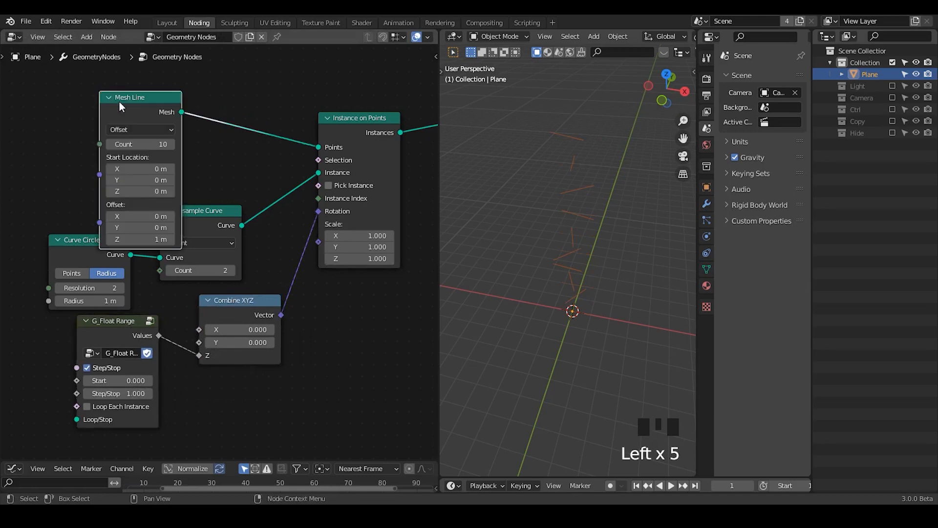
pyautogui.moveTo(120, 102); pyautogui.dragTo(88, 85)
pyautogui.keyDown('shift'); pyautogui.moveTo(113, 127); pyautogui.dragTo(151, 127); pyautogui.keyUp('shift')
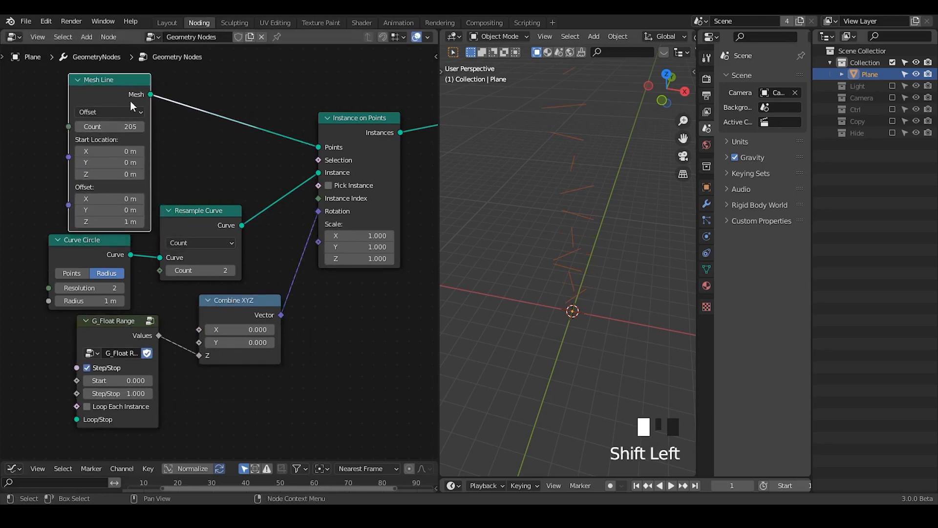
# - Move the Mesh Line node clear of the others and connect its mesh to the Loop/Stop input of G_Float Range
pyautogui.moveTo(115, 102); pyautogui.dragTo(37, 110)
pyautogui.moveTo(55, 102); pyautogui.dragTo(170, 87, button='middle')
pyautogui.moveTo(144, 94); pyautogui.dragTo(5, 120)
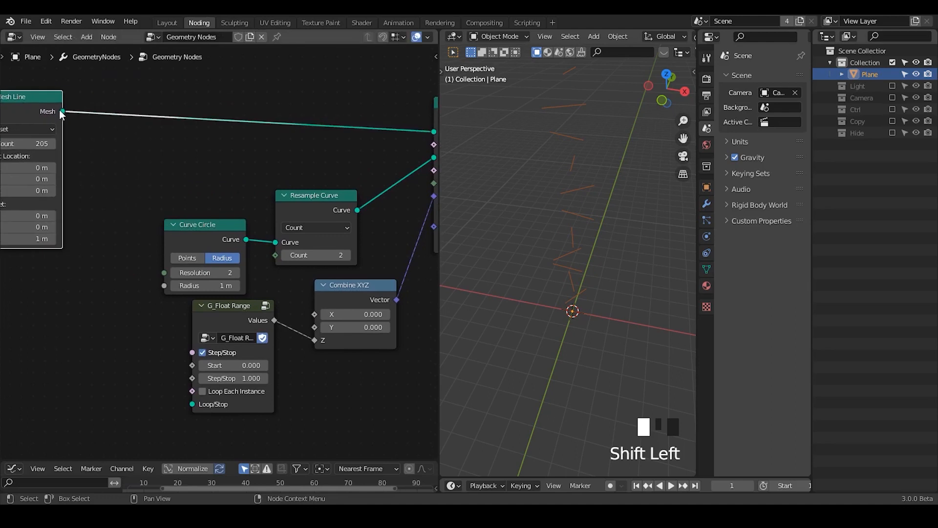
pyautogui.moveTo(62, 111); pyautogui.dragTo(193, 404)
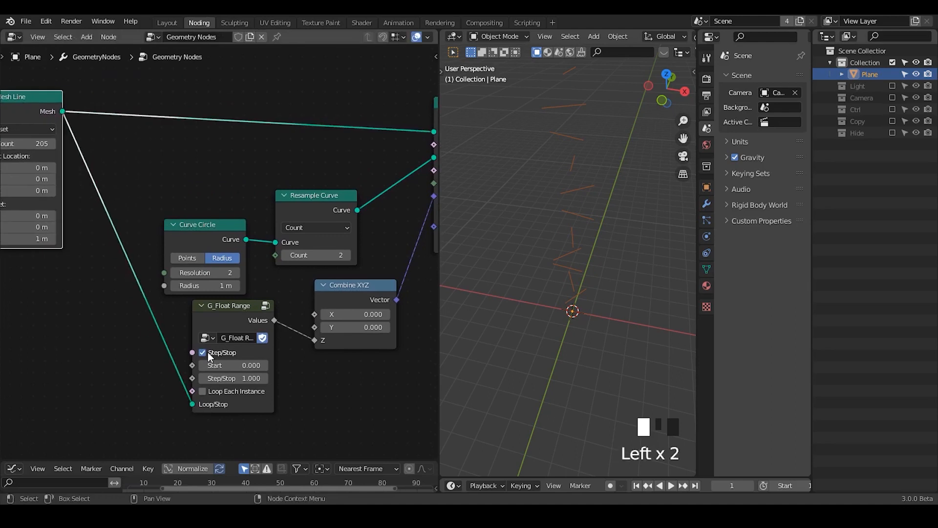
# - Disable the Step/Stop option on G_Float Range and set its Step/Stop value to 27.920
pyautogui.click(206, 352)
pyautogui.moveTo(250, 379); pyautogui.dragTo(232, 357, button='middle')
pyautogui.keyDown('shift'); pyautogui.moveTo(233, 357); pyautogui.dragTo(266, 357); pyautogui.keyUp('shift')
# - Set the Mesh Line's Z offset to 0.1 m
pyautogui.moveTo(86, 352); pyautogui.dragTo(218, 326, button='middle')
pyautogui.write('.1')
pyautogui.press('Return')
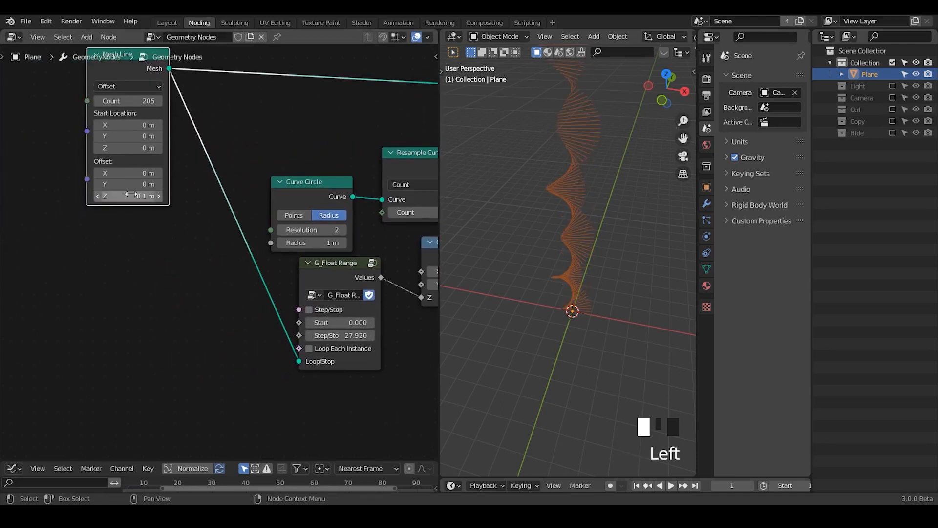
pyautogui.moveTo(599, 209)
pyautogui.mouseDown(button='middle')
pyautogui.moveTo(608, 175)
pyautogui.moveTo(594, 205)
pyautogui.mouseUp(button='middle')
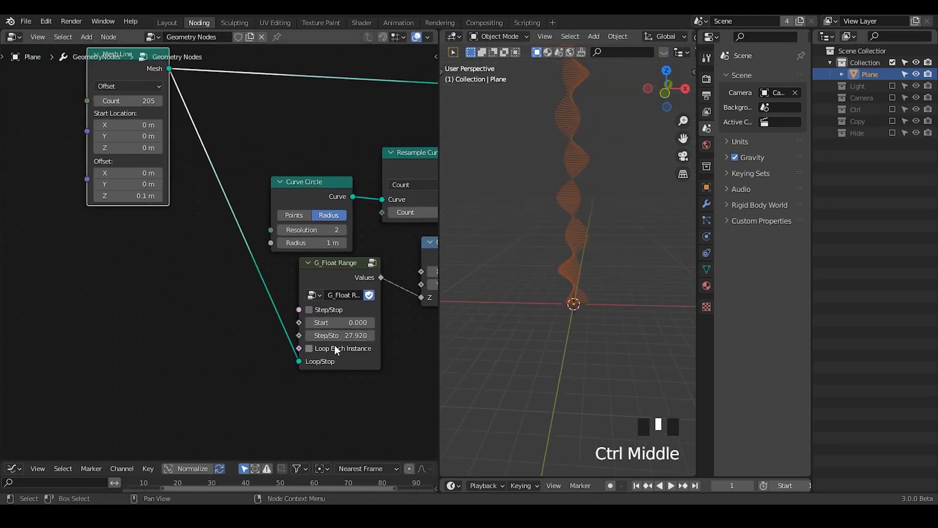
# - Switch the Mesh Line to End Points mode and set its end location Z to 11.5 m
pyautogui.moveTo(344, 336); pyautogui.dragTo(142, 229)
pyautogui.click(134, 87)
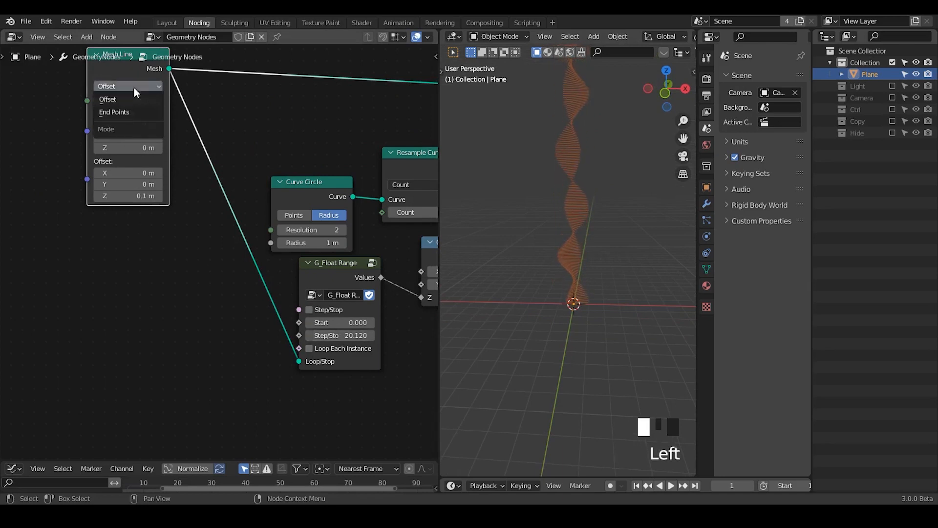
pyautogui.click(128, 112)
pyautogui.moveTo(135, 211); pyautogui.dragTo(205, 243)
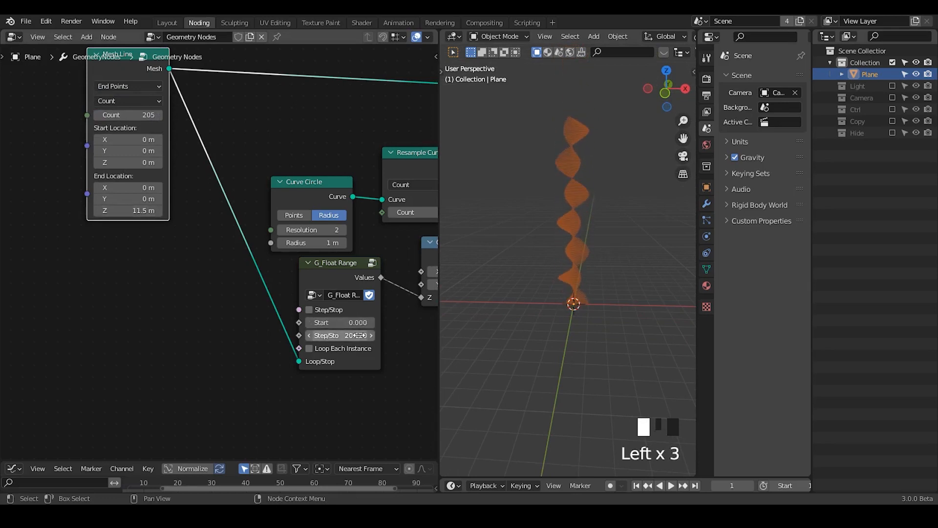
# - Set the G_Float Range Step/Stop value to 7.020 for a gentler twist
pyautogui.moveTo(342, 335)
pyautogui.mouseDown()
pyautogui.moveTo(293, 335)
pyautogui.moveTo(337, 335)
pyautogui.mouseUp()
pyautogui.moveTo(648, 223); pyautogui.dragTo(639, 268, button='middle')
pyautogui.moveTo(342, 335); pyautogui.dragTo(314, 335)
# - Reposition the curve nodes and move Group Output well away from Instance on Points to make room for more nodes
pyautogui.moveTo(323, 208); pyautogui.dragTo(228, 240, button='middle')
pyautogui.moveTo(227, 240); pyautogui.dragTo(222, 214)
pyautogui.moveTo(313, 193); pyautogui.dragTo(321, 171)
pyautogui.moveTo(342, 210); pyautogui.dragTo(101, 231, button='middle')
pyautogui.moveTo(234, 249); pyautogui.dragTo(147, 254, button='middle')
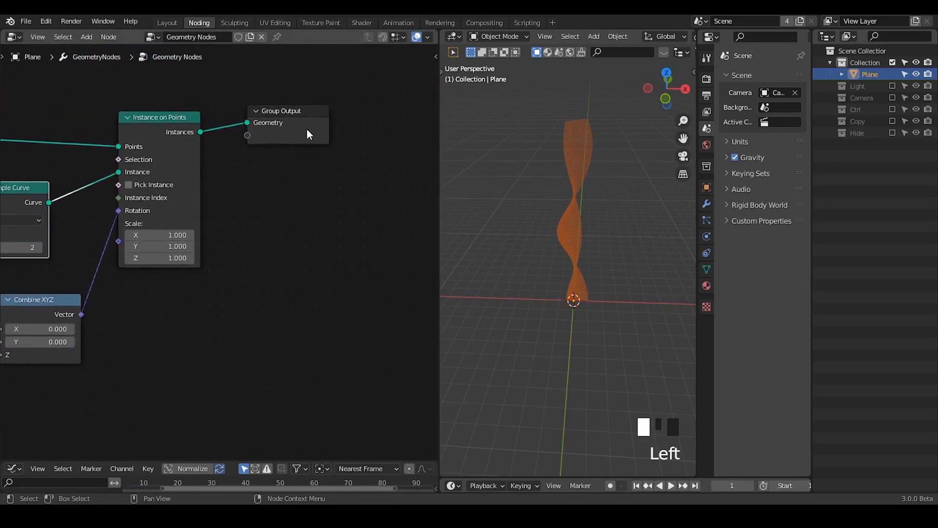
pyautogui.moveTo(318, 128); pyautogui.dragTo(408, 128)
pyautogui.moveTo(344, 281); pyautogui.dragTo(273, 276, button='middle')
pyautogui.moveTo(561, 293); pyautogui.dragTo(464, 194, button='middle')
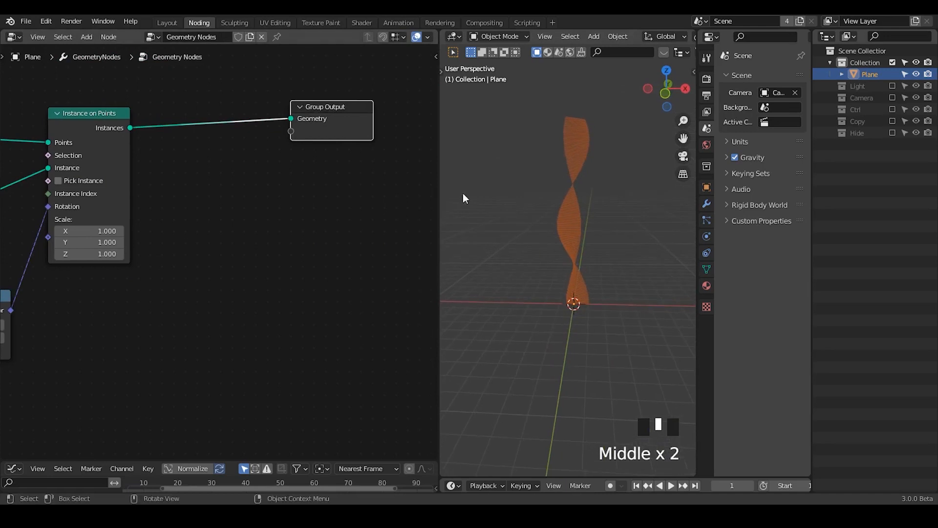
pyautogui.moveTo(342, 134); pyautogui.dragTo(435, 143)
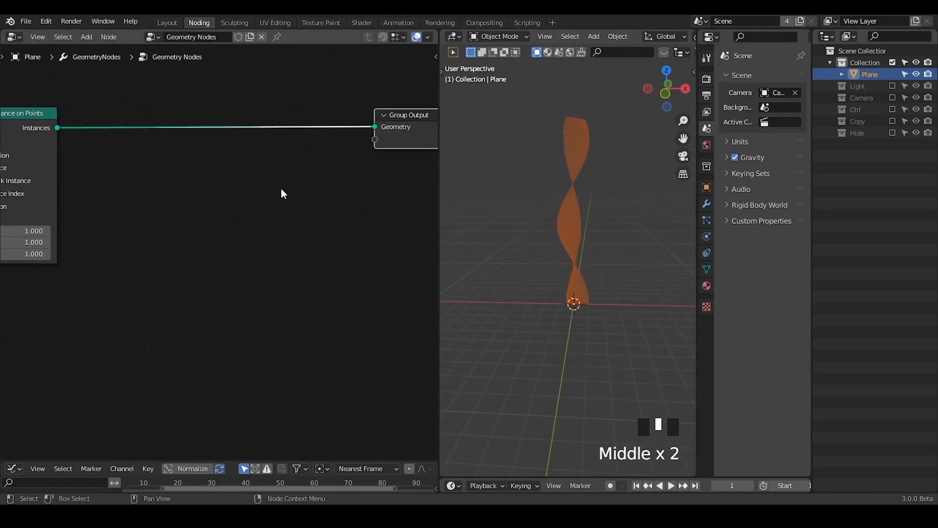
# - Add the G_Helical Connect group node and place it below the link between Instance on Points and Group Output
pyautogui.hotkey('shift', 'a')
pyautogui.write('shelical')
pyautogui.press('Return')
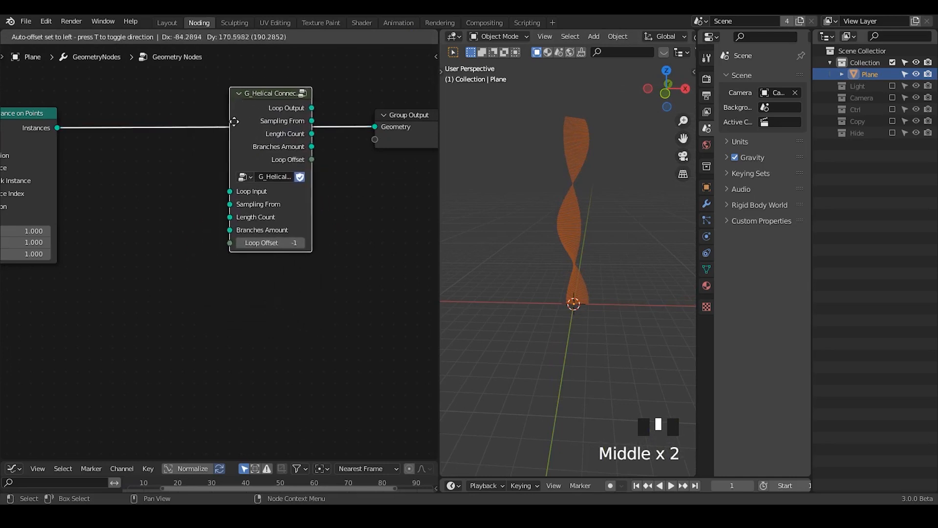
pyautogui.click(259, 167)
# - Add a Realize Instances node on the link directly after Instance on Points
pyautogui.hotkey('shift', 'a')
pyautogui.write('srealize')
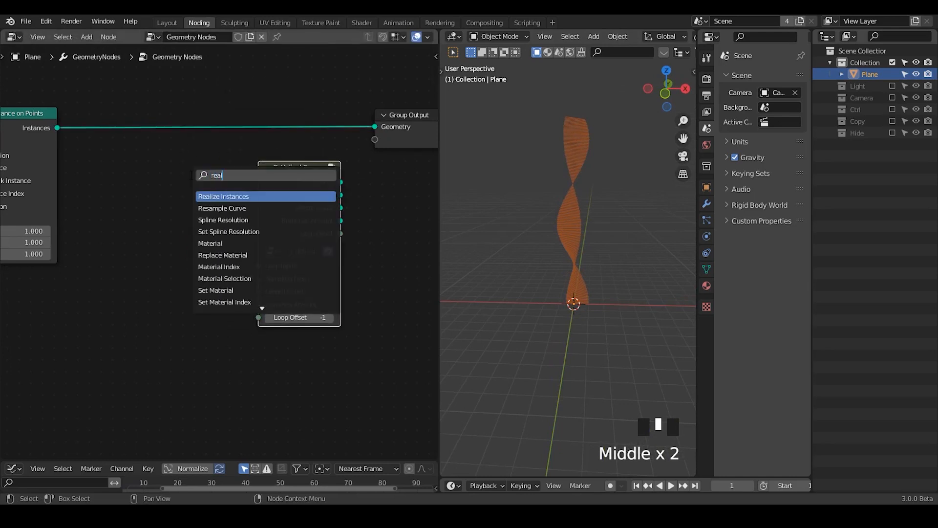
pyautogui.press('Return')
pyautogui.click(109, 125)
# - Insert the G_Helical Connect node before Group Output and route the realized geometry into its Sampling From input
pyautogui.moveTo(288, 190); pyautogui.dragTo(282, 123)
pyautogui.moveTo(352, 198); pyautogui.dragTo(306, 201, button='middle')
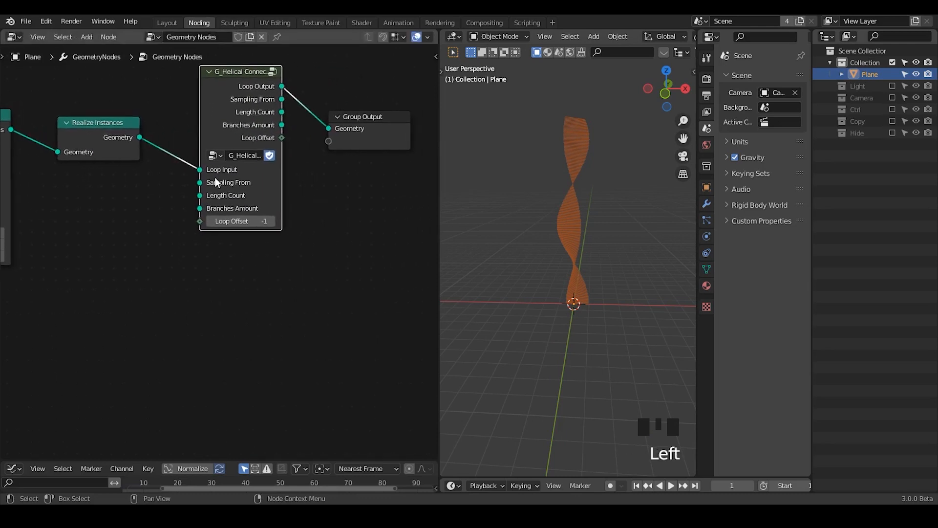
pyautogui.moveTo(201, 172); pyautogui.dragTo(201, 184)
# - Move the Mesh Line node clear and connect its mesh to the Length Count input of G_Helical Connect
pyautogui.moveTo(92, 228); pyautogui.dragTo(328, 228, button='middle')
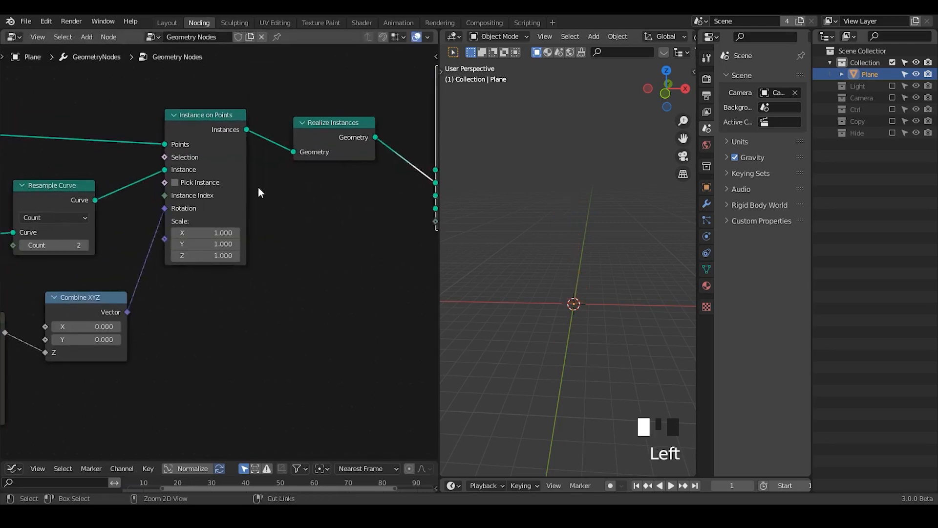
pyautogui.scroll(-6, 258, 188)
pyautogui.moveTo(91, 217); pyautogui.dragTo(179, 203, button='middle')
pyautogui.moveTo(31, 146); pyautogui.dragTo(116, 98)
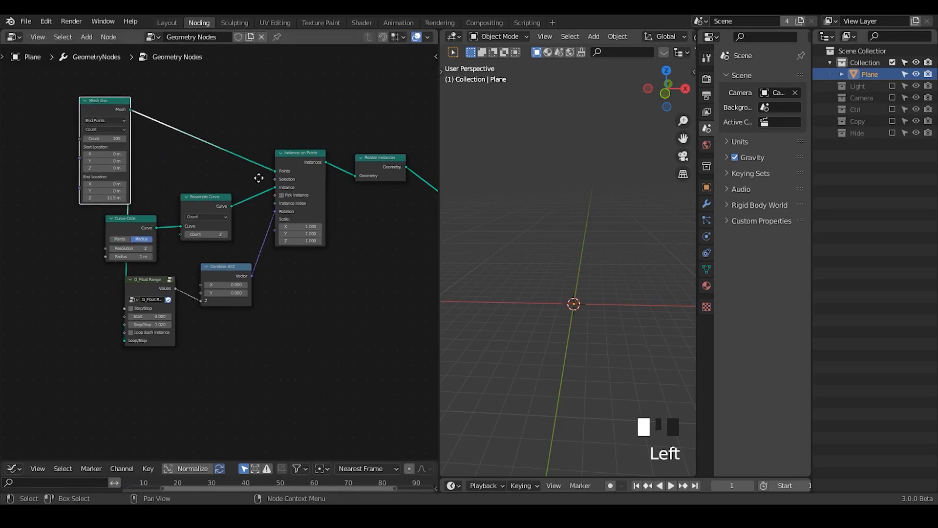
pyautogui.moveTo(259, 177); pyautogui.dragTo(172, 174, button='middle')
pyautogui.moveTo(38, 105); pyautogui.dragTo(352, 199)
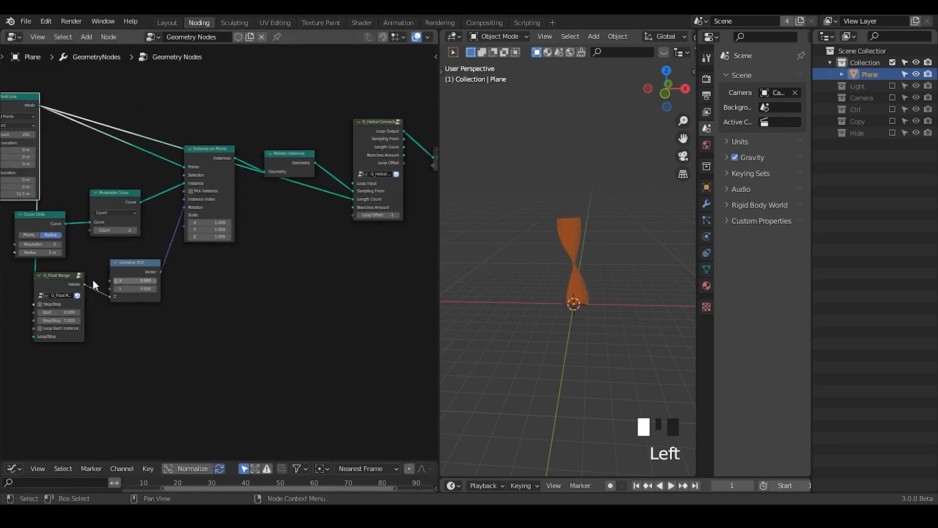
# - Connect the Resample Curve output to Branches Amount on G_Helical Connect and collapse the Instance on Points node
pyautogui.moveTo(61, 275); pyautogui.dragTo(67, 276)
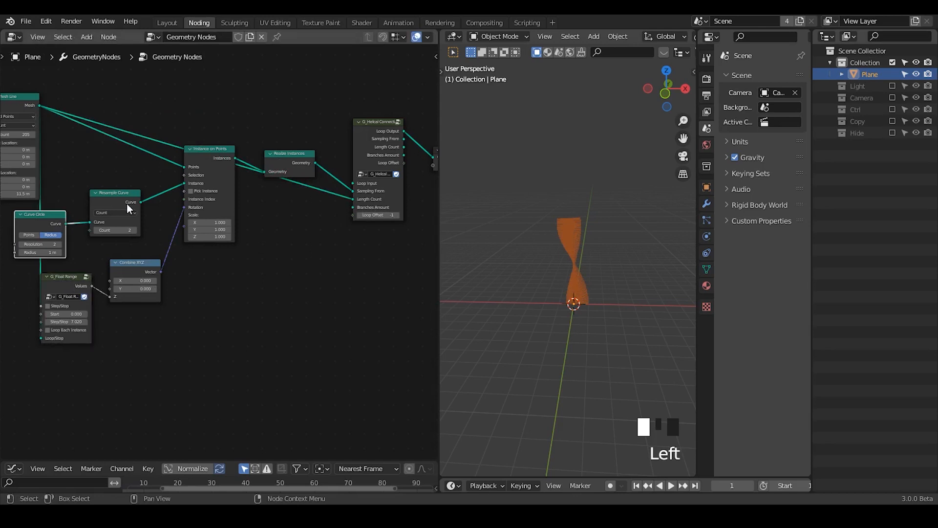
pyautogui.moveTo(141, 201); pyautogui.dragTo(351, 207)
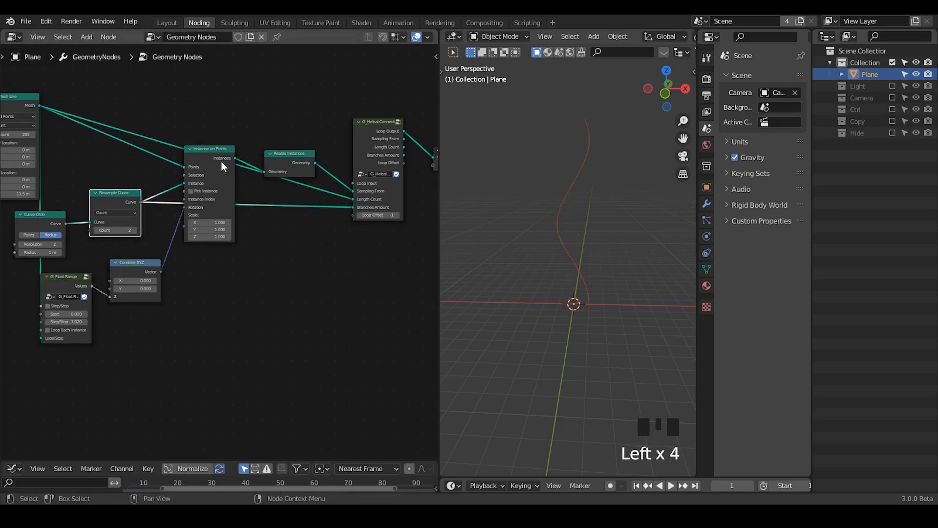
pyautogui.moveTo(211, 155); pyautogui.dragTo(204, 178)
pyautogui.click(189, 165)
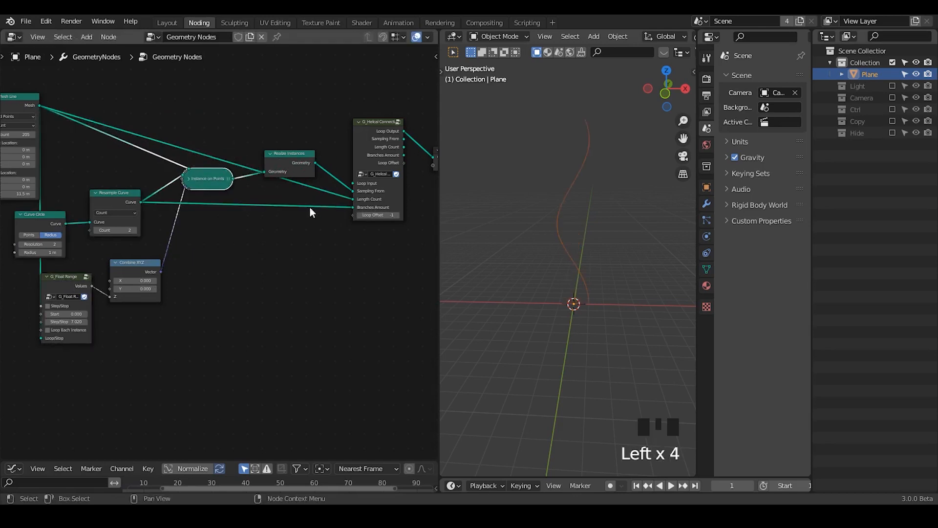
# - Add a G_Bevel Curve node between G_Helical Connect and Group Output
pyautogui.moveTo(332, 236); pyautogui.dragTo(130, 245, button='middle')
pyautogui.scroll(3, 236, 205)
pyautogui.hotkey('shift', 'a')
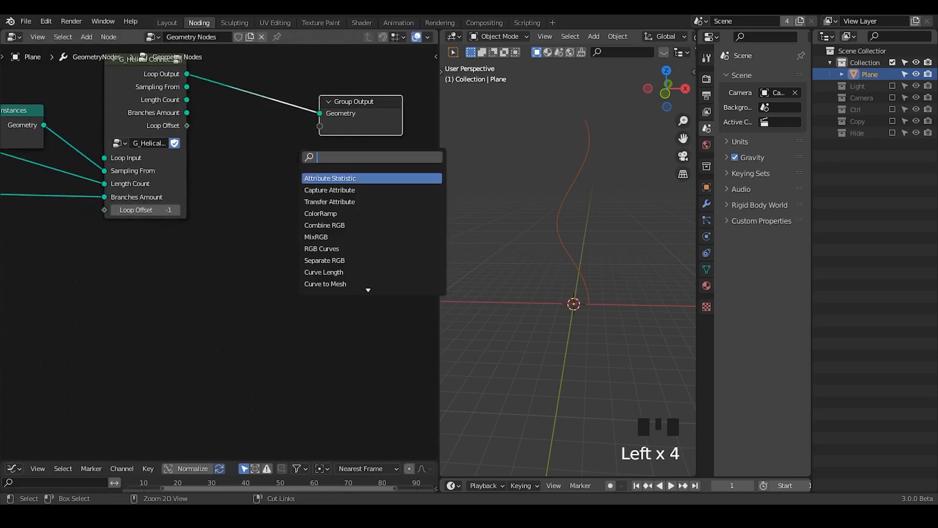
pyautogui.write('bevel')
pyautogui.press('Return')
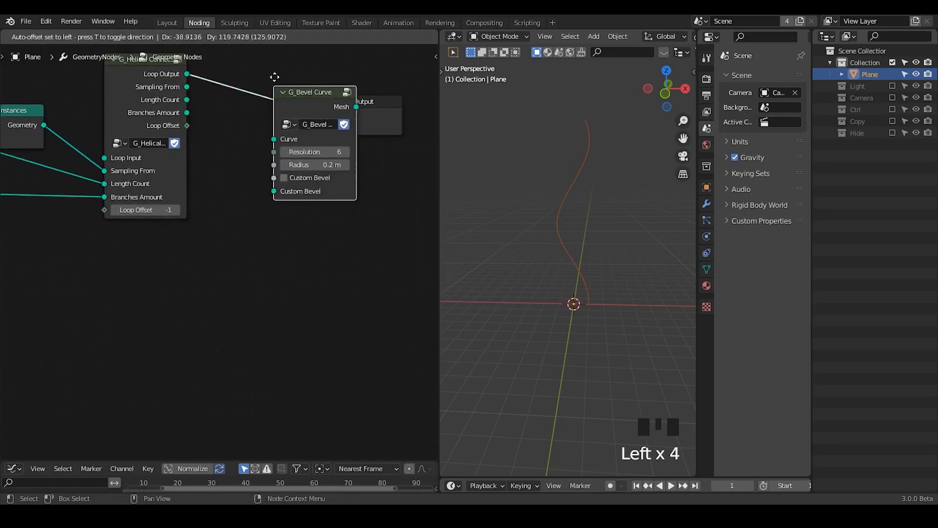
pyautogui.click(282, 166)
# - Set the G_Bevel Curve radius to 0.04 m and move it with Group Output further from G_Helical Connect
pyautogui.keyDown('shift'); pyautogui.moveTo(232, 155); pyautogui.dragTo(154, 155); pyautogui.keyUp('shift')
pyautogui.moveTo(368, 75); pyautogui.dragTo(236, 172)
pyautogui.press('g')
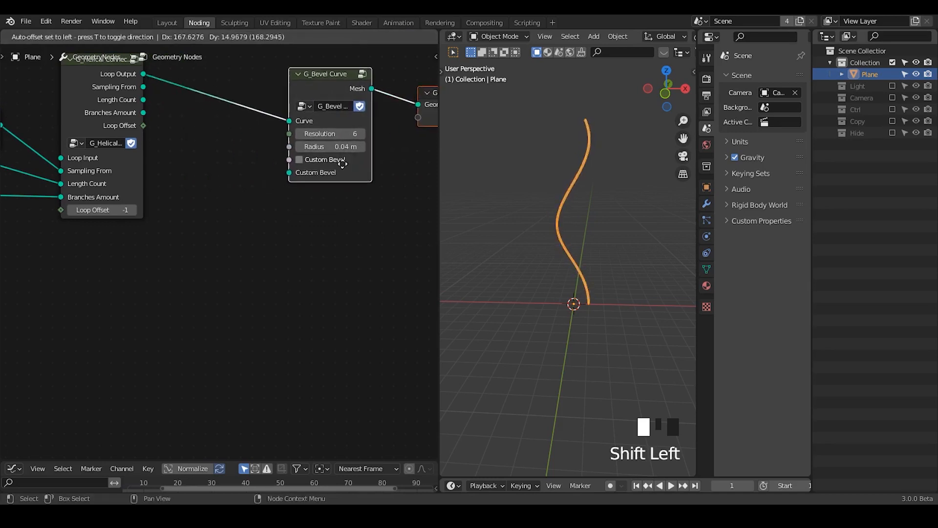
pyautogui.click(348, 162)
pyautogui.click(228, 175)
# - Duplicate the G_Helical Connect node and insert the copy just before G_Bevel Curve
pyautogui.moveTo(258, 214); pyautogui.dragTo(336, 246, button='middle')
pyautogui.click(168, 105)
pyautogui.hotkey('shift', 'd')
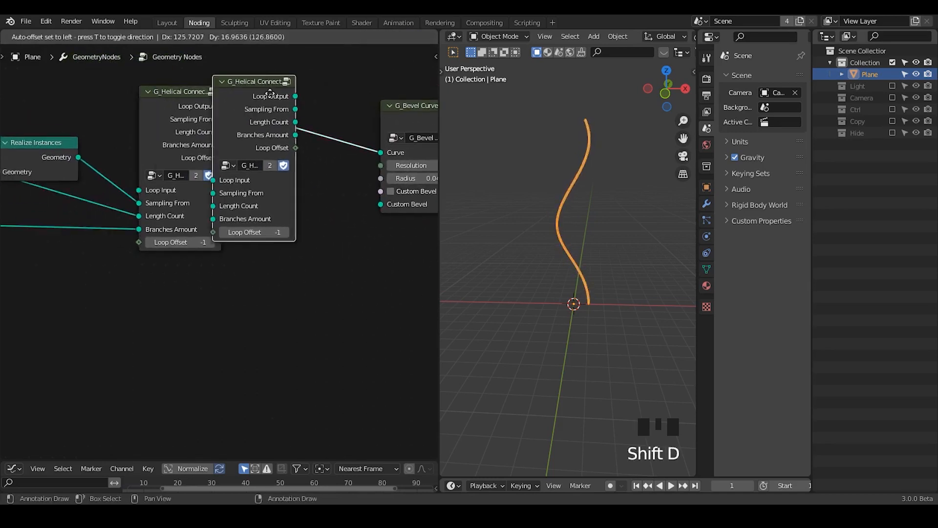
pyautogui.click(284, 93)
# - Connect all five outputs of the first G_Helical Connect node to the matching inputs of its copy, then deselect everything
pyautogui.press('f')
pyautogui.press('f')
pyautogui.press('f')
pyautogui.press('f')
pyautogui.press('f')
pyautogui.press('f')
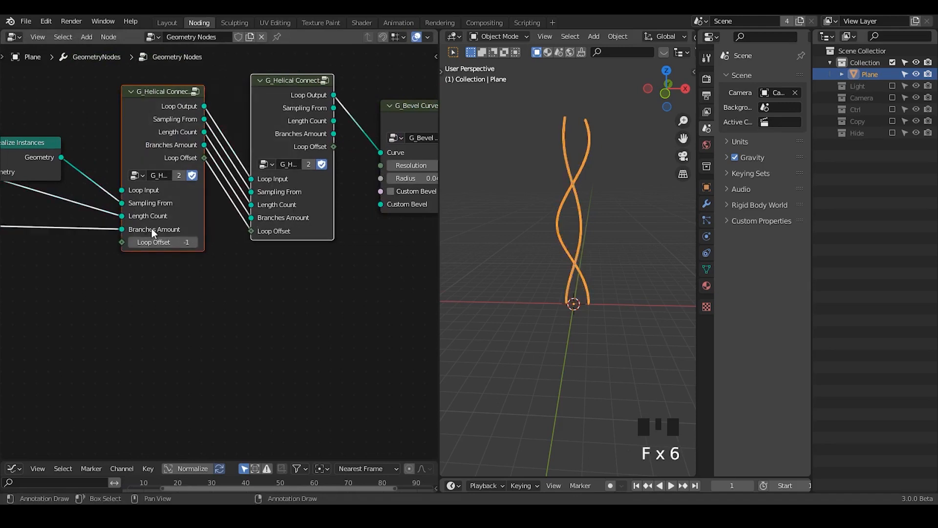
pyautogui.click(247, 280)
pyautogui.moveTo(569, 253)
pyautogui.mouseDown(button='middle')
pyautogui.moveTo(538, 244)
pyautogui.moveTo(596, 253)
pyautogui.moveTo(567, 242)
pyautogui.moveTo(581, 247)
pyautogui.mouseUp(button='middle')
pyautogui.keyDown('ctrl'); pyautogui.moveTo(581, 246); pyautogui.dragTo(583, 237, button='middle'); pyautogui.keyUp('ctrl')
pyautogui.click(528, 251)
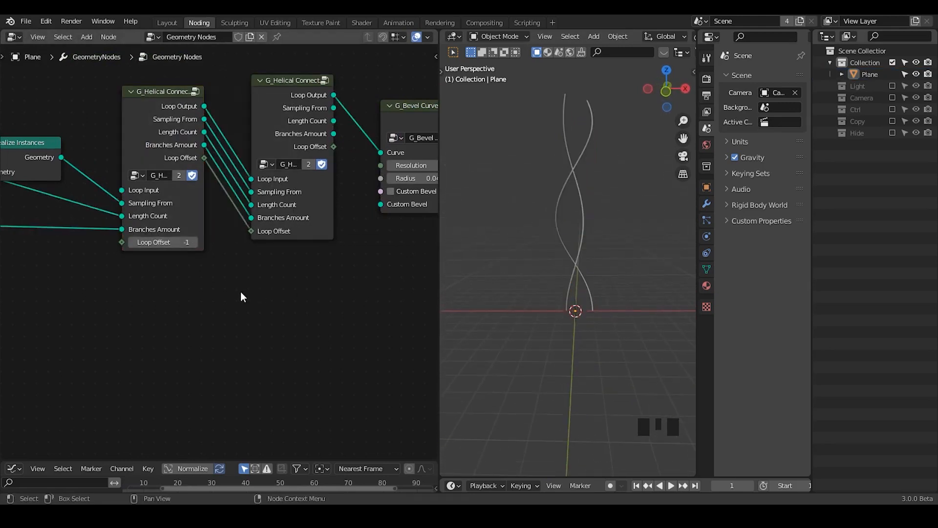
# - Move the Realize Instances node closer to Instance on Points and collapse it
pyautogui.moveTo(146, 293); pyautogui.dragTo(330, 246, button='middle')
pyautogui.moveTo(334, 87); pyautogui.dragTo(309, 128)
pyautogui.press('h')
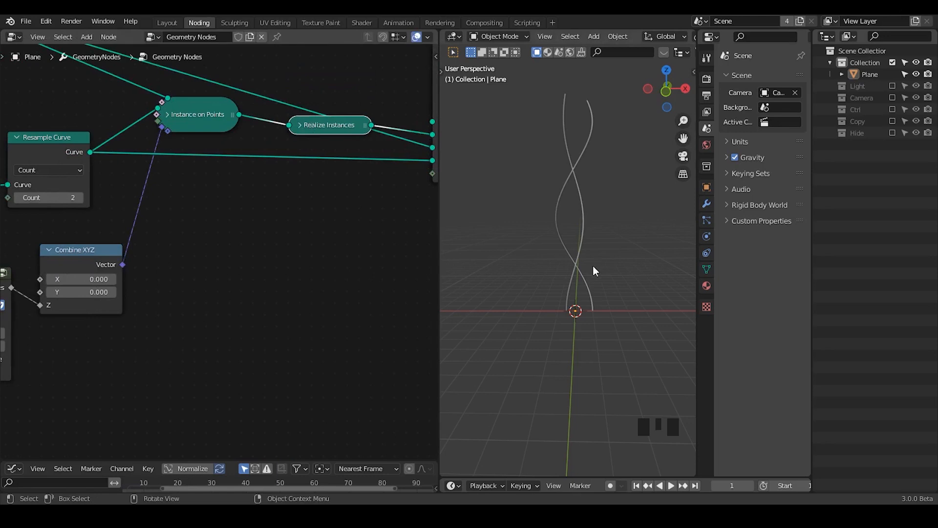
# - Add a cube mesh to the scene at the base of the helix
pyautogui.moveTo(589, 269); pyautogui.dragTo(584, 138, button='middle')
pyautogui.hotkey('shift', 'a')
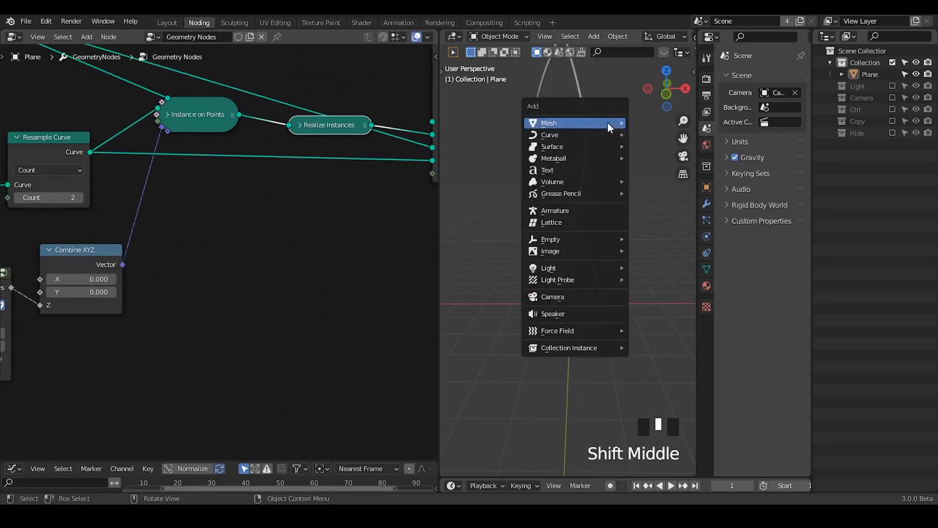
pyautogui.moveTo(607, 122)
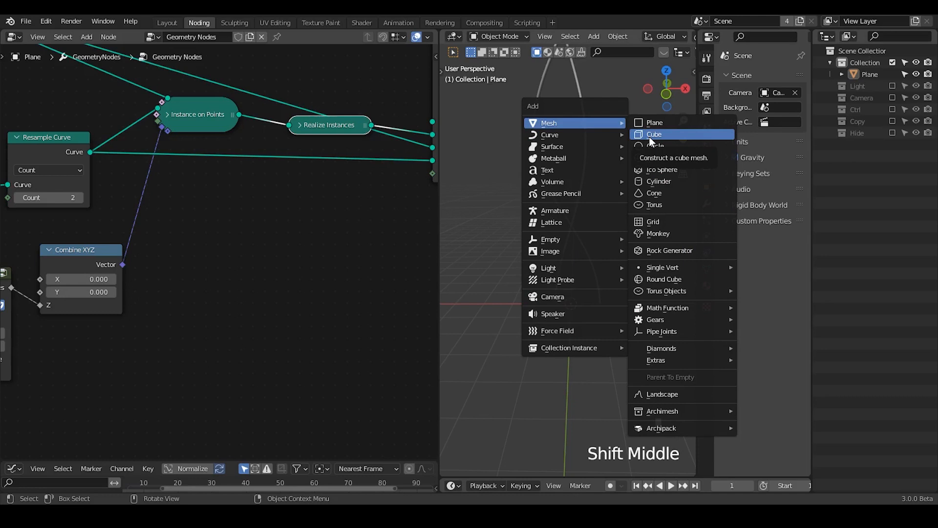
pyautogui.click(649, 136)
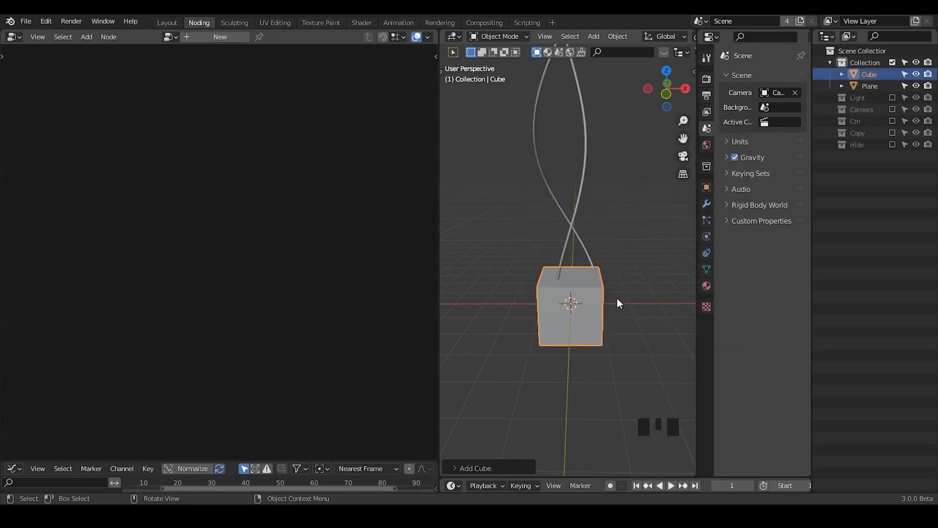
# - In front view with X-ray in edit mode, move the cube's mesh up about 1 m along Z so its base sits on the origin
pyautogui.click(672, 95)
pyautogui.keyDown('ctrl'); pyautogui.moveTo(601, 316); pyautogui.dragTo(607, 306, button='middle'); pyautogui.keyUp('ctrl')
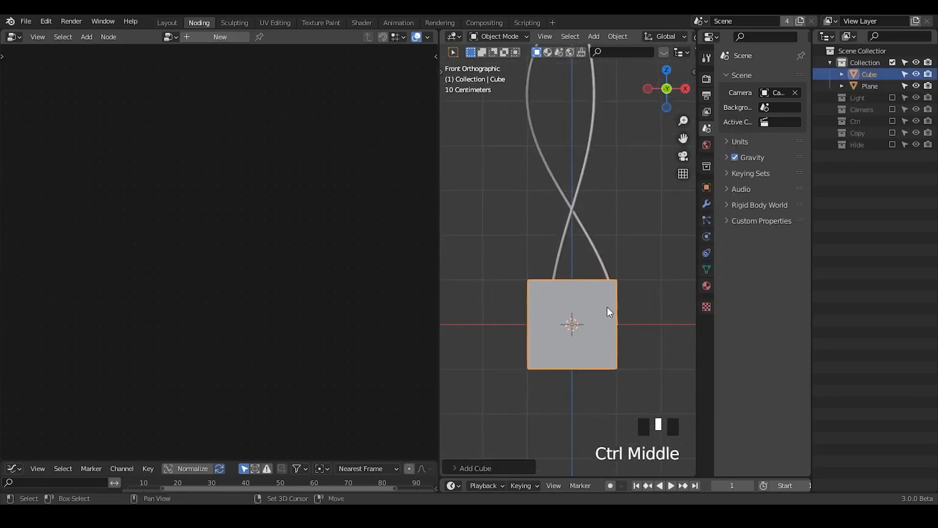
pyautogui.press('Tab')
pyautogui.hotkey('alt', 'z')
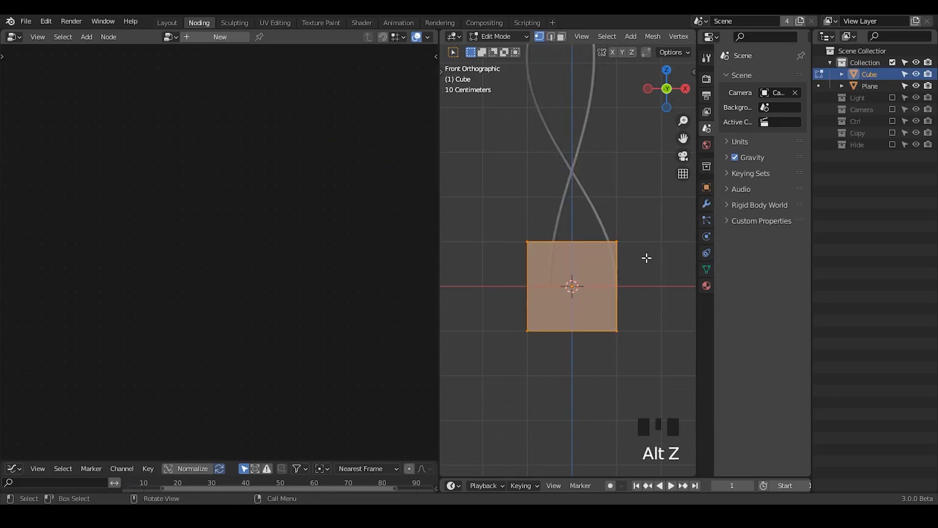
pyautogui.press('g')
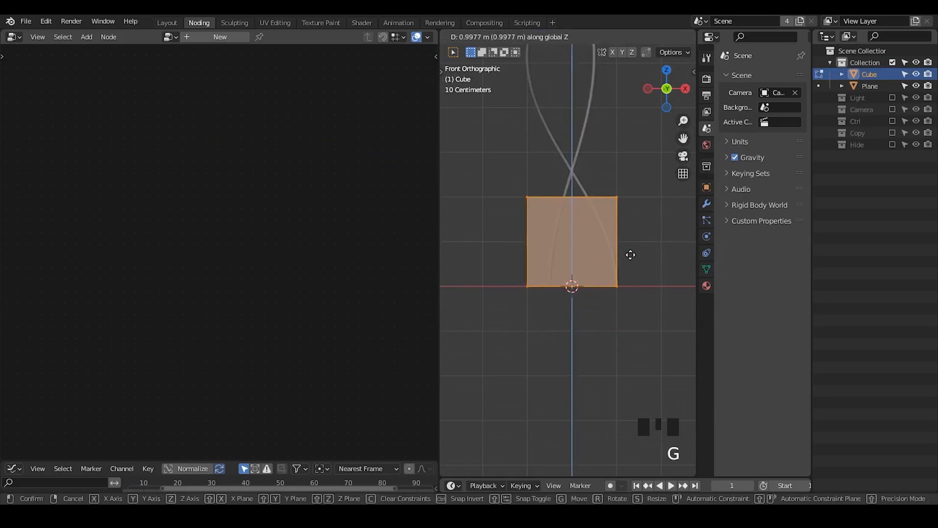
pyautogui.click(631, 256)
# - Scale the cube's mesh down twice with Z locked, by about 0.31 and about 0.3, to form a thin upright bar
pyautogui.press('s')
pyautogui.hotkey('shift', 'z')
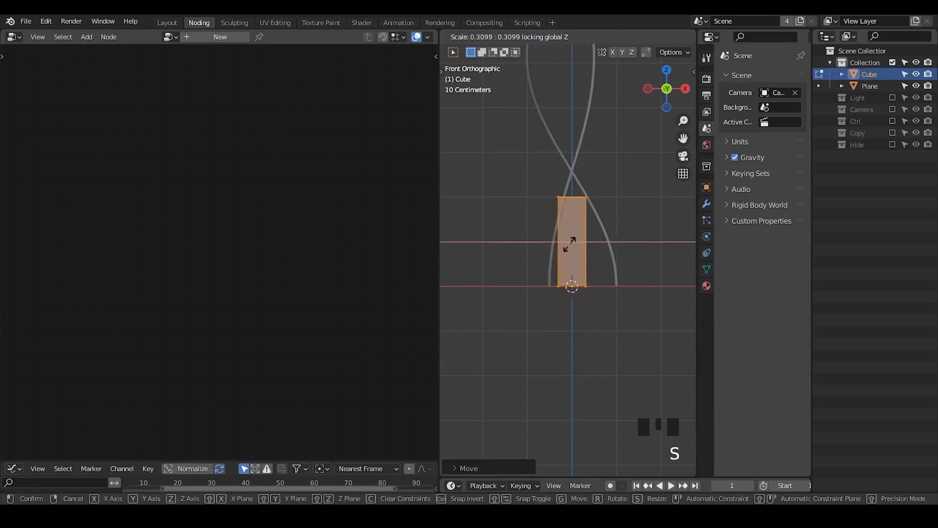
pyautogui.click(574, 247)
pyautogui.press('s')
pyautogui.hotkey('shift', 'z')
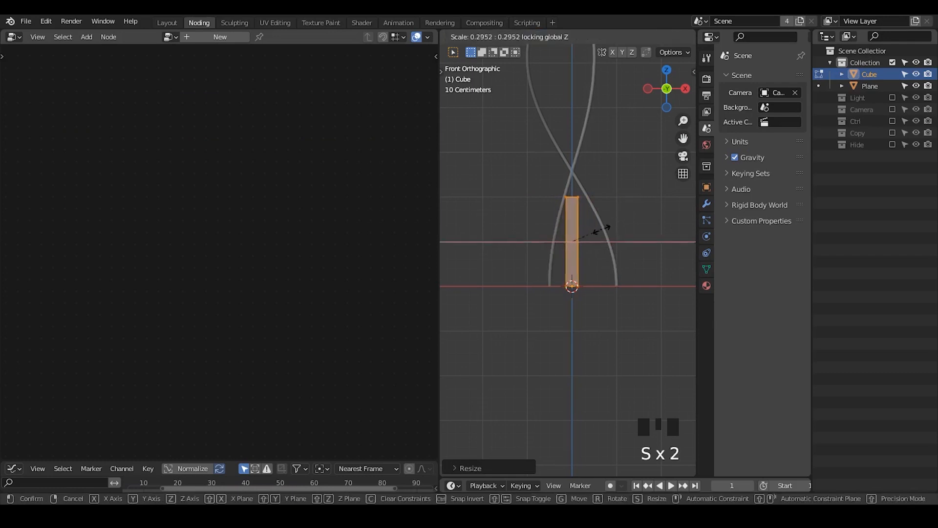
pyautogui.press('Tab')
# - Shorten the bar in edit mode by moving its top end down along Z
pyautogui.moveTo(594, 234)
pyautogui.mouseDown(button='middle')
pyautogui.moveTo(609, 246)
pyautogui.moveTo(603, 254)
pyautogui.moveTo(603, 229)
pyautogui.mouseUp(button='middle')
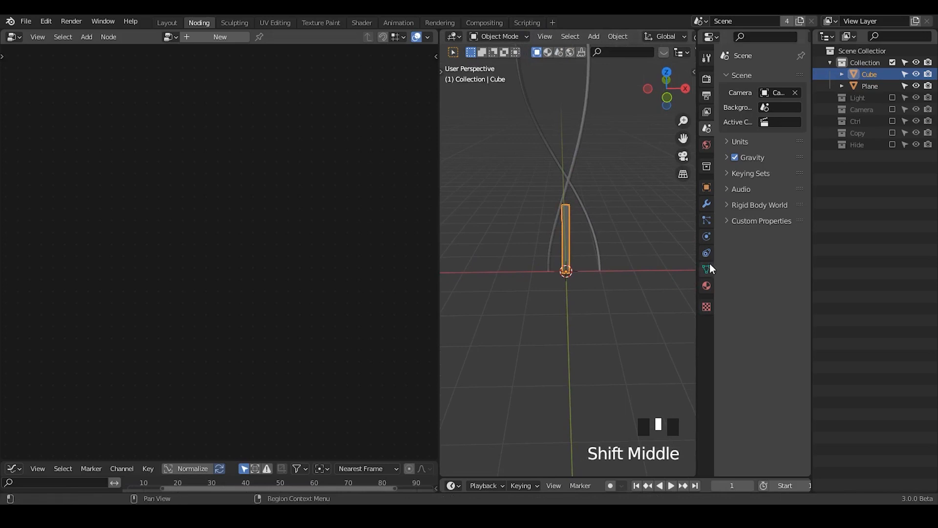
pyautogui.click(706, 285)
pyautogui.press('Tab')
pyautogui.click(602, 178)
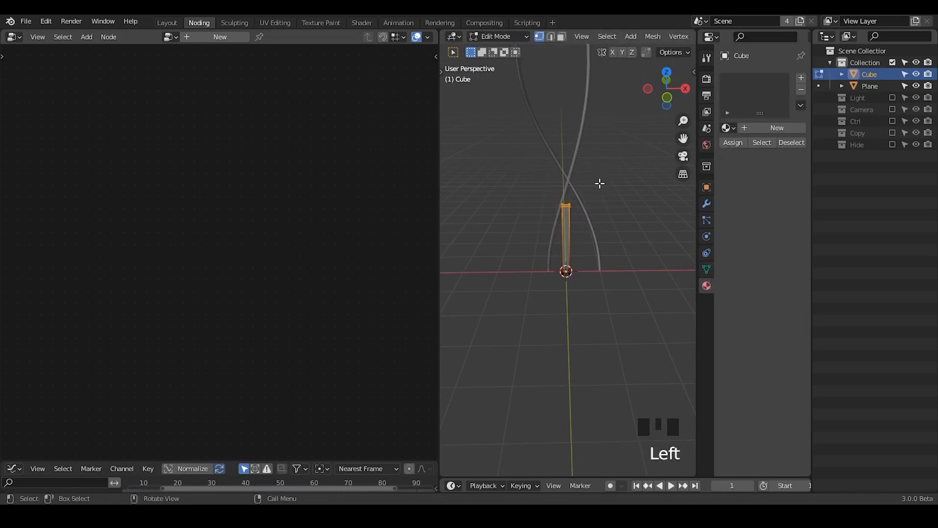
pyautogui.press('g')
pyautogui.click(600, 216)
pyautogui.press('Tab')
pyautogui.moveTo(621, 250); pyautogui.dragTo(615, 225, button='middle')
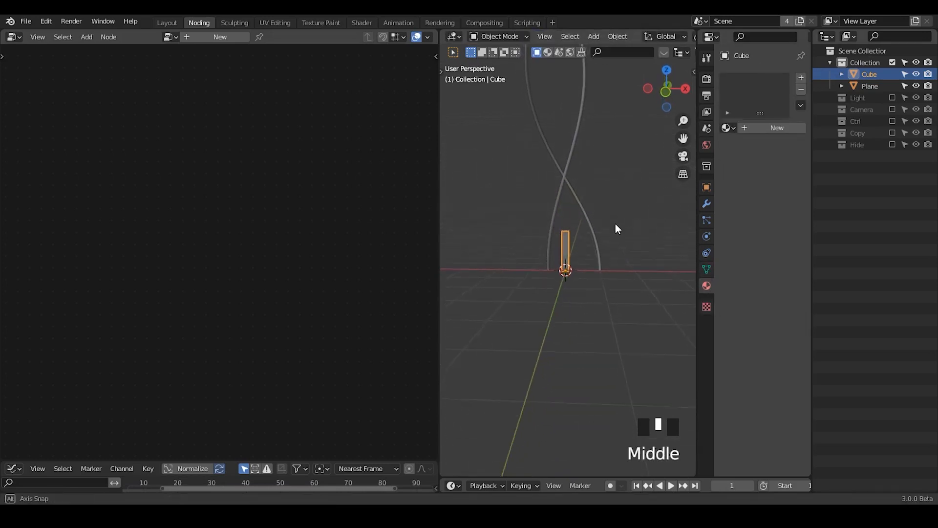
# - Give the thin bar a new material and set its base color to red with saturation 1.000
pyautogui.moveTo(813, 207); pyautogui.dragTo(833, 209)
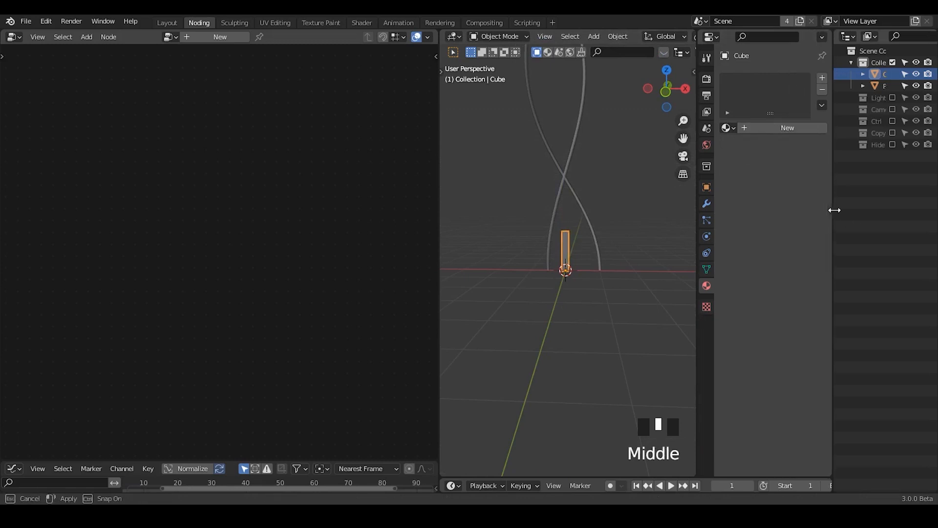
pyautogui.click(754, 130)
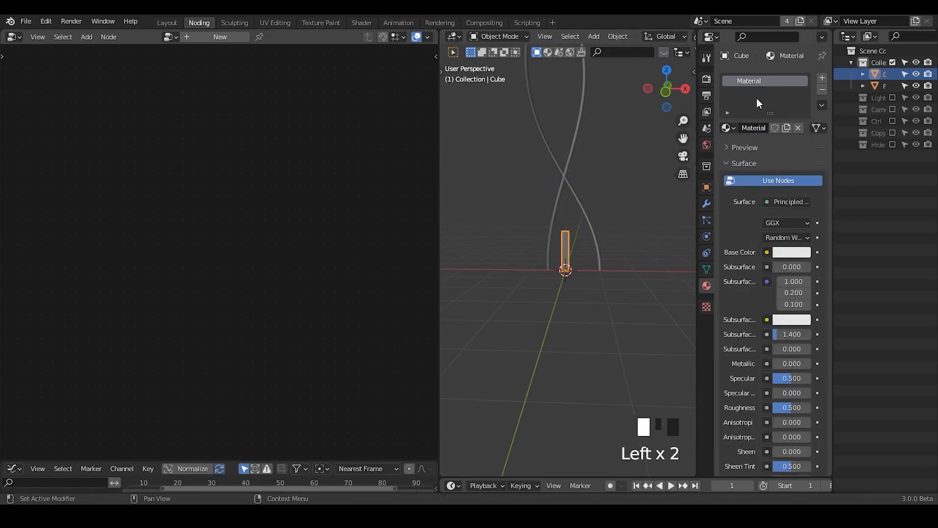
pyautogui.click(789, 253)
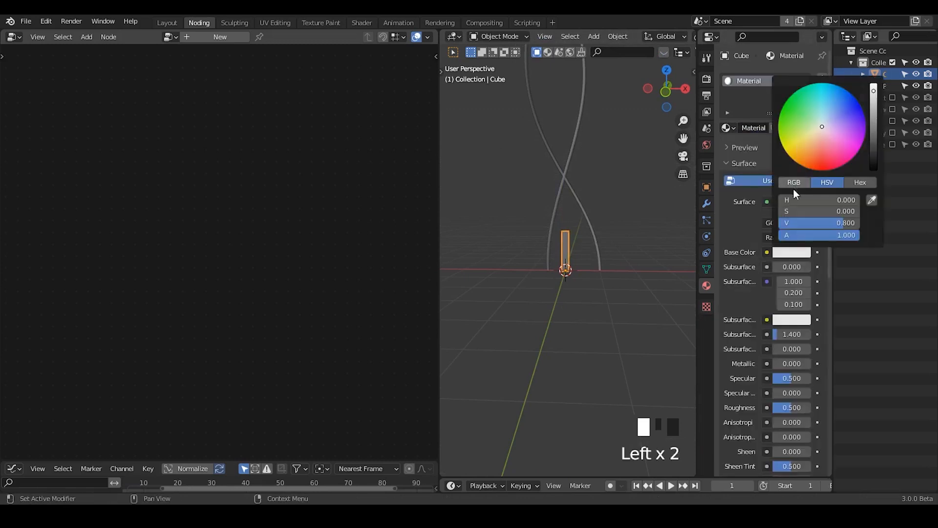
pyautogui.moveTo(782, 211); pyautogui.dragTo(859, 211)
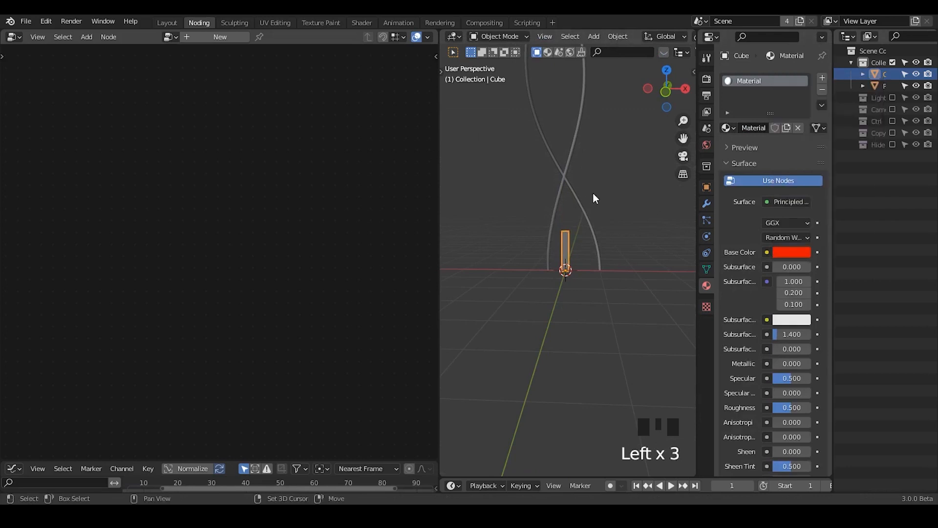
# - Duplicate the red bar in place, make its material a separate copy, and set the base color to green with hue about 0.331
pyautogui.hotkey('shift', 'd')
pyautogui.click(793, 252)
pyautogui.click(736, 105)
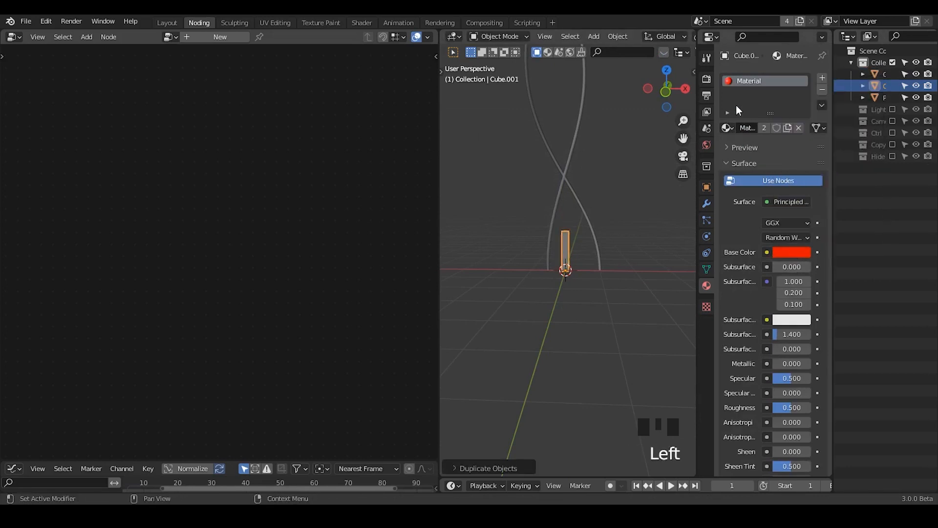
pyautogui.click(787, 128)
pyautogui.click(786, 253)
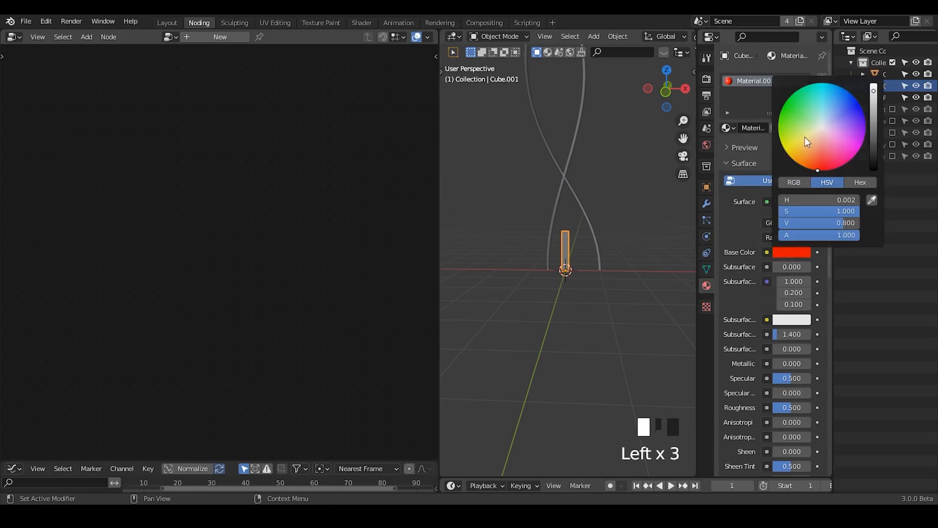
pyautogui.click(778, 120)
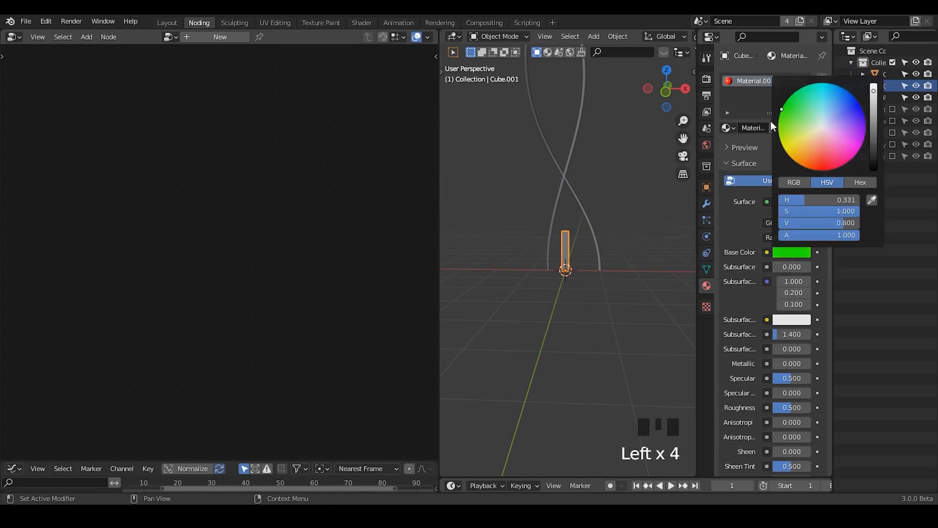
# - Duplicate the green bar in place, make its material a separate copy, and set the base color to blue with hue about 0.564
pyautogui.hotkey('shift', 'd')
pyautogui.click(794, 253)
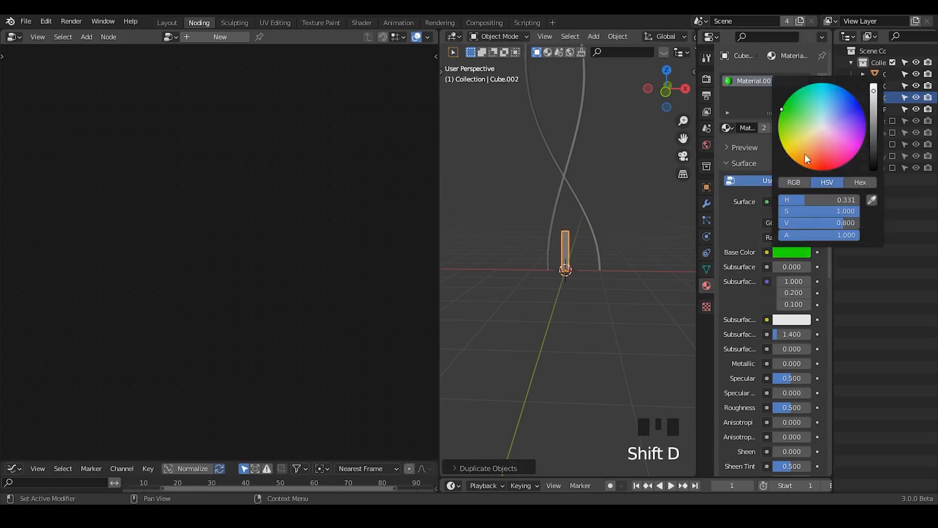
pyautogui.click(791, 129)
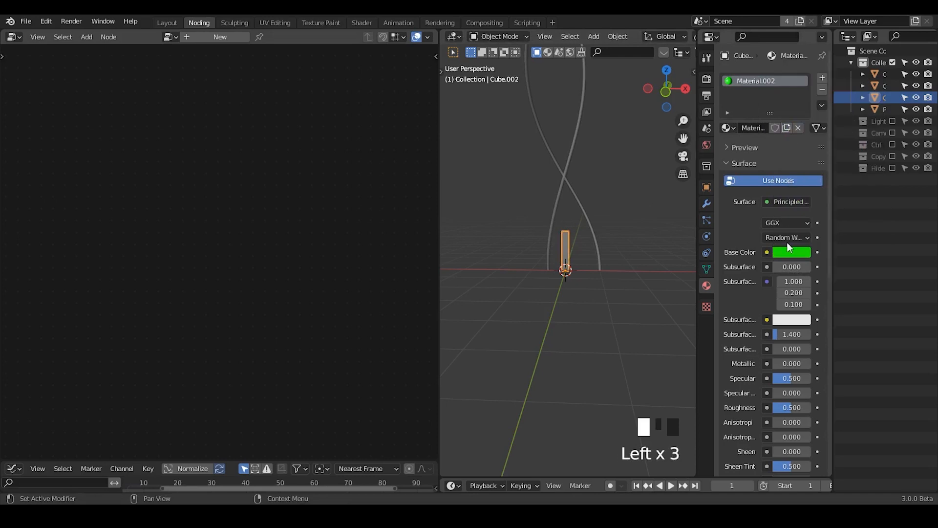
pyautogui.click(799, 254)
pyautogui.click(837, 139)
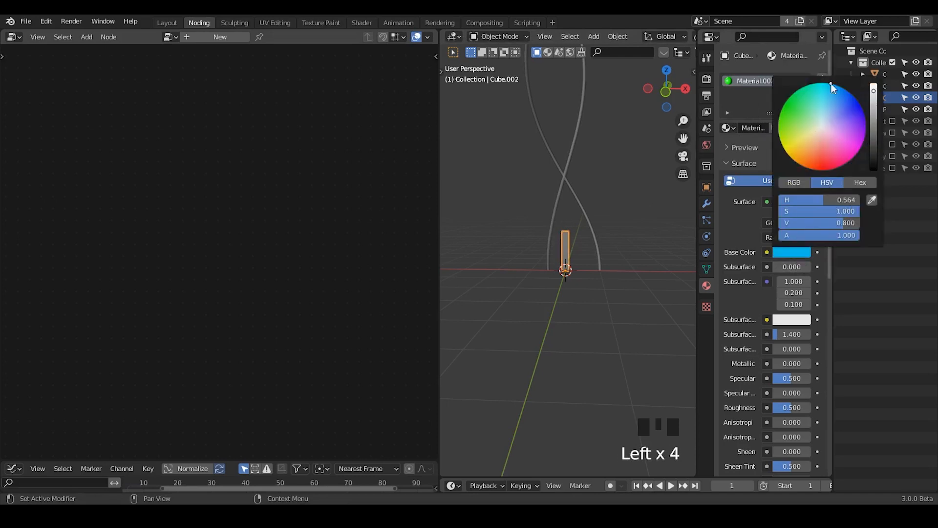
# - Duplicate the blue bar in place, make its material a separate copy, and set the base color to pinkish magenta
pyautogui.hotkey('shift', 'd')
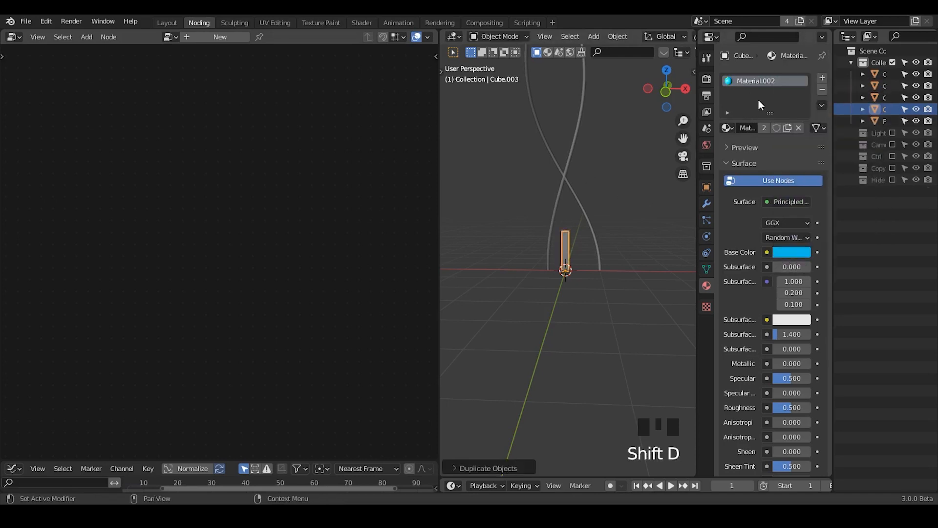
pyautogui.click(788, 128)
pyautogui.click(793, 253)
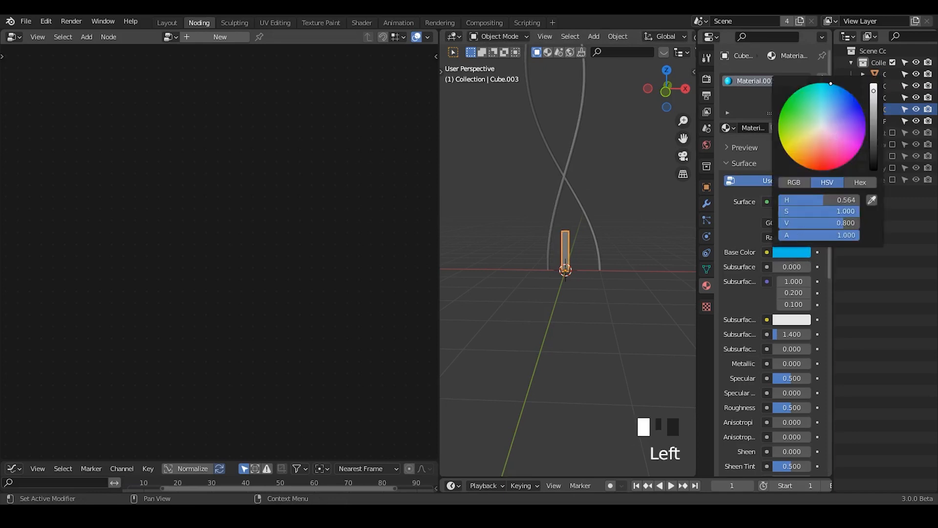
pyautogui.click(845, 134)
pyautogui.moveTo(846, 133); pyautogui.dragTo(854, 138)
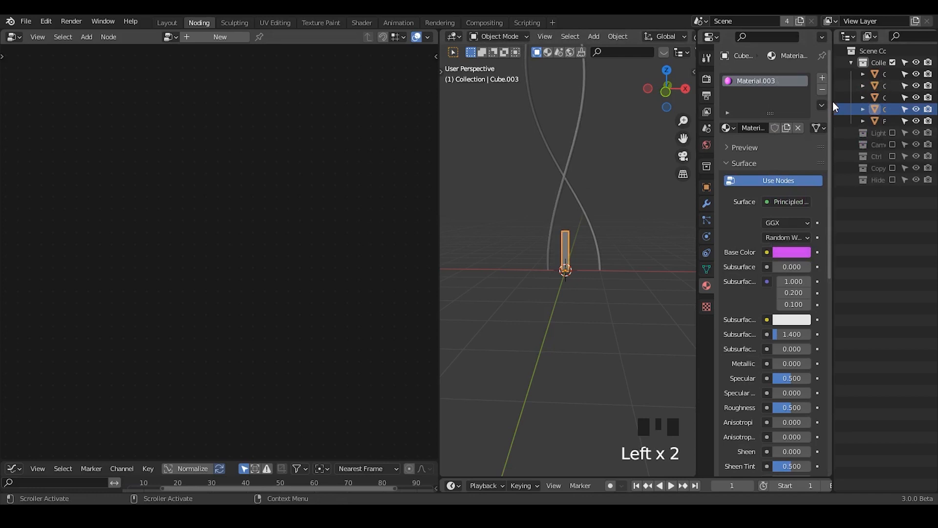
# - Move all four colored bars into a new collection named NU and exclude that collection from the view layer
pyautogui.moveTo(832, 101); pyautogui.dragTo(807, 101)
pyautogui.keyDown('shift'); pyautogui.click(861, 77); pyautogui.keyUp('shift')
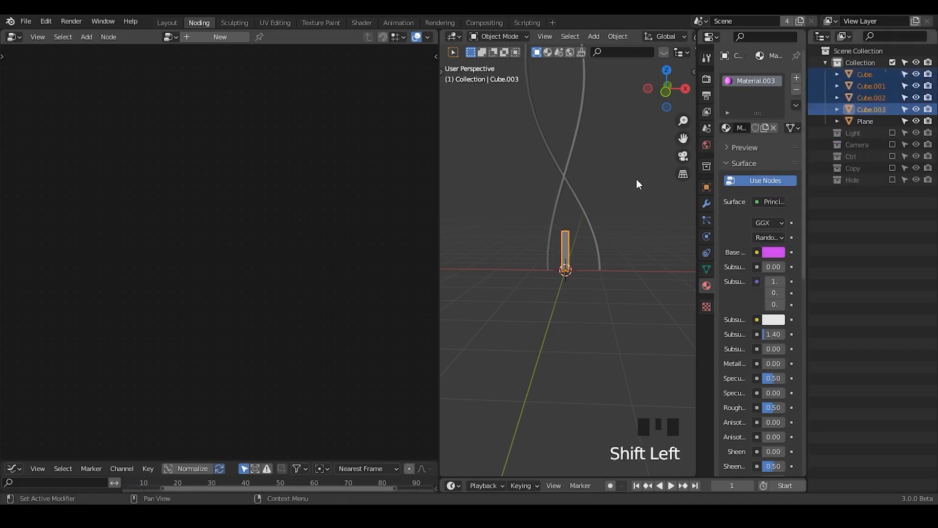
pyautogui.press('m')
pyautogui.click(579, 176)
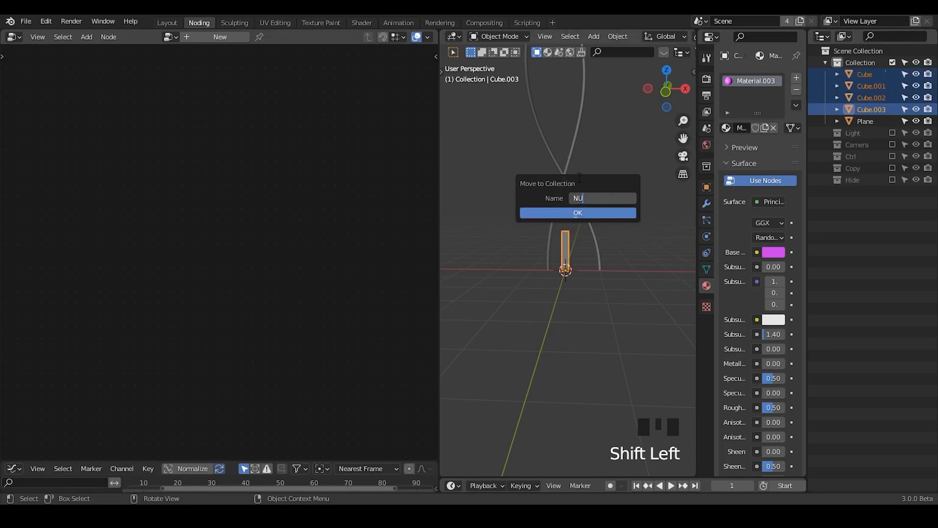
pyautogui.press('Return')
pyautogui.click(892, 144)
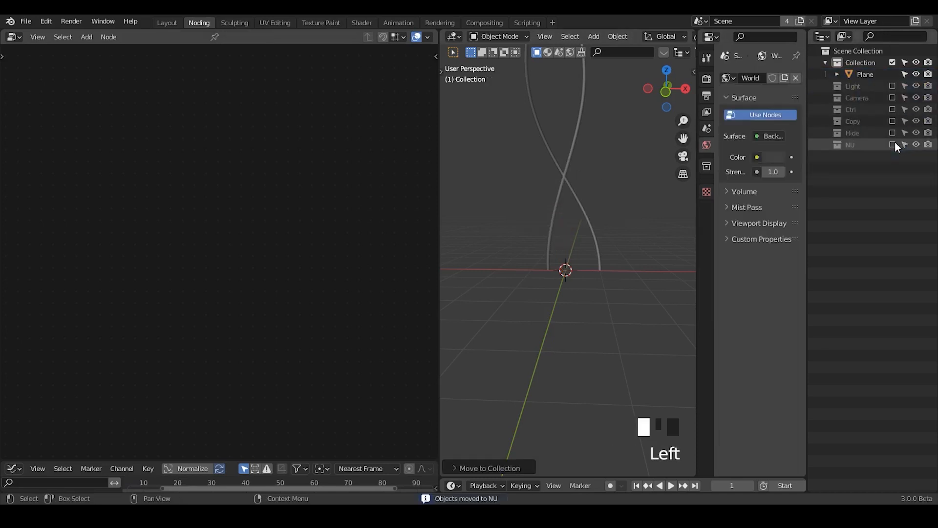
# - Select the helix Plane and rearrange the nodes around Instance on Points and Realize Instances in its geometry node tree
pyautogui.click(855, 75)
pyautogui.scroll(2, 200, 245)
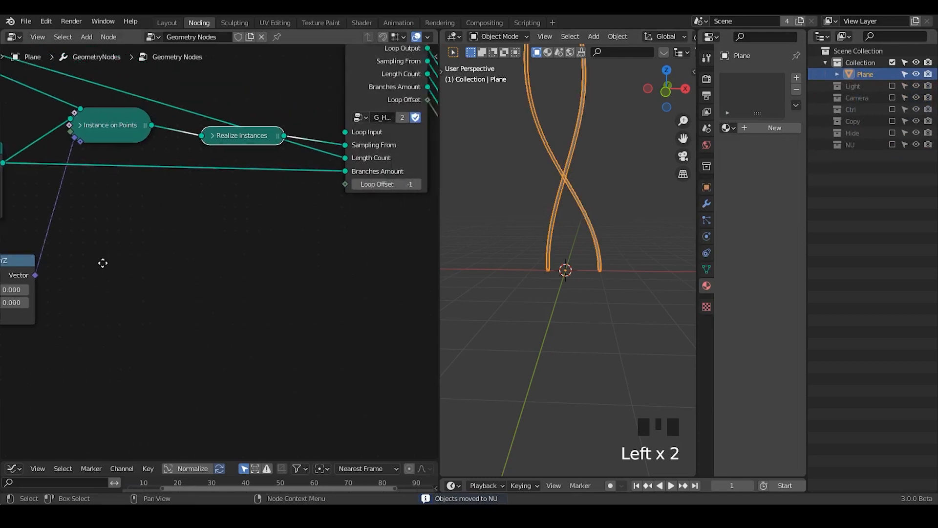
pyautogui.moveTo(181, 154); pyautogui.dragTo(181, 126)
pyautogui.moveTo(242, 188); pyautogui.dragTo(74, 248, button='middle')
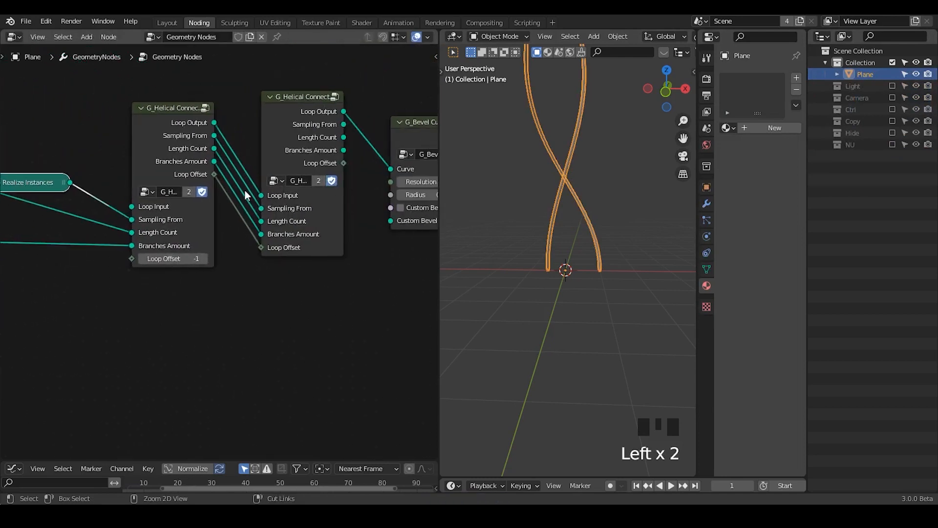
pyautogui.scroll(-3, 263, 222)
pyautogui.moveTo(272, 230); pyautogui.dragTo(156, 208, button='middle')
pyautogui.moveTo(357, 154); pyautogui.dragTo(408, 135)
pyautogui.moveTo(74, 243); pyautogui.dragTo(330, 203, button='middle')
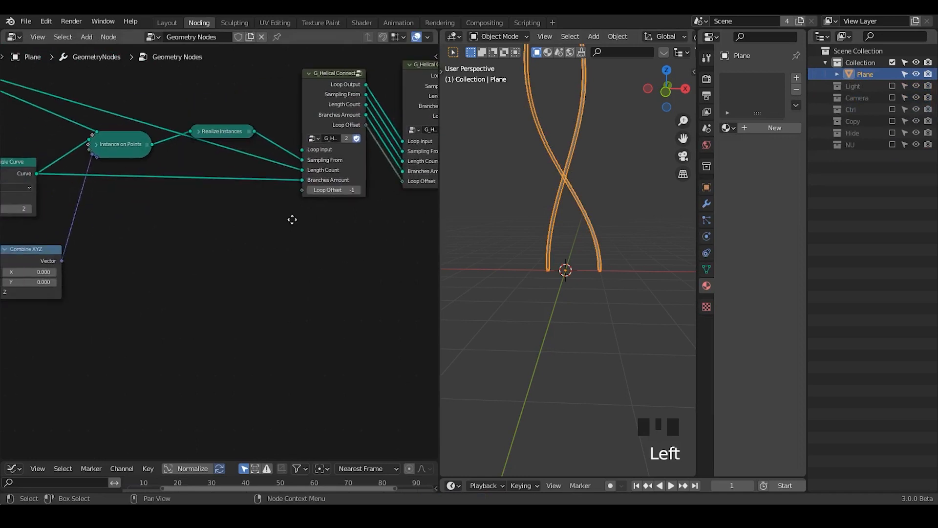
pyautogui.moveTo(132, 155); pyautogui.dragTo(236, 141, button='middle')
pyautogui.moveTo(236, 140)
pyautogui.mouseDown()
pyautogui.moveTo(257, 151)
pyautogui.moveTo(249, 150)
pyautogui.mouseUp()
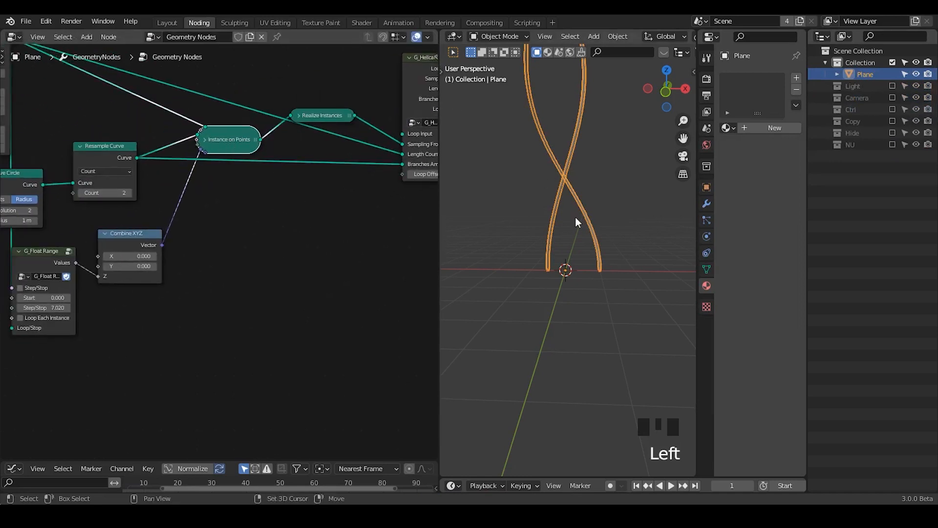
# - Add a Separate Geometry node below the first Helical Connect node and feed its Geometry input from Realize Instances
pyautogui.keyDown('shift'); pyautogui.moveTo(576, 217); pyautogui.dragTo(567, 161, button='middle'); pyautogui.keyUp('shift')
pyautogui.hotkey('shift', 'a')
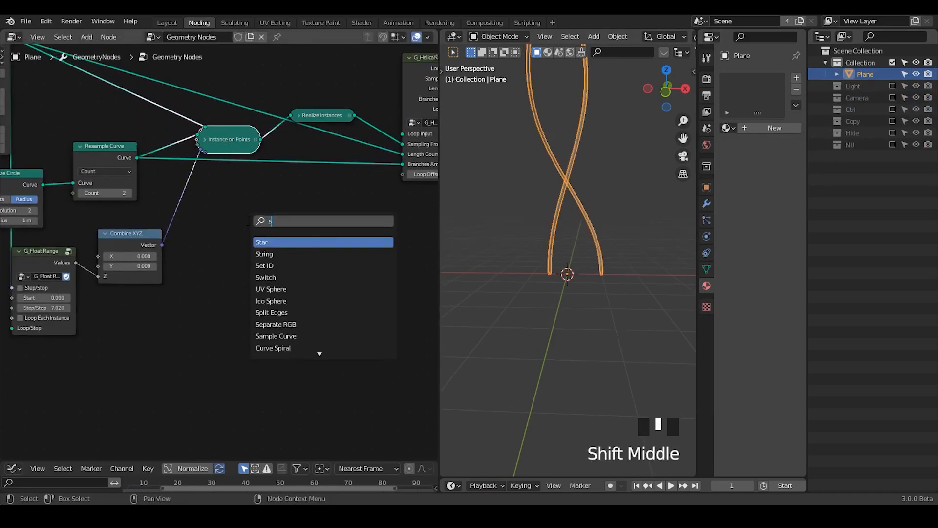
pyautogui.write('separa')
pyautogui.press('Down')
pyautogui.press('Down')
pyautogui.press('Return')
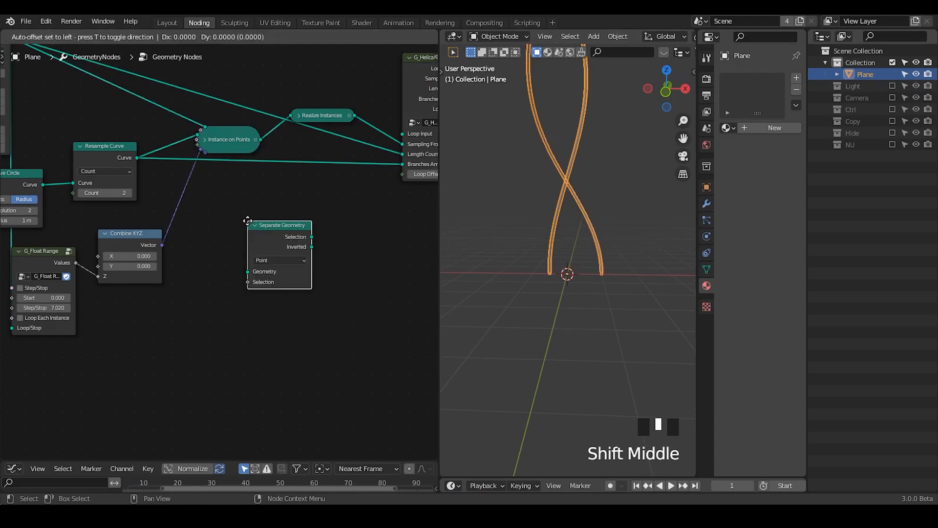
pyautogui.moveTo(311, 120); pyautogui.dragTo(333, 242)
pyautogui.moveTo(349, 258); pyautogui.dragTo(272, 245, button='middle')
pyautogui.moveTo(306, 202); pyautogui.dragTo(372, 197)
# - Add a G_Index Mask Falloff node between the Combine XYZ and Separate Geometry nodes
pyautogui.hotkey('shift', 'a')
pyautogui.write('s')
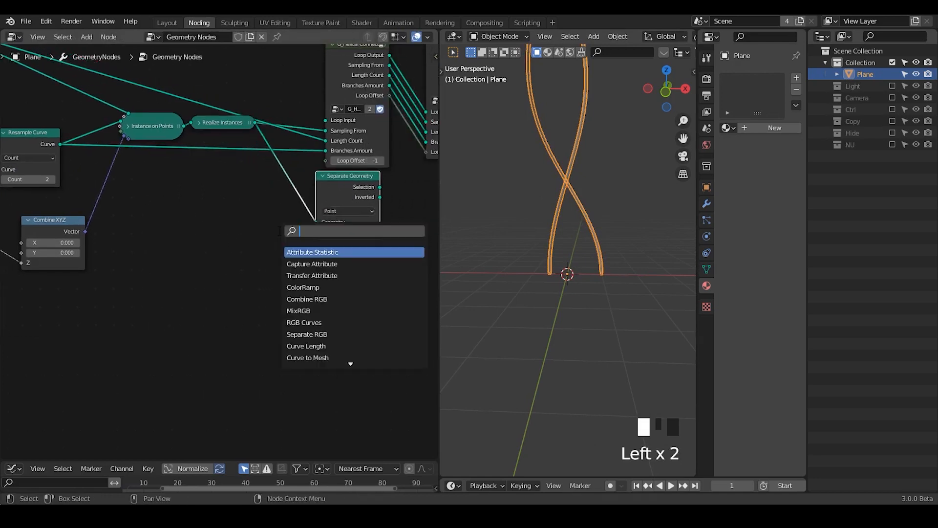
pyautogui.write('index mask')
pyautogui.press('Return')
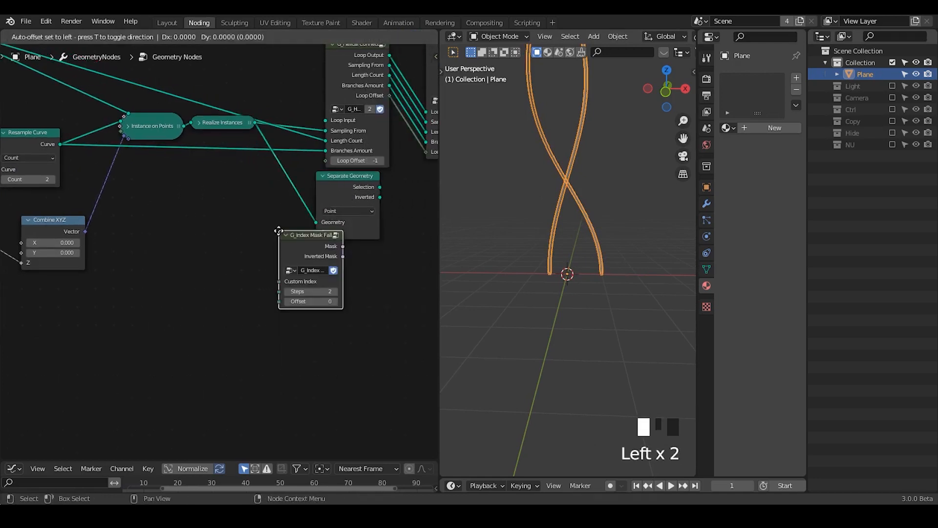
pyautogui.click(191, 228)
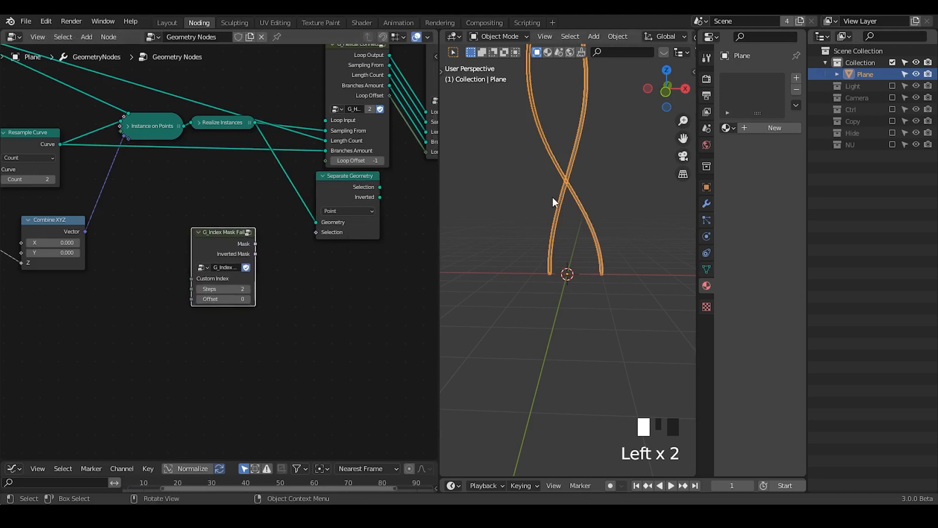
# - Annotate the point indices 0 to 3 beside the strands' lower ends, and erase the annotations
pyautogui.click(537, 278)
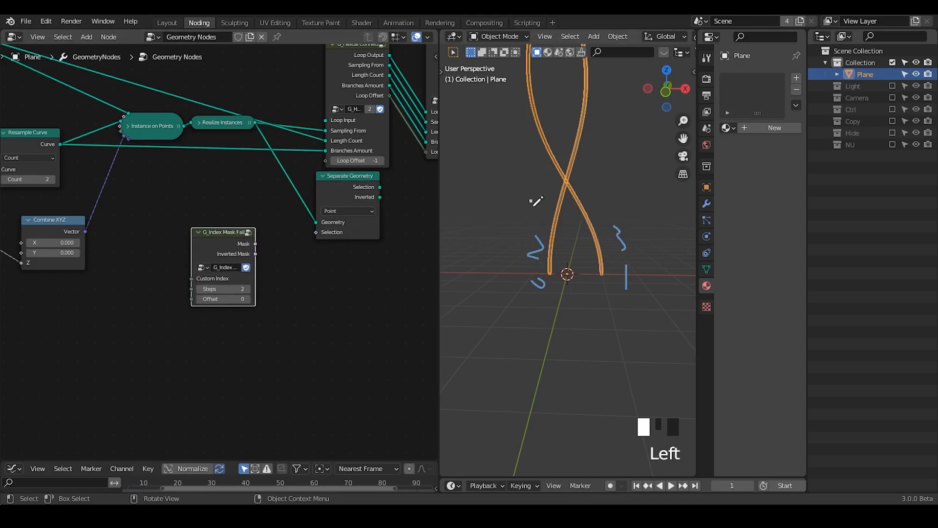
pyautogui.moveTo(584, 196); pyautogui.dragTo(594, 201)
pyautogui.moveTo(541, 185)
pyautogui.mouseDown(button='right')
pyautogui.moveTo(603, 161)
pyautogui.moveTo(624, 272)
pyautogui.mouseUp(button='right')
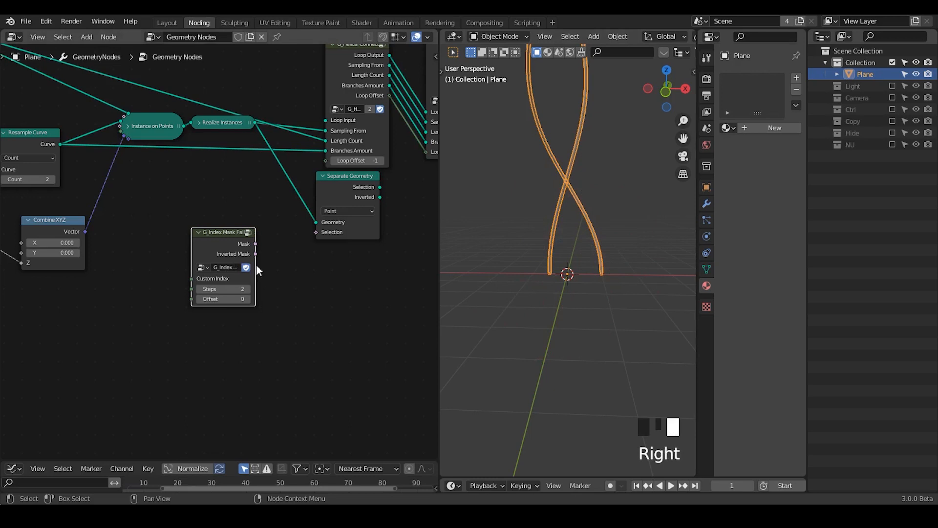
# - Connect the index mask's Mask output to Separate Geometry's Selection input and preview the separated Selection geometry
pyautogui.moveTo(254, 243); pyautogui.dragTo(315, 232)
pyautogui.moveTo(343, 194); pyautogui.dragTo(316, 198)
pyautogui.moveTo(393, 234); pyautogui.dragTo(250, 220, button='middle')
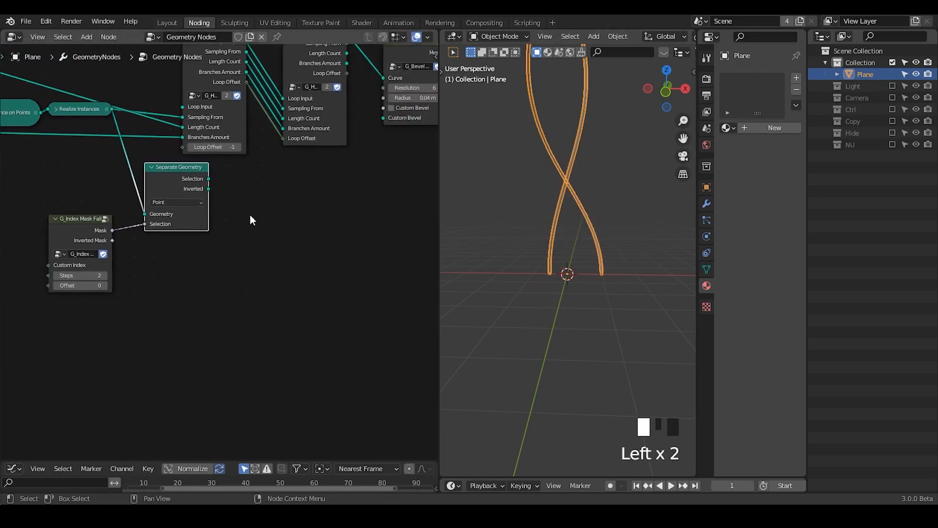
pyautogui.keyDown('alt'); pyautogui.keyDown('shift'); pyautogui.click(192, 180); pyautogui.keyUp('shift'); pyautogui.keyUp('alt')
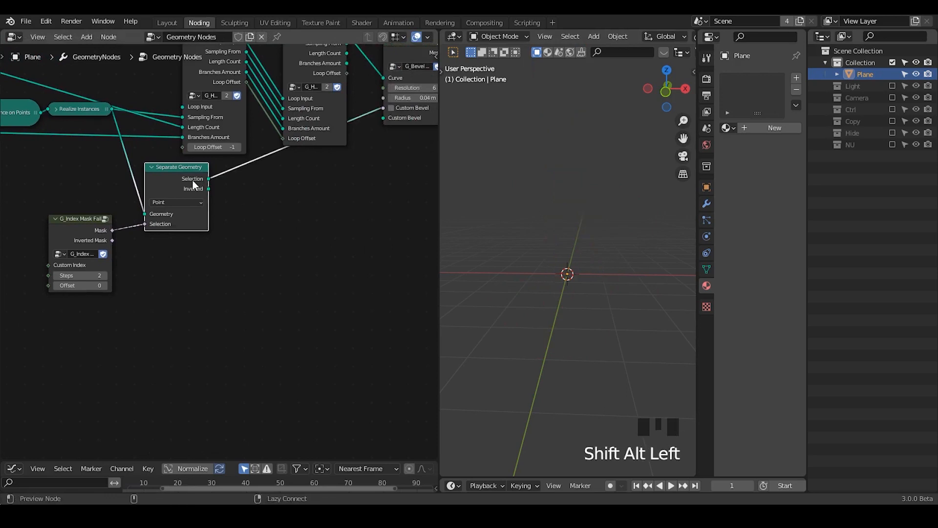
pyautogui.moveTo(182, 183); pyautogui.dragTo(182, 214)
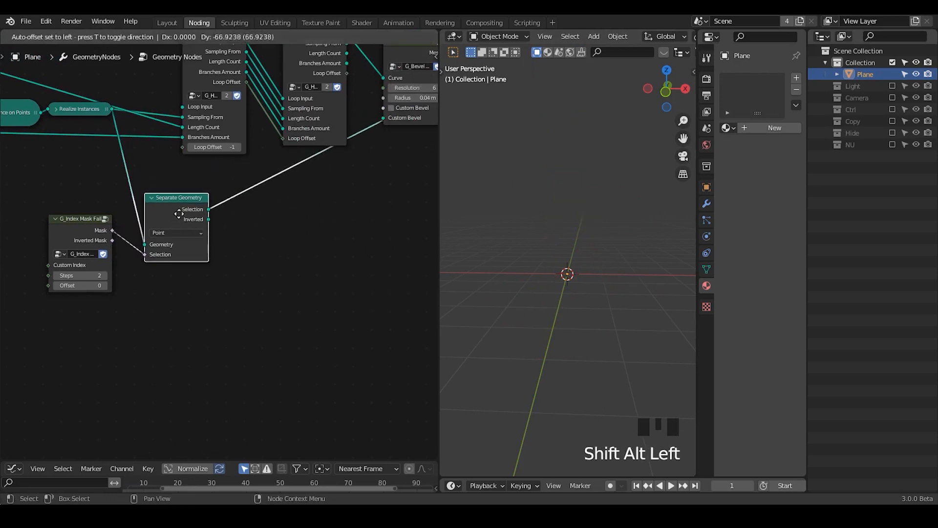
# - Insert a Curve to Points node on the link leaving Separate Geometry's Selection output
pyautogui.hotkey('shift', 'a')
pyautogui.write('smesh')
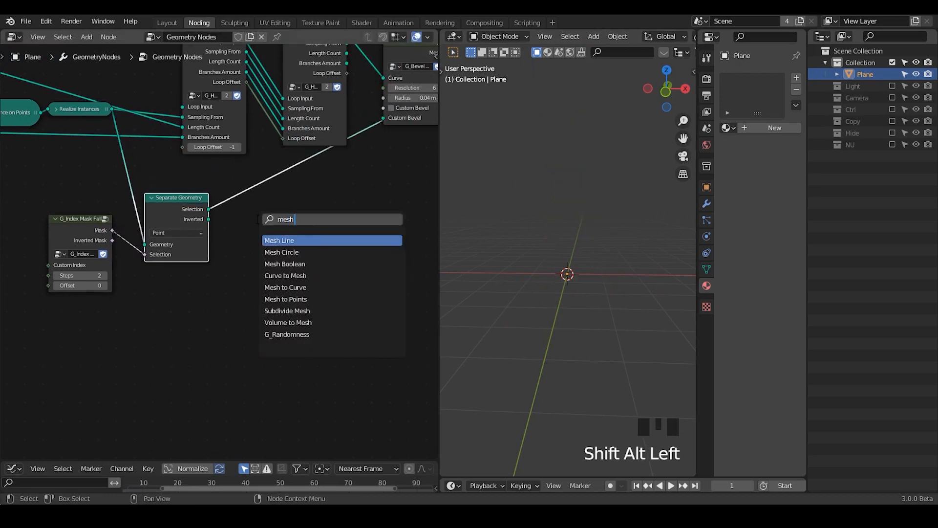
pyautogui.press('BackSpace')
pyautogui.press('BackSpace')
pyautogui.press('BackSpace')
pyautogui.press('BackSpace')
pyautogui.write('curve t')
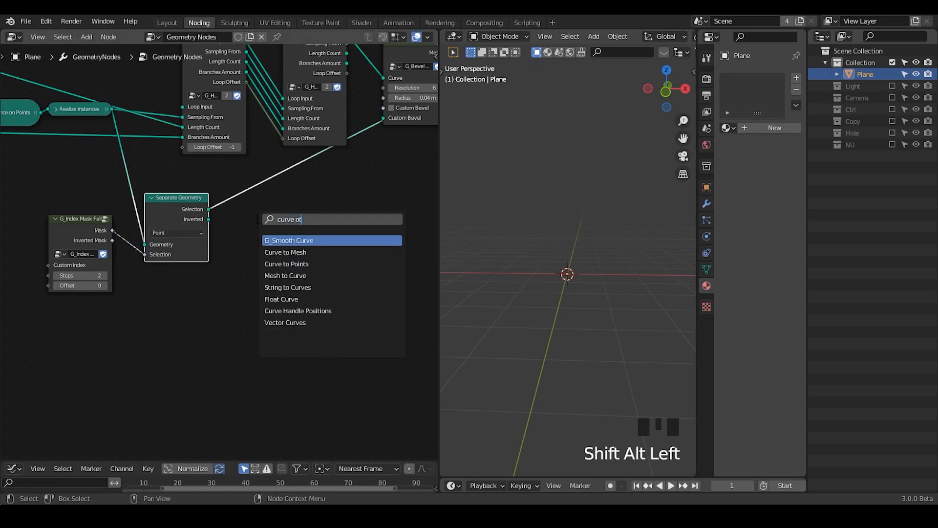
pyautogui.press('BackSpace')
pyautogui.write('po')
pyautogui.press('Return')
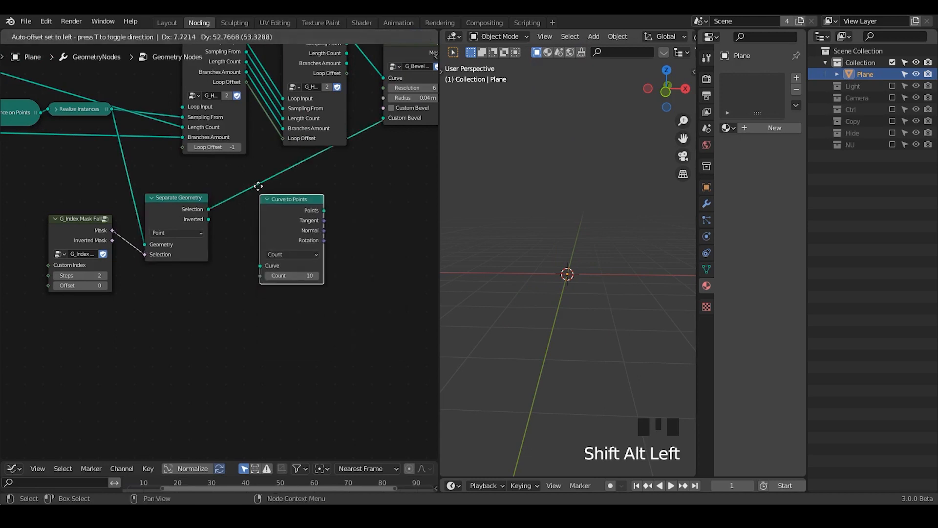
pyautogui.click(264, 177)
pyautogui.moveTo(269, 183); pyautogui.dragTo(269, 195)
pyautogui.keyDown('ctrl'); pyautogui.moveTo(581, 189); pyautogui.dragTo(558, 232, button='middle'); pyautogui.keyUp('ctrl')
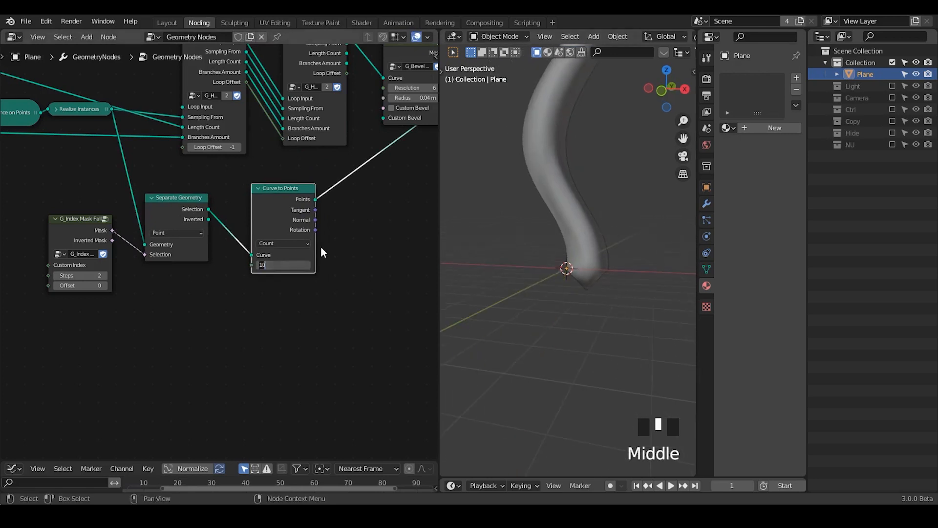
pyautogui.scroll(2, 335, 261)
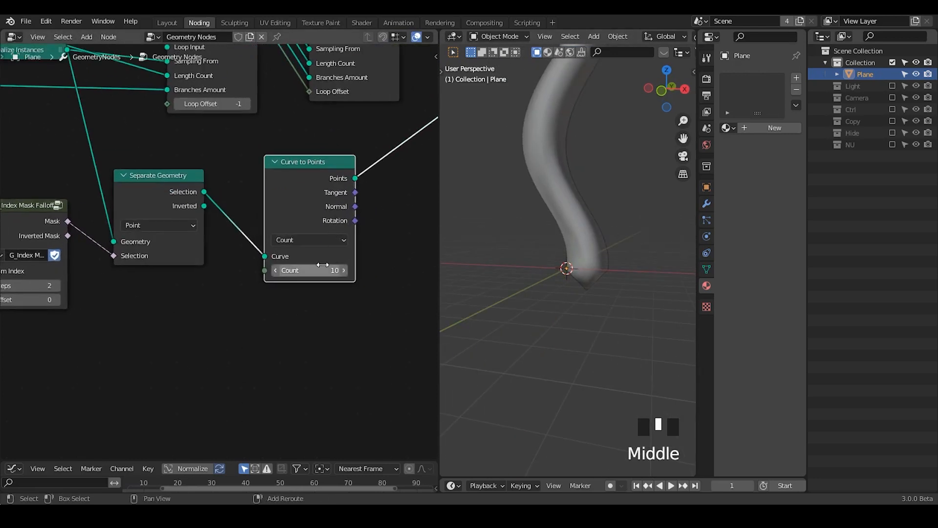
# - Remove the Curve to Points node while keeping the link from Separate Geometry's Selection output
pyautogui.moveTo(320, 212); pyautogui.dragTo(312, 211)
pyautogui.click(301, 265)
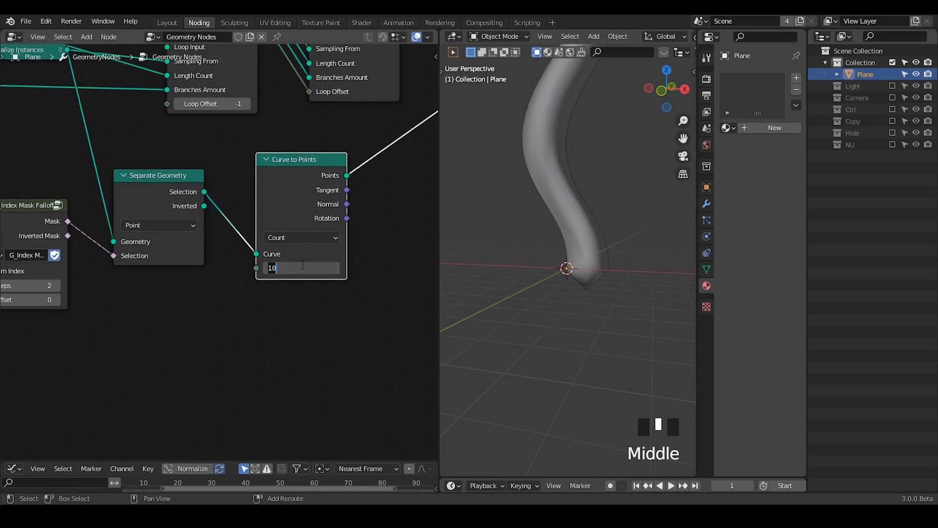
pyautogui.hotkey('ctrl', 'x')
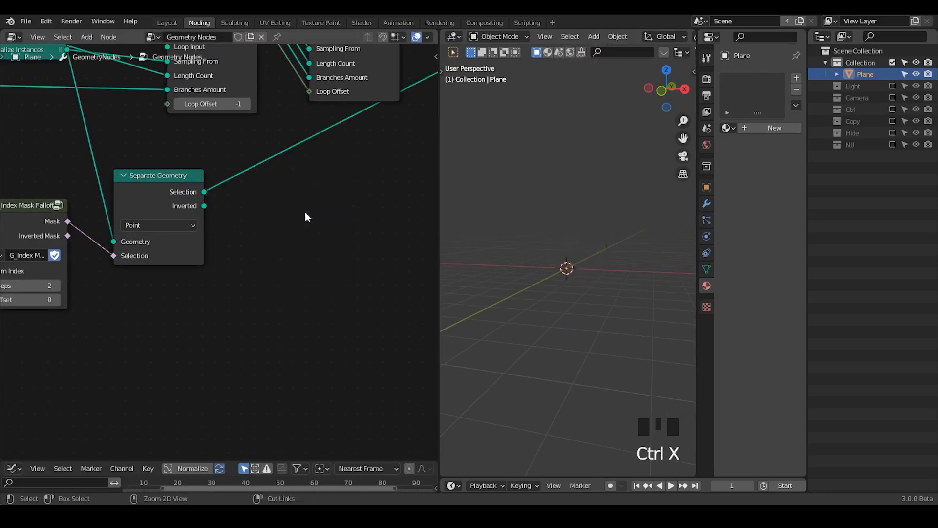
# - Try a Set Point Radius node on the link leaving Separate Geometry's Selection output, and remove it again
pyautogui.moveTo(269, 235); pyautogui.dragTo(335, 256, button='middle')
pyautogui.moveTo(277, 264); pyautogui.dragTo(183, 338, button='middle')
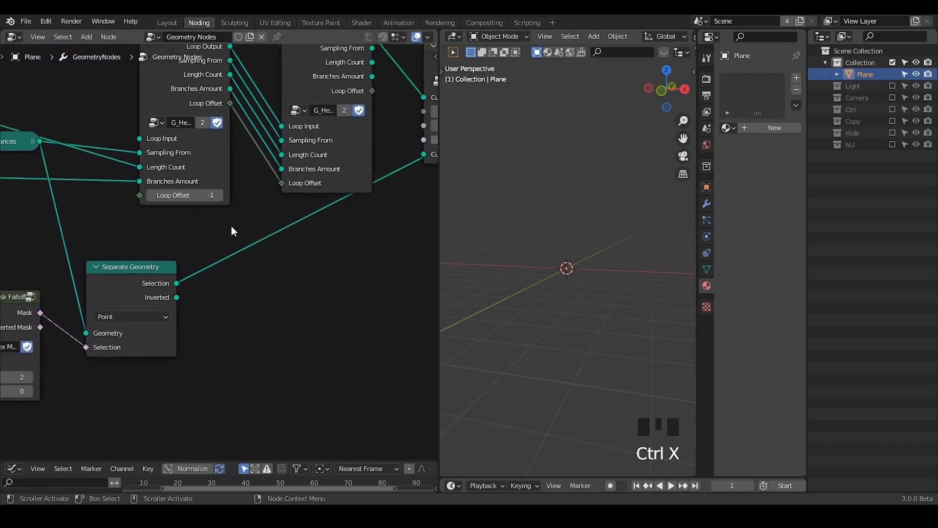
pyautogui.moveTo(227, 214); pyautogui.dragTo(248, 168, button='middle')
pyautogui.hotkey('shift', 'a')
pyautogui.press('s')
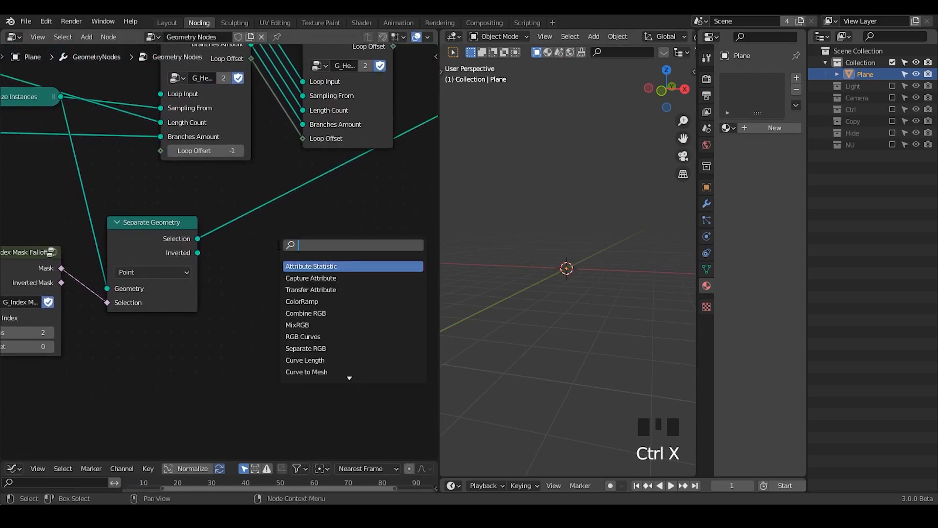
pyautogui.write('set poin')
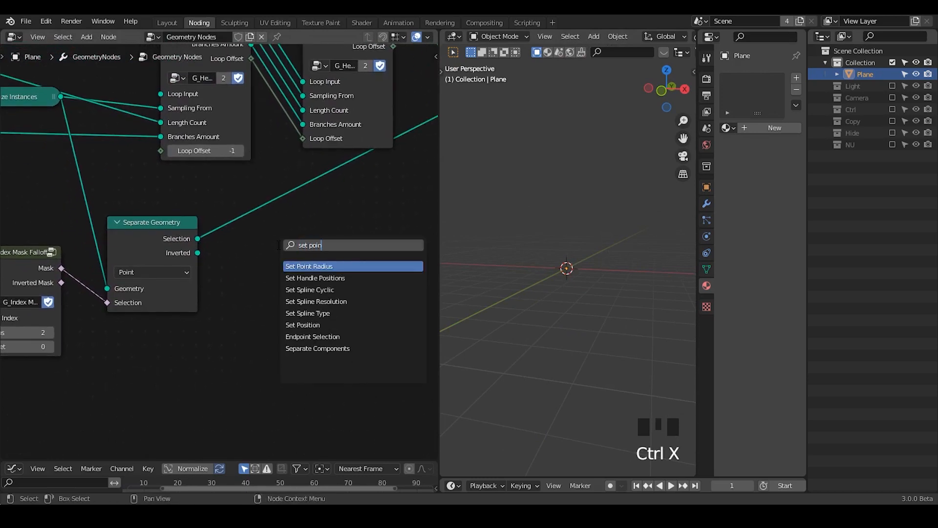
pyautogui.press('Return')
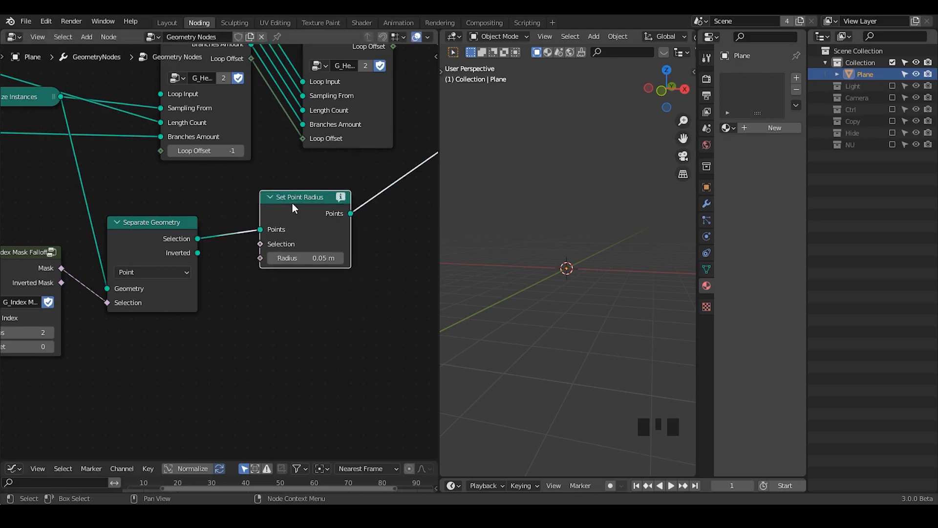
pyautogui.click(294, 213)
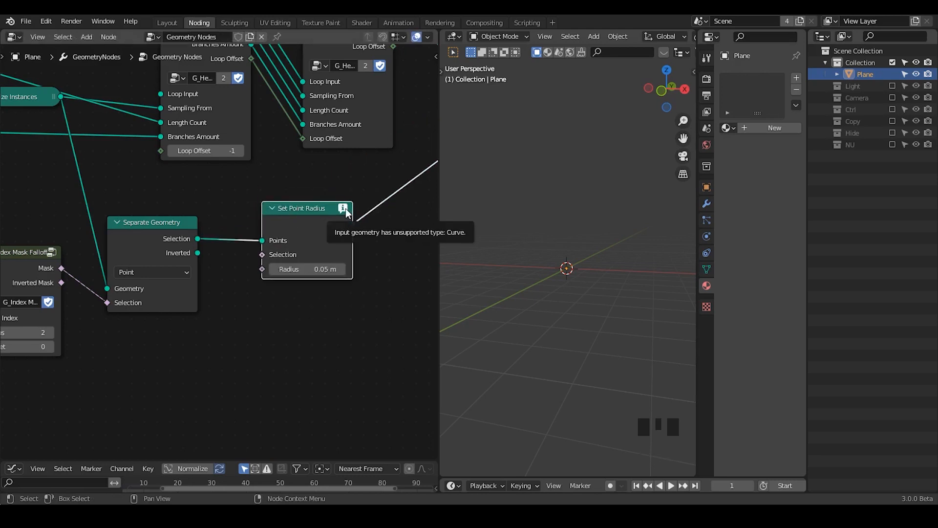
pyautogui.hotkey('ctrl', 'x')
pyautogui.moveTo(199, 239)
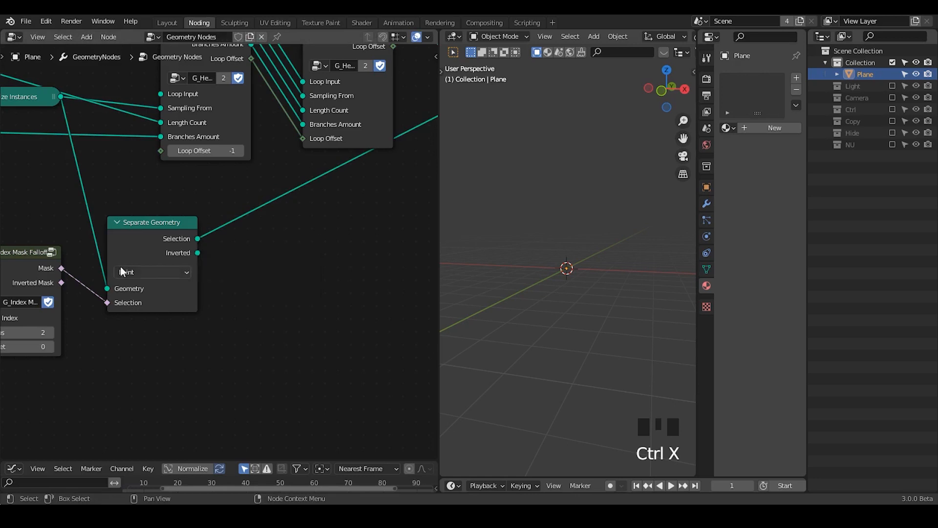
pyautogui.scroll(-1, 280, 251)
pyautogui.hotkey('shift', 'a')
pyautogui.press('s')
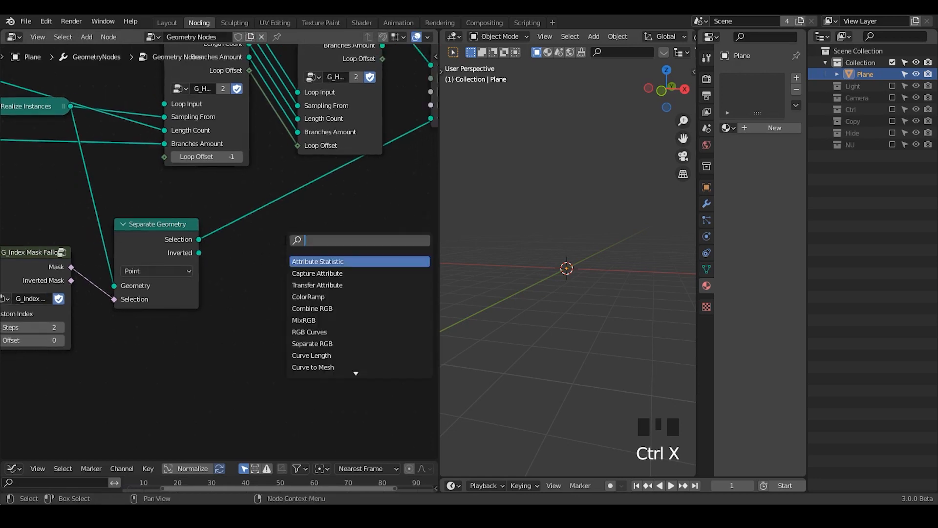
pyautogui.press('Escape')
# - Try a duplicate of the G_Bevel Curve node between Separate Geometry and Group Output, and remove it again
pyautogui.scroll(-3, 163, 226)
pyautogui.click(274, 103)
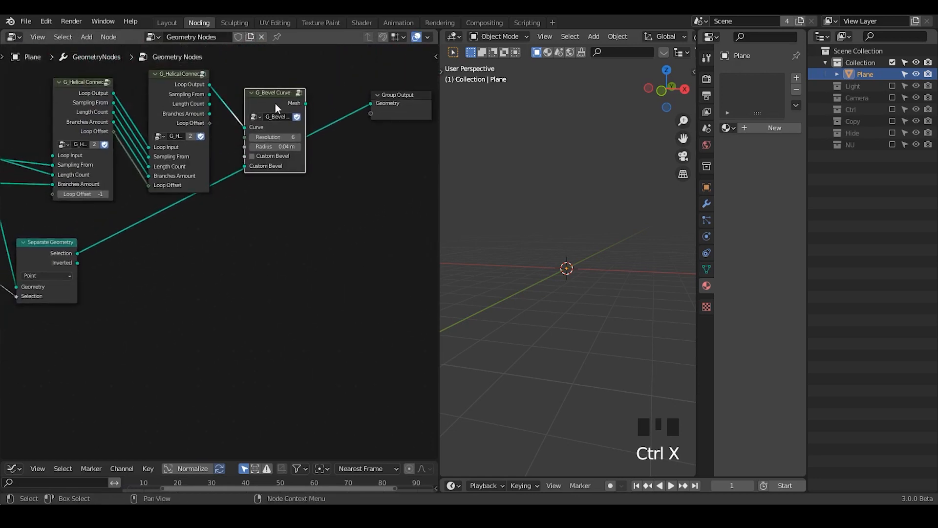
pyautogui.hotkey('shift', 'd')
pyautogui.click(225, 227)
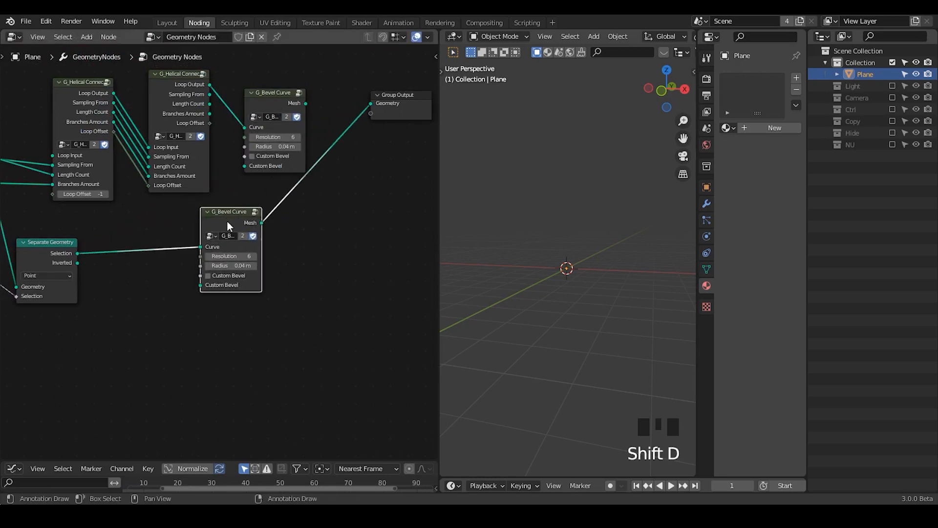
pyautogui.hotkey('ctrl', 'x')
# - Add an Instance on Points node and connect Separate Geometry's Selection output to its Points input
pyautogui.moveTo(143, 278); pyautogui.dragTo(249, 236, button='middle')
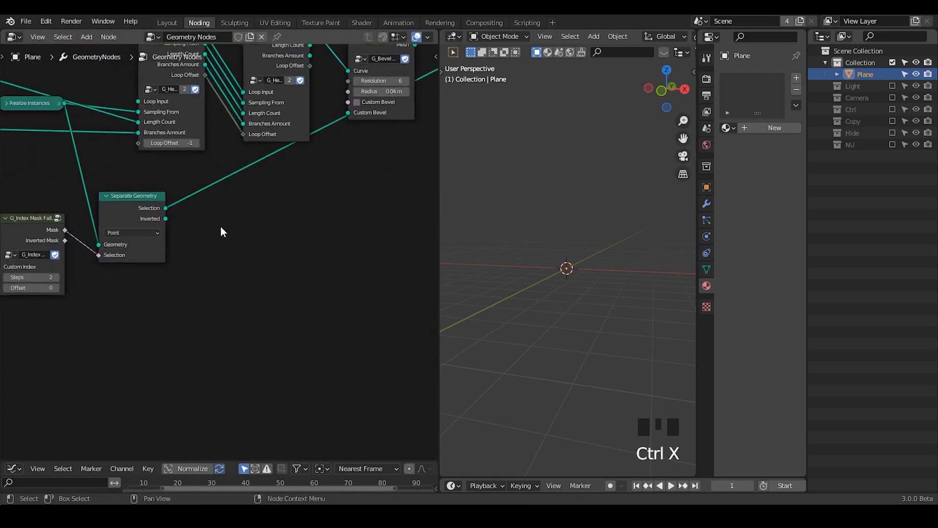
pyautogui.moveTo(74, 108); pyautogui.dragTo(88, 95)
pyautogui.hotkey('shift', 'a')
pyautogui.write('point instance')
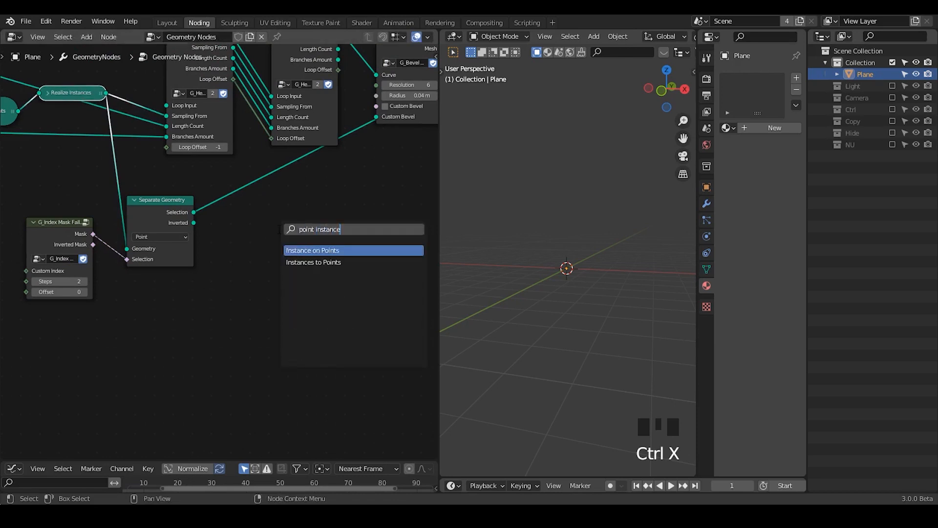
pyautogui.press('Return')
pyautogui.click(290, 207)
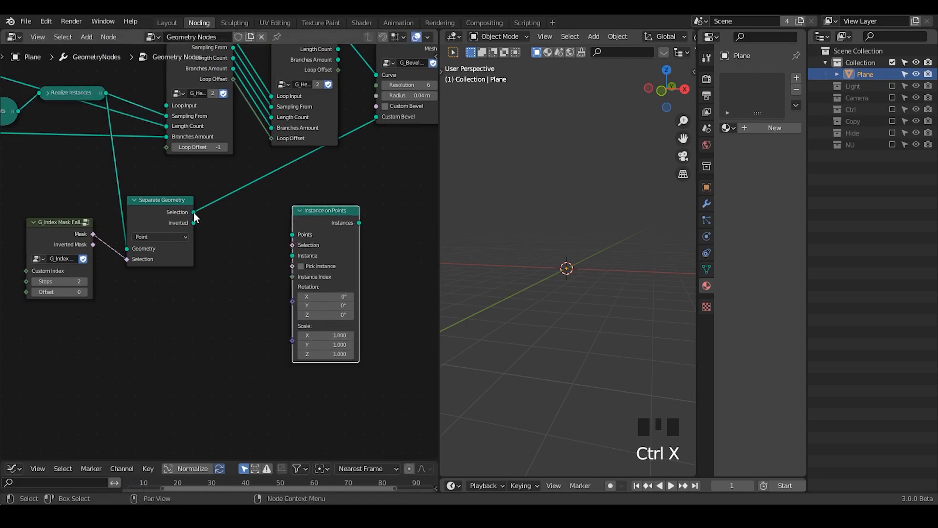
pyautogui.moveTo(193, 212); pyautogui.dragTo(288, 234)
# - Add a Collection Info node below the index mask, set to the NU collection with Separate Children and Reset Children enabled
pyautogui.moveTo(205, 330); pyautogui.dragTo(311, 271, button='middle')
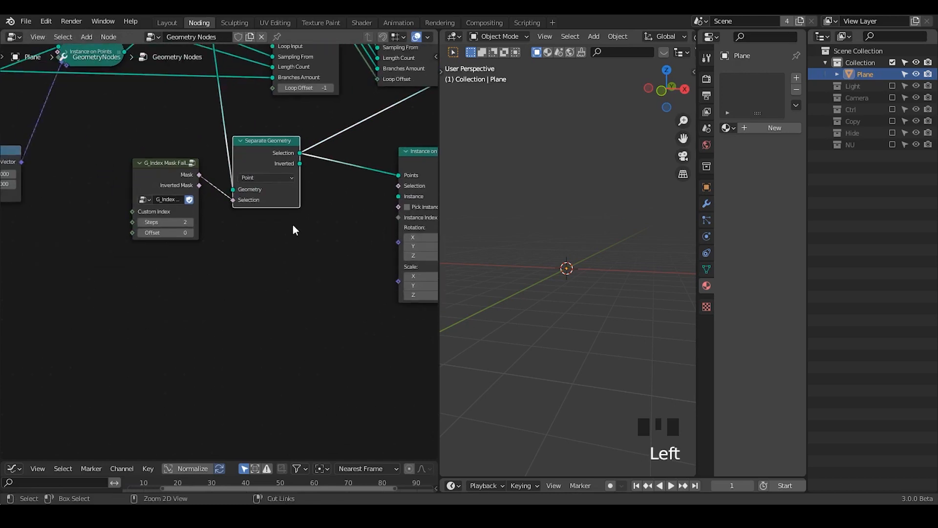
pyautogui.hotkey('shift', 'a')
pyautogui.write('collect')
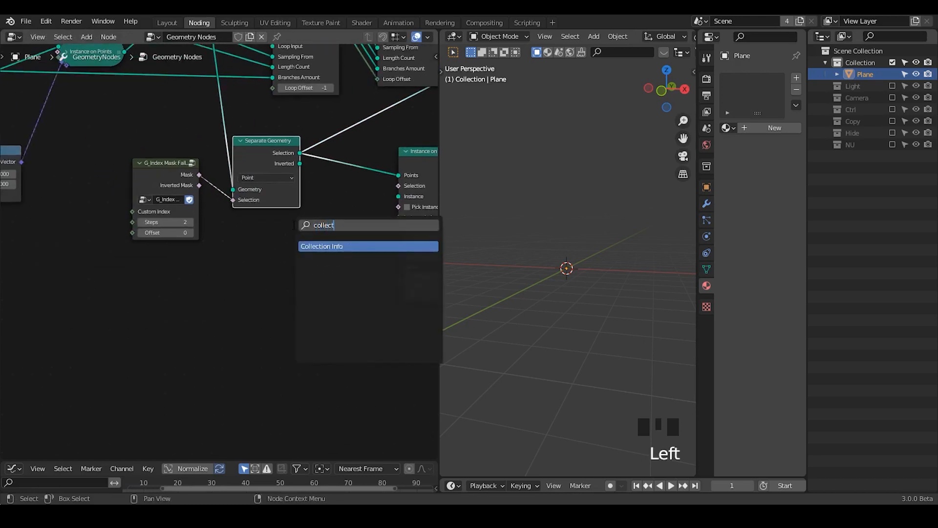
pyautogui.press('Return')
pyautogui.click(154, 253)
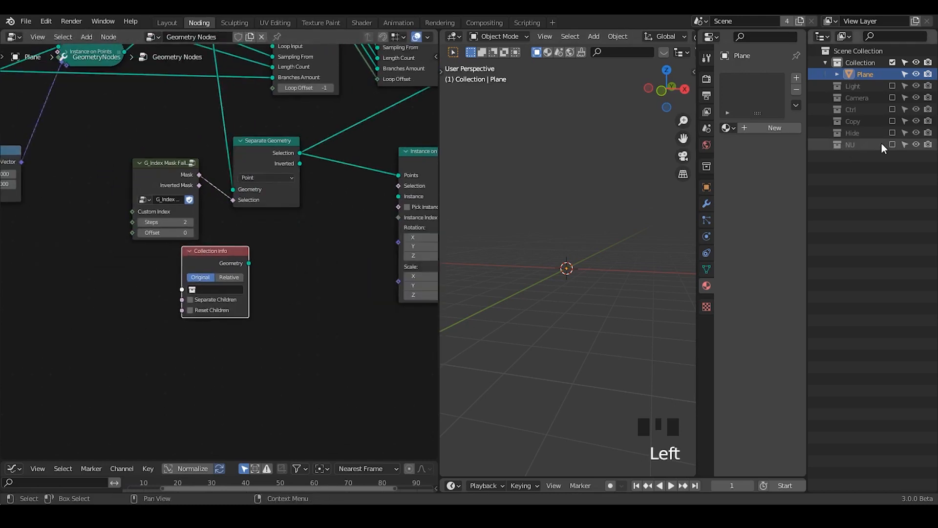
pyautogui.click(208, 288)
pyautogui.write('nu')
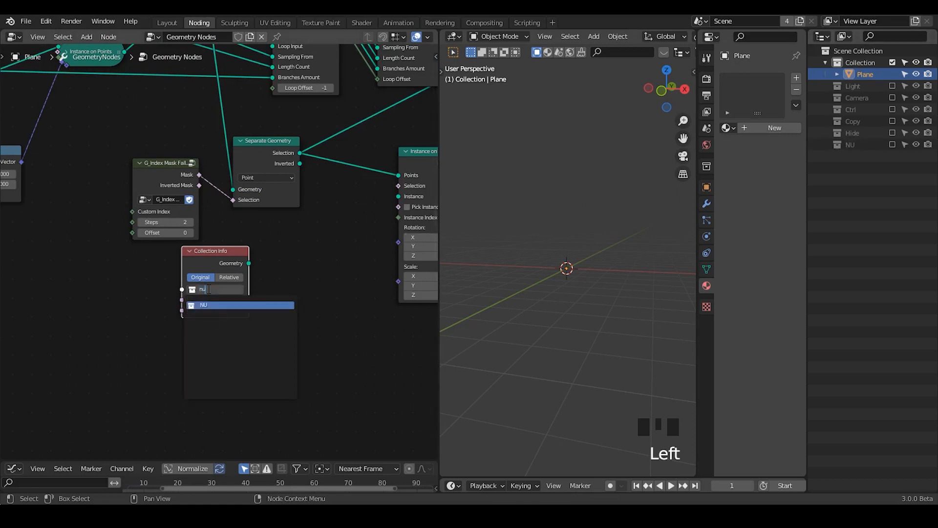
pyautogui.press('Return')
pyautogui.keyDown('ctrl'); pyautogui.moveTo(531, 245); pyautogui.dragTo(544, 243, button='middle'); pyautogui.keyUp('ctrl')
pyautogui.scroll(4, 251, 293)
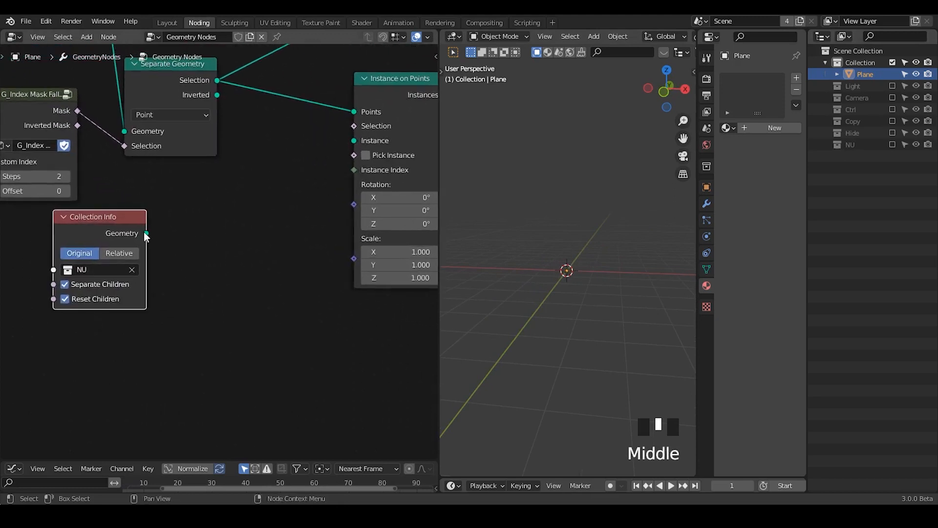
# - Connect Collection Info's Geometry to the Instance input of Instance on Points, enable Pick Instance and preview the instances
pyautogui.moveTo(146, 233); pyautogui.dragTo(353, 142)
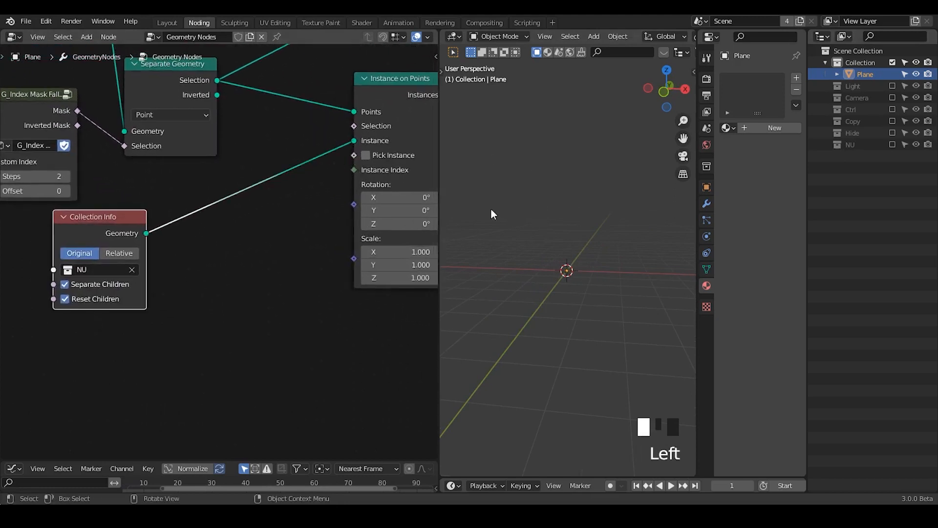
pyautogui.moveTo(376, 165); pyautogui.dragTo(198, 238, button='middle')
pyautogui.keyDown('alt'); pyautogui.keyDown('shift'); pyautogui.click(241, 161); pyautogui.keyUp('shift'); pyautogui.keyUp('alt')
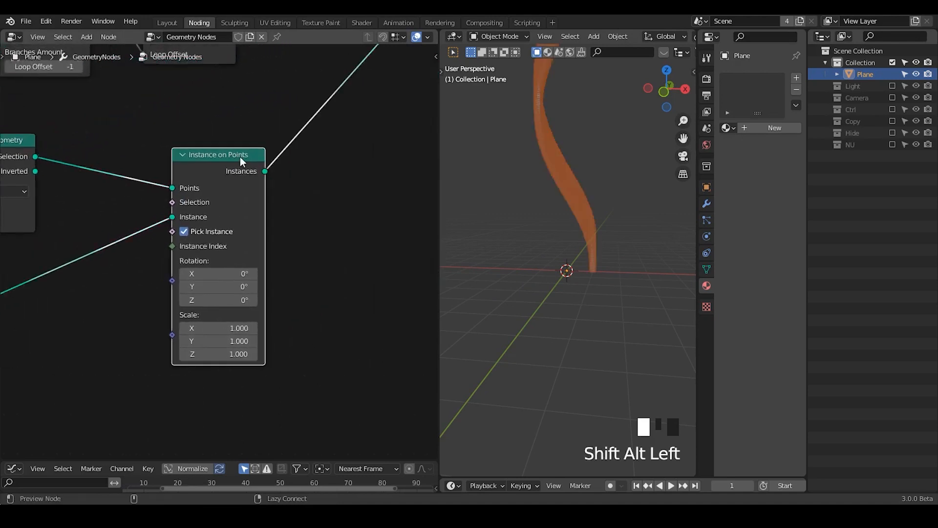
pyautogui.moveTo(161, 273); pyautogui.dragTo(243, 258, button='middle')
pyautogui.moveTo(547, 201); pyautogui.dragTo(631, 148, button='middle')
pyautogui.click(579, 268)
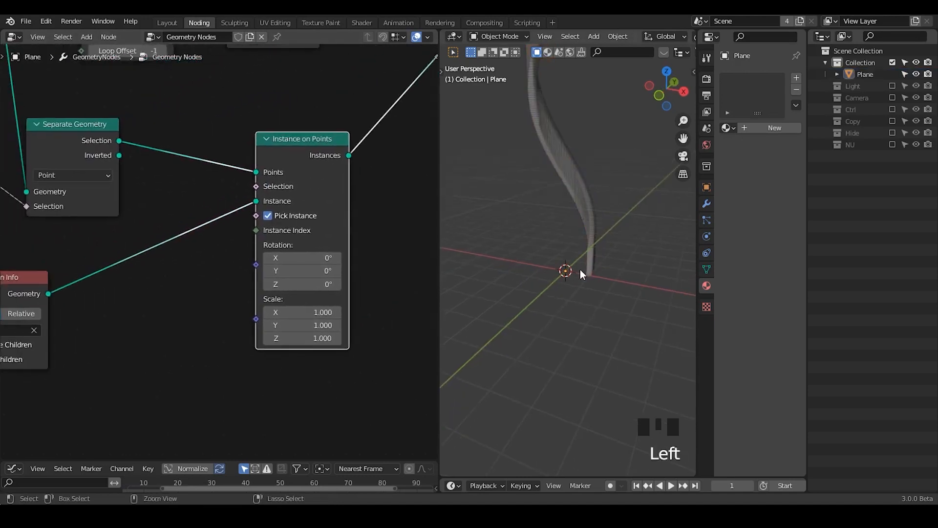
pyautogui.keyDown('ctrl'); pyautogui.moveTo(579, 269); pyautogui.dragTo(570, 171, button='middle'); pyautogui.keyUp('ctrl')
pyautogui.hotkey('alt', 'z')
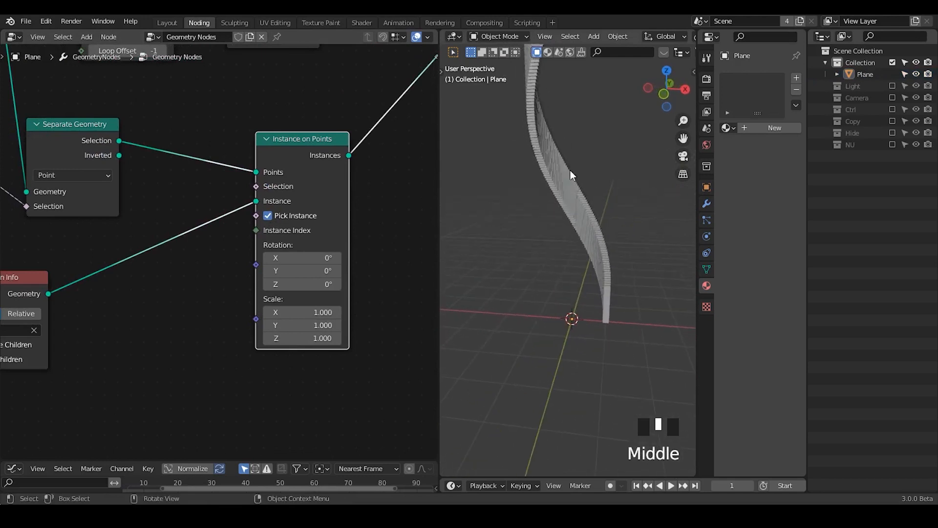
# - Move Collection Info directly beneath the index mask node and add a Position node below it
pyautogui.scroll(-2, 172, 220)
pyautogui.moveTo(172, 220); pyautogui.dragTo(249, 265, button='middle')
pyautogui.moveTo(150, 286); pyautogui.dragTo(89, 249)
pyautogui.hotkey('ctrl', 'a')
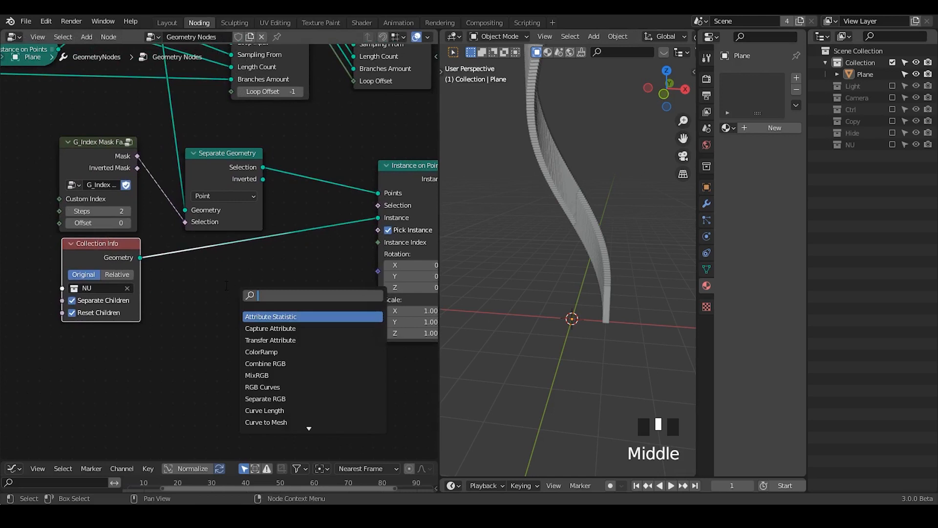
pyautogui.write('position')
pyautogui.press('Return')
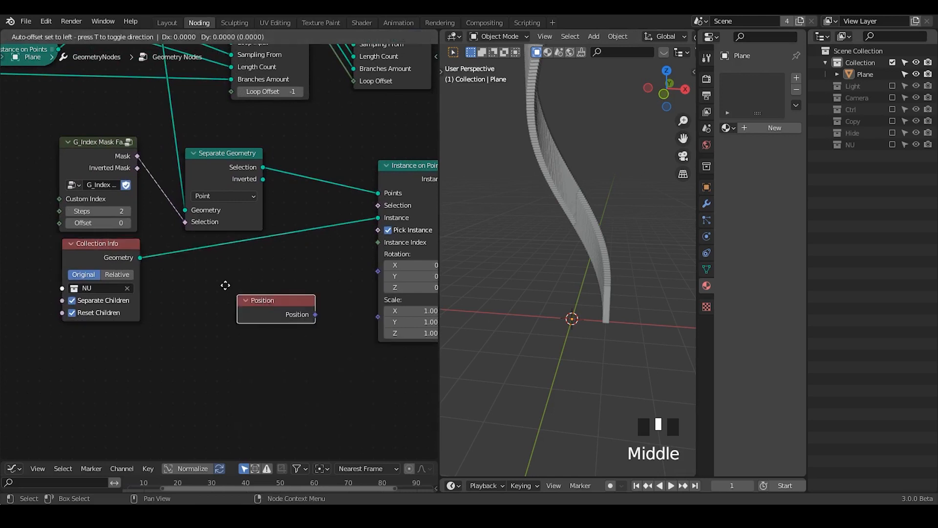
pyautogui.click(155, 306)
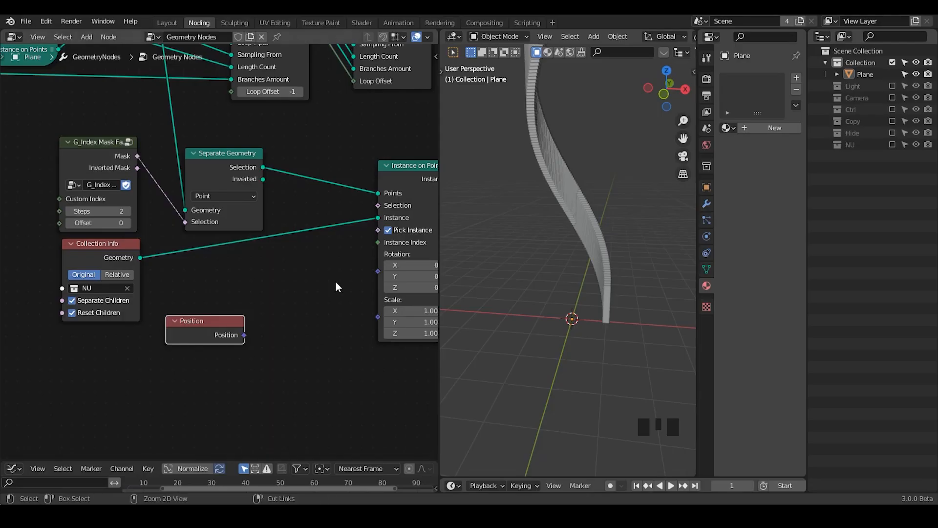
# - Add a Vector Math node beside Collection Info and connect the Position output to its first vector input
pyautogui.hotkey('shift', 'a')
pyautogui.write('vector math')
pyautogui.press('Return')
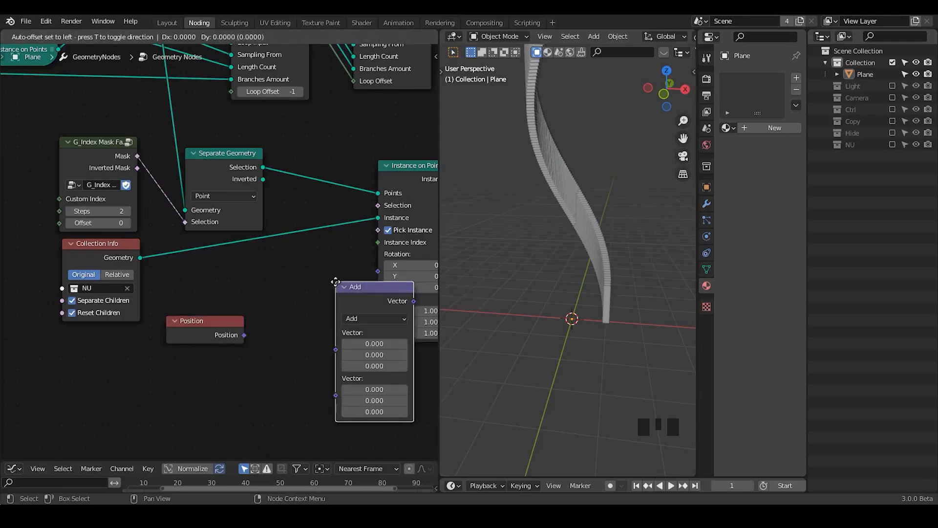
pyautogui.click(249, 280)
pyautogui.moveTo(210, 326); pyautogui.dragTo(249, 334)
pyautogui.moveTo(264, 286); pyautogui.dragTo(213, 283)
pyautogui.click(220, 301)
pyautogui.click(222, 289)
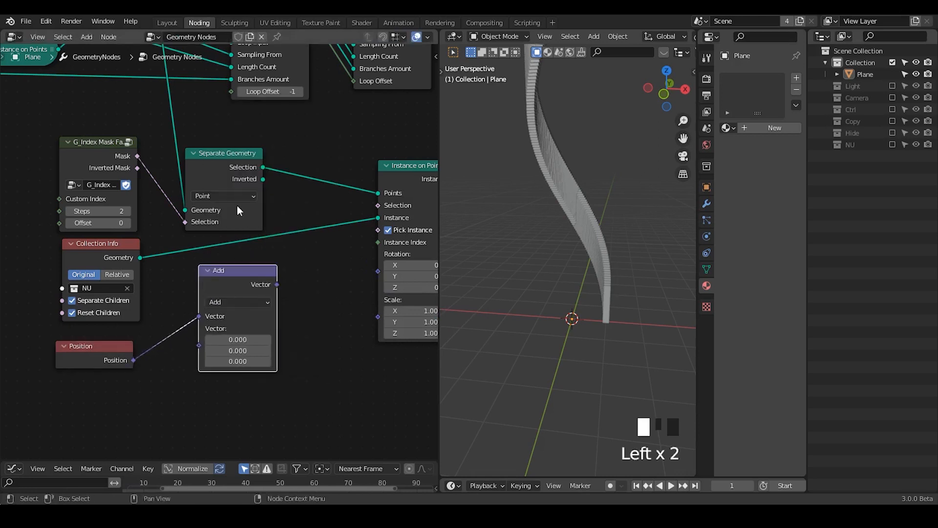
# - Set the Vector Math node to Multiply with a second vector of 1, 1, 0
pyautogui.click(238, 303)
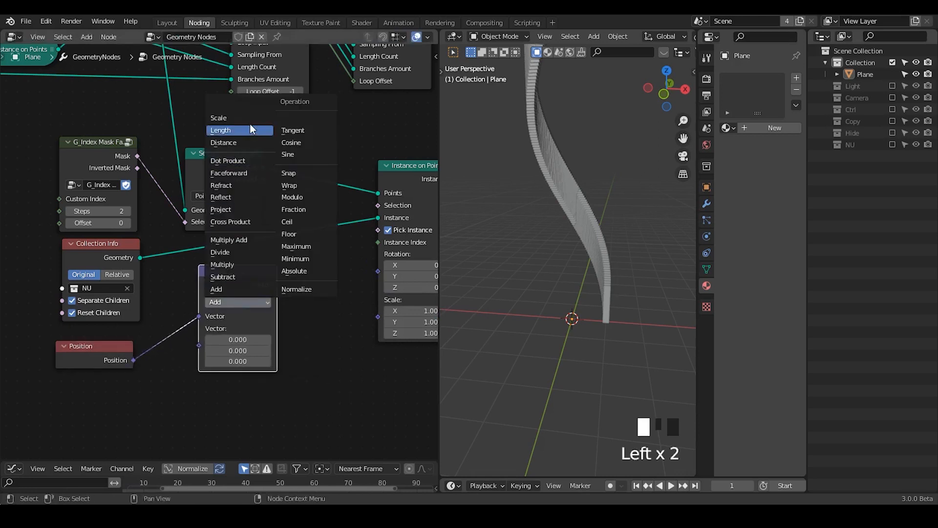
pyautogui.click(258, 301)
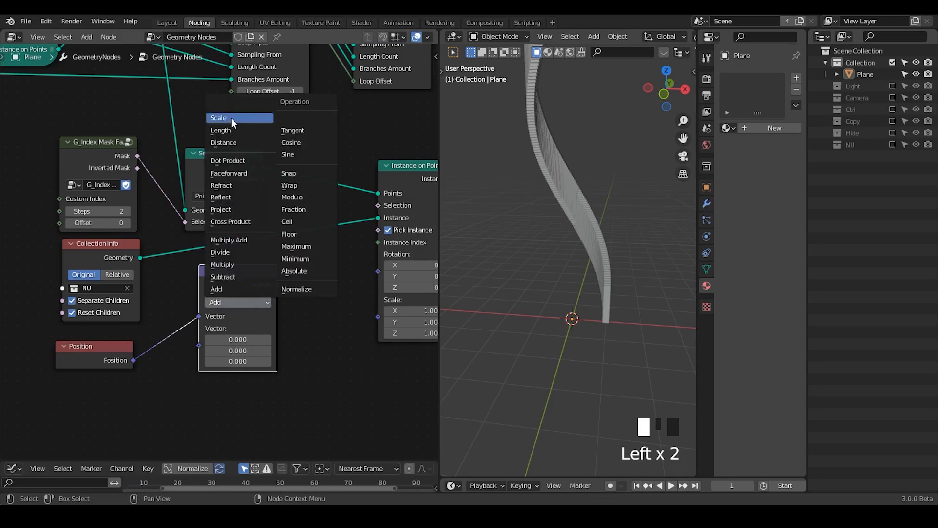
pyautogui.click(243, 264)
pyautogui.moveTo(262, 340); pyautogui.dragTo(262, 351)
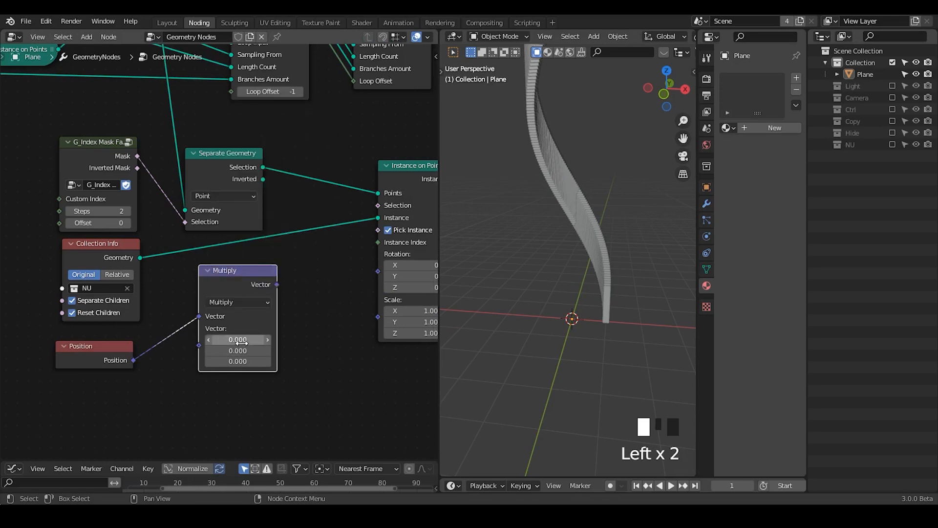
pyautogui.write('1')
pyautogui.press('Return')
# - Add an Align Euler to Vector node between the Multiply and Instance on Points nodes
pyautogui.moveTo(309, 342); pyautogui.dragTo(337, 219, button='middle')
pyautogui.moveTo(268, 157); pyautogui.dragTo(244, 174)
pyautogui.moveTo(322, 232); pyautogui.dragTo(264, 249, button='middle')
pyautogui.hotkey('shift', 'a')
pyautogui.write('salign')
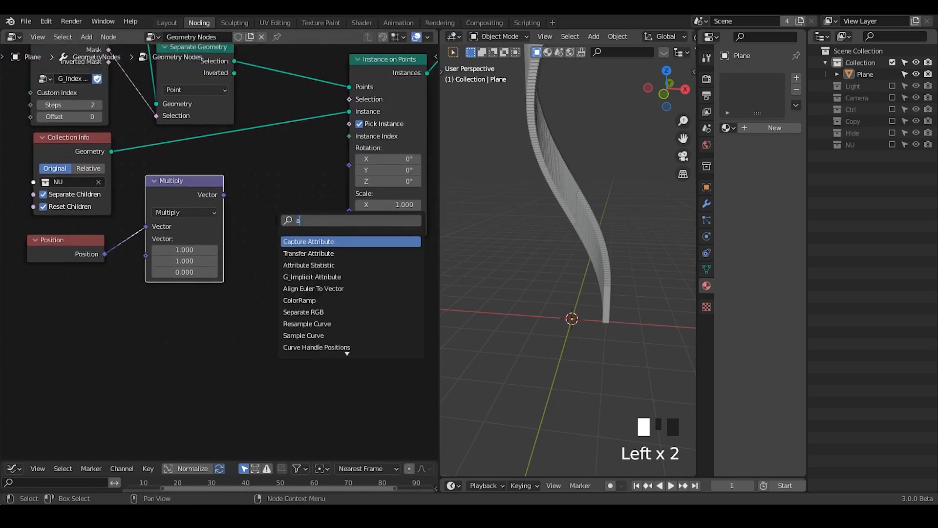
pyautogui.press('Return')
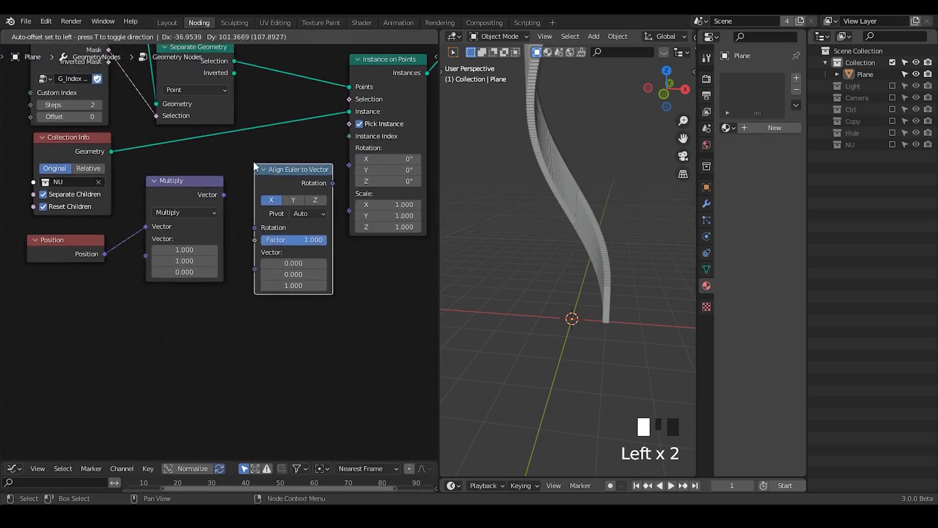
pyautogui.click(253, 161)
# - Feed the Multiply vector through Align Euler to Vector into the instances' Rotation input, and set the alignment axis to Z
pyautogui.moveTo(224, 194); pyautogui.dragTo(254, 266)
pyautogui.moveTo(287, 171); pyautogui.dragTo(275, 166)
pyautogui.moveTo(344, 165); pyautogui.dragTo(348, 165)
pyautogui.click(301, 193)
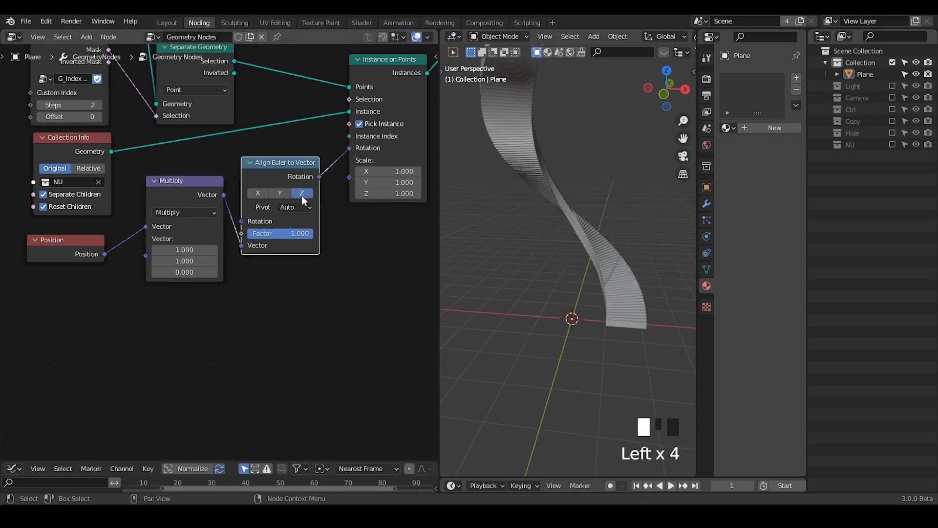
pyautogui.moveTo(518, 220); pyautogui.dragTo(557, 250, button='middle')
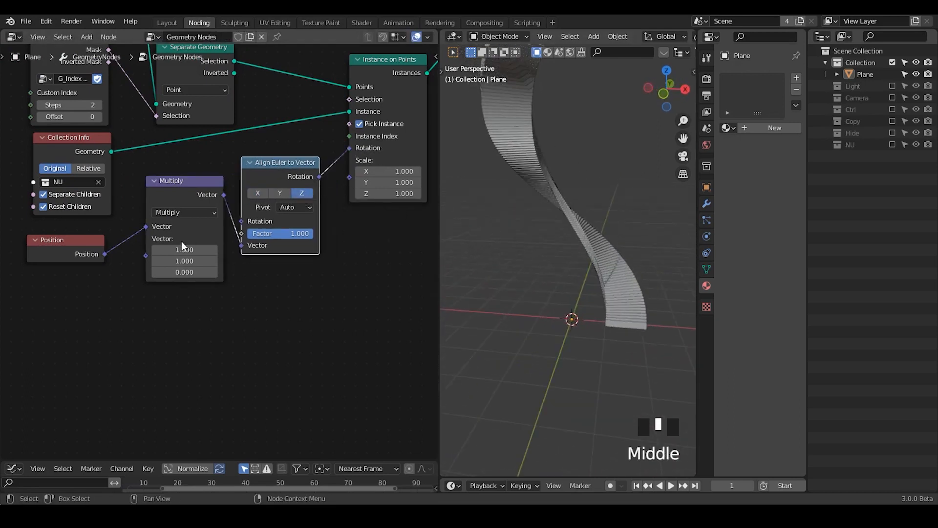
# - Space out the Position and Multiply nodes ahead of the Align Euler to Vector node
pyautogui.moveTo(183, 244); pyautogui.dragTo(274, 229, button='middle')
pyautogui.moveTo(266, 187); pyautogui.dragTo(244, 214)
pyautogui.moveTo(134, 238); pyautogui.dragTo(60, 241)
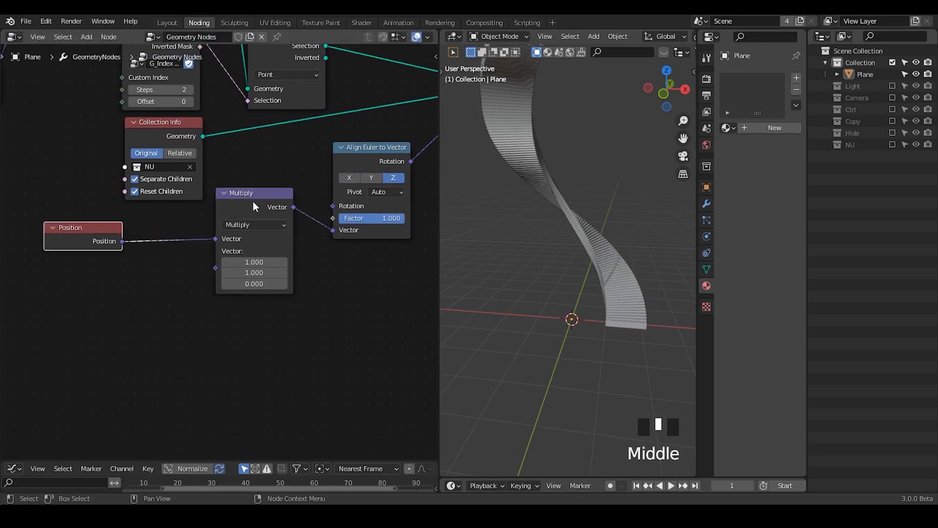
pyautogui.moveTo(254, 202); pyautogui.dragTo(217, 221)
pyautogui.moveTo(594, 261); pyautogui.dragTo(603, 319, button='middle')
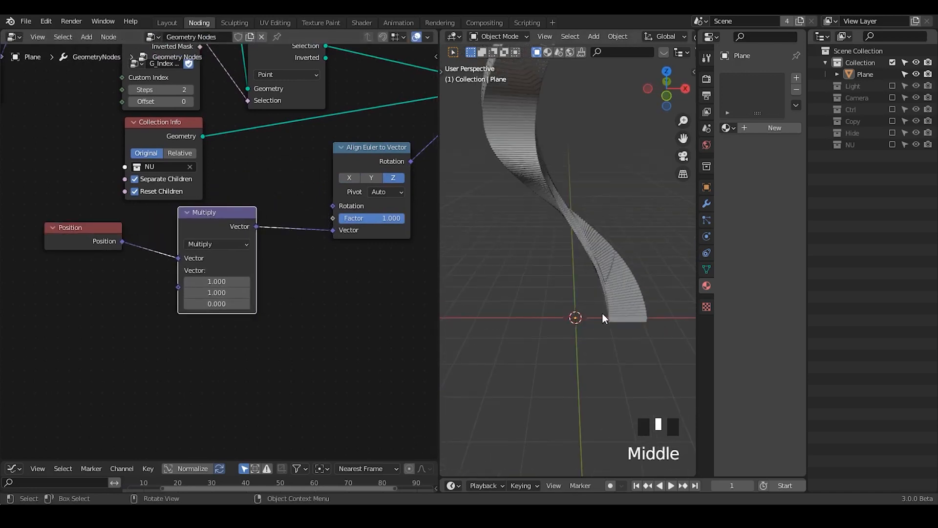
# - Add a Join Geometry node before the Group Output that merges the Bevel Curve mesh with the instances
pyautogui.moveTo(231, 250)
pyautogui.mouseDown(button='middle')
pyautogui.moveTo(209, 262)
pyautogui.moveTo(272, 198)
pyautogui.moveTo(245, 251)
pyautogui.mouseUp(button='middle')
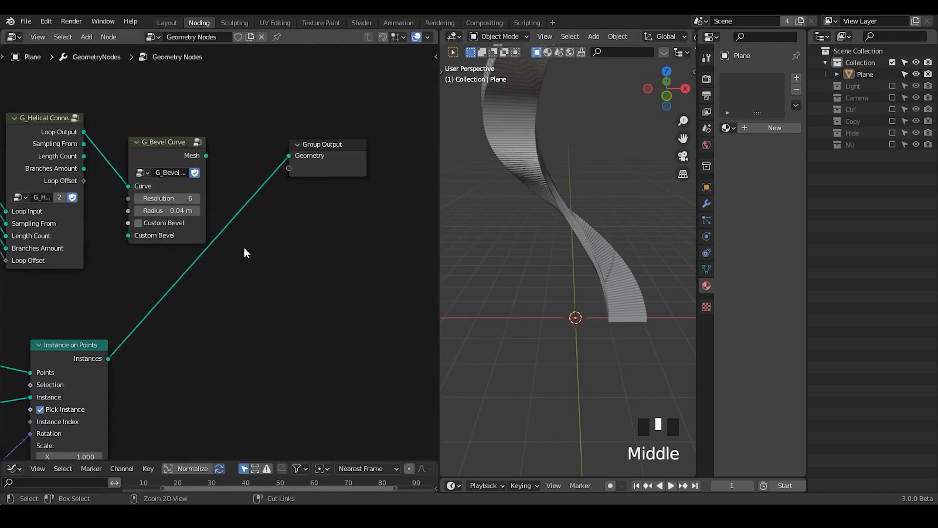
pyautogui.hotkey('shift', 'a')
pyautogui.write('joim')
pyautogui.press('BackSpace')
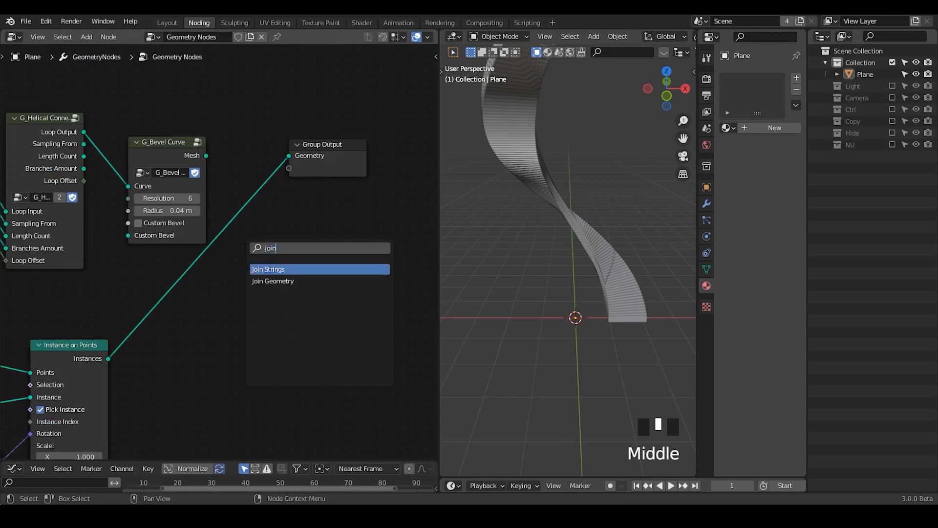
pyautogui.press('Down')
pyautogui.press('Return')
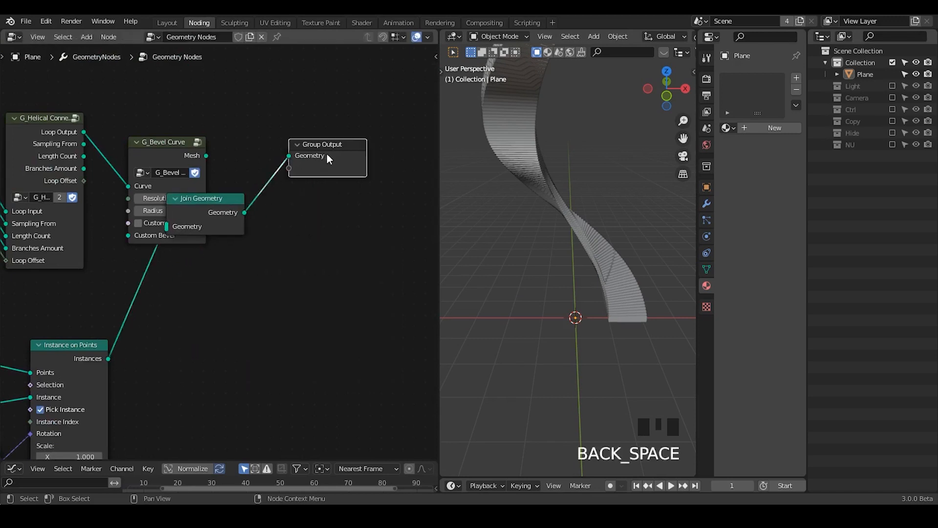
pyautogui.click(223, 211)
pyautogui.moveTo(222, 211); pyautogui.dragTo(240, 218)
pyautogui.moveTo(594, 275); pyautogui.dragTo(527, 264, button='middle')
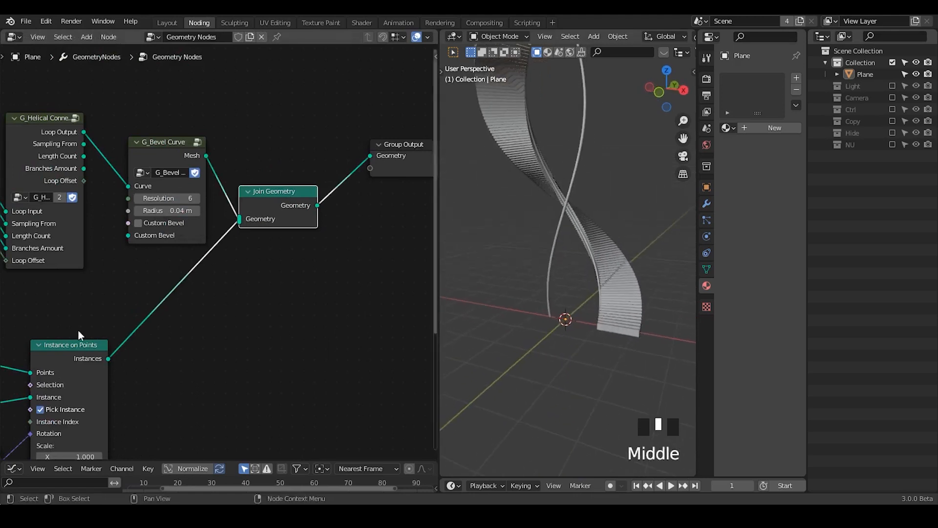
# - Set the Align Euler to Vector factor to -1
pyautogui.moveTo(78, 330); pyautogui.dragTo(297, 140, button='middle')
pyautogui.click(291, 228)
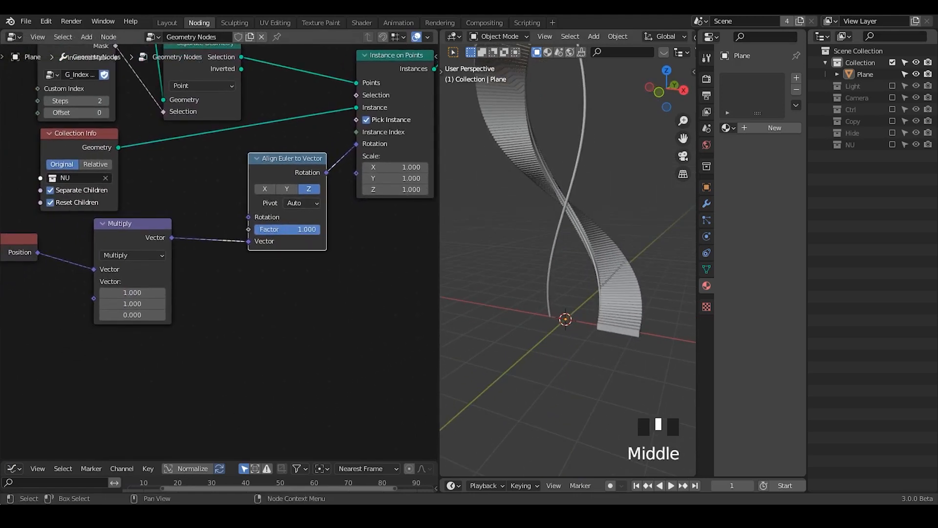
pyautogui.write('-1')
pyautogui.press('Return')
pyautogui.moveTo(490, 192); pyautogui.dragTo(562, 206, button='middle')
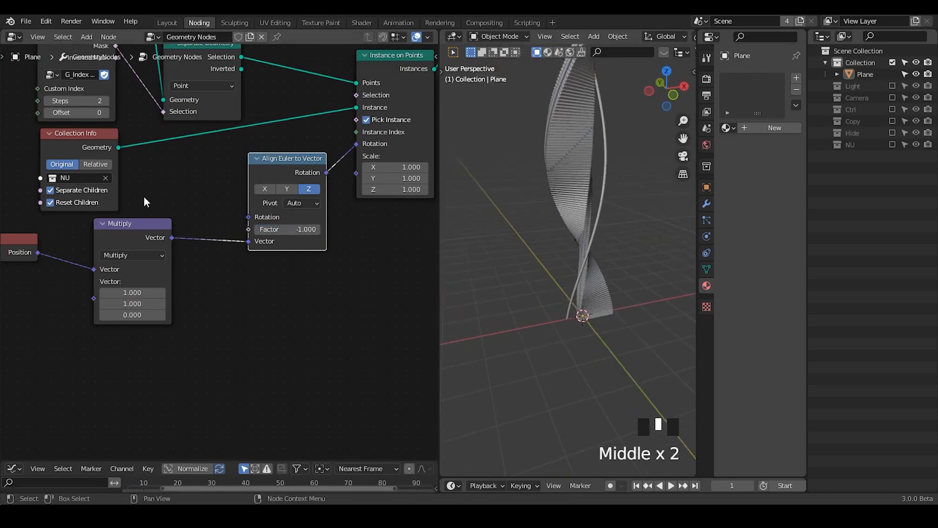
# - Set the Mesh Line node's point count to 26
pyautogui.moveTo(144, 196); pyautogui.dragTo(271, 278, button='middle')
pyautogui.moveTo(127, 142); pyautogui.dragTo(69, 142)
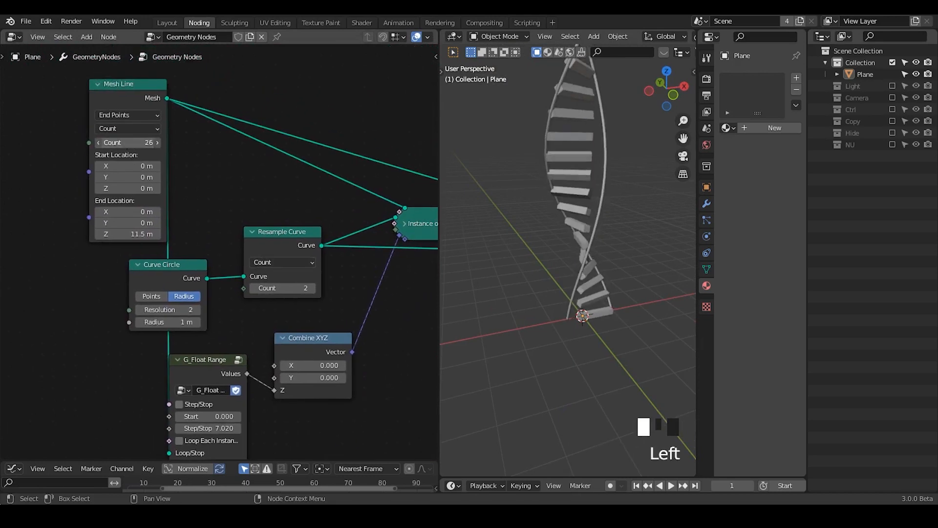
pyautogui.moveTo(530, 247); pyautogui.dragTo(578, 259, button='middle')
# - Add a Value node, feed it into the Scale input of Instance on Points, and set it to 0.620
pyautogui.moveTo(336, 282); pyautogui.dragTo(80, 128, button='middle')
pyautogui.moveTo(192, 176); pyautogui.dragTo(60, 68, button='middle')
pyautogui.moveTo(313, 228); pyautogui.dragTo(231, 216, button='middle')
pyautogui.hotkey('shift', 'a')
pyautogui.write('svalue')
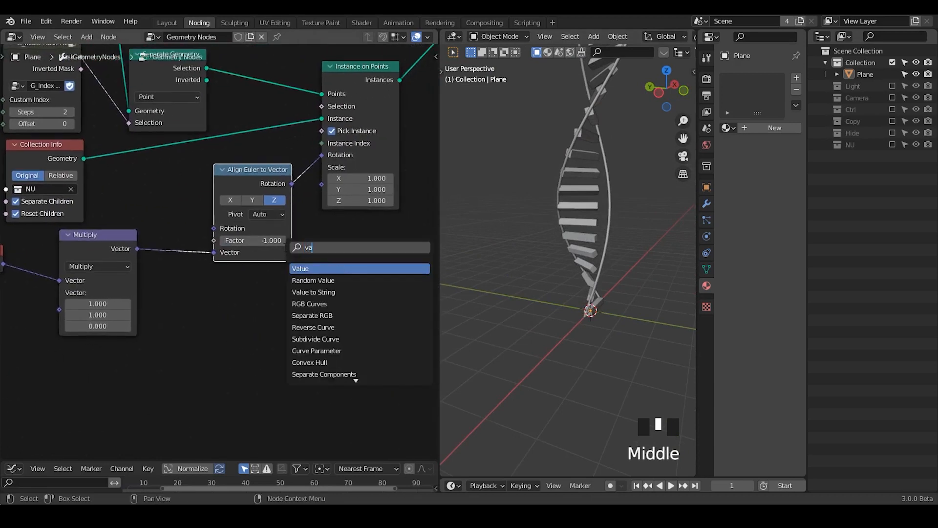
pyautogui.press('Return')
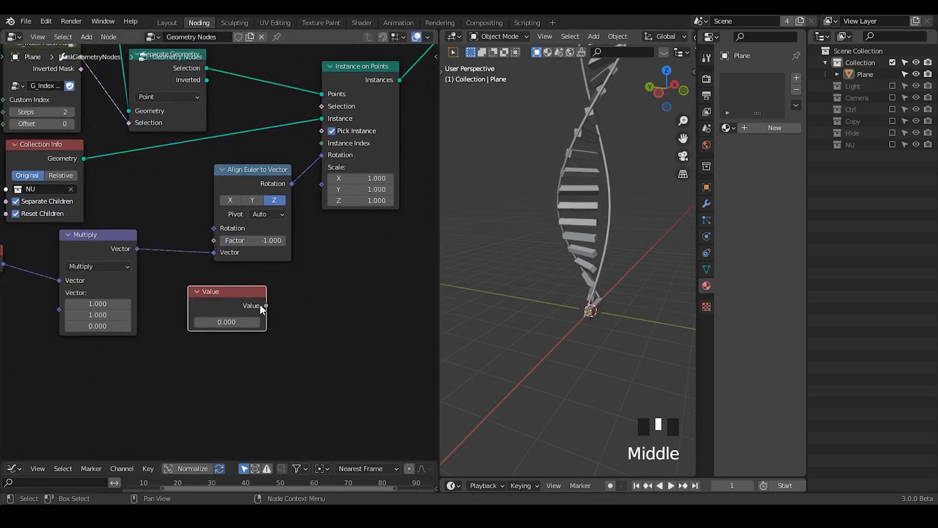
pyautogui.moveTo(318, 197); pyautogui.dragTo(321, 167)
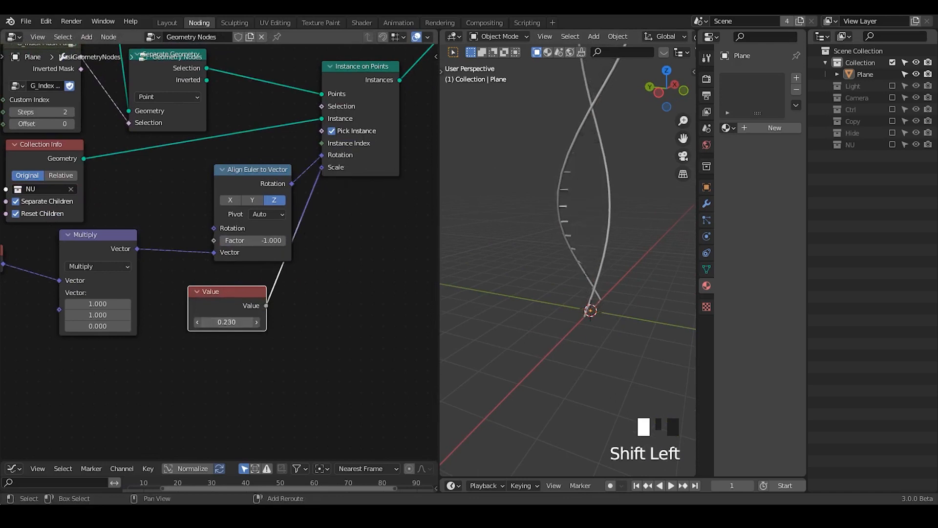
pyautogui.moveTo(226, 321)
pyautogui.keyDown('shift'); pyautogui.mouseDown()
pyautogui.moveTo(258, 322)
pyautogui.moveTo(234, 322)
pyautogui.mouseUp(); pyautogui.keyUp('shift')
pyautogui.moveTo(611, 215)
pyautogui.mouseDown(button='middle')
pyautogui.moveTo(500, 211)
pyautogui.moveTo(625, 221)
pyautogui.mouseUp(button='middle')
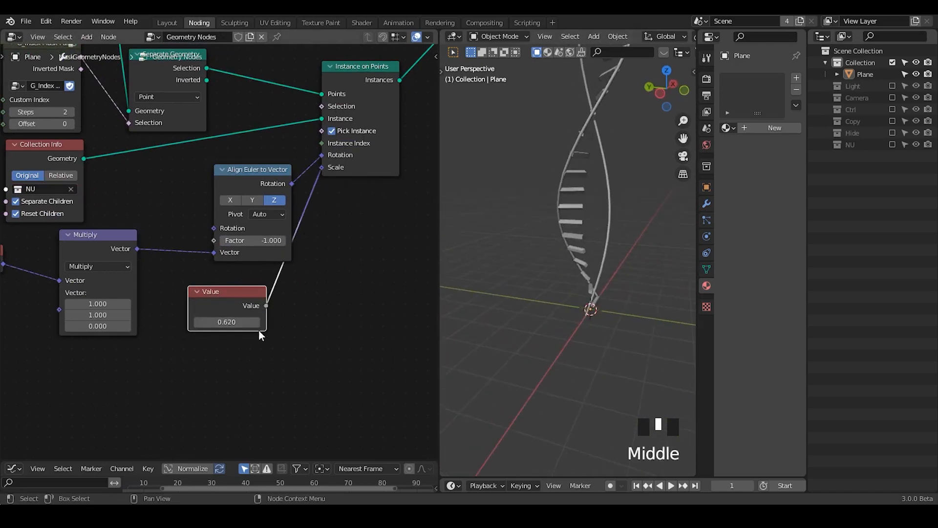
pyautogui.hotkey('shift', 'a')
pyautogui.click(303, 306)
pyautogui.write('vector m')
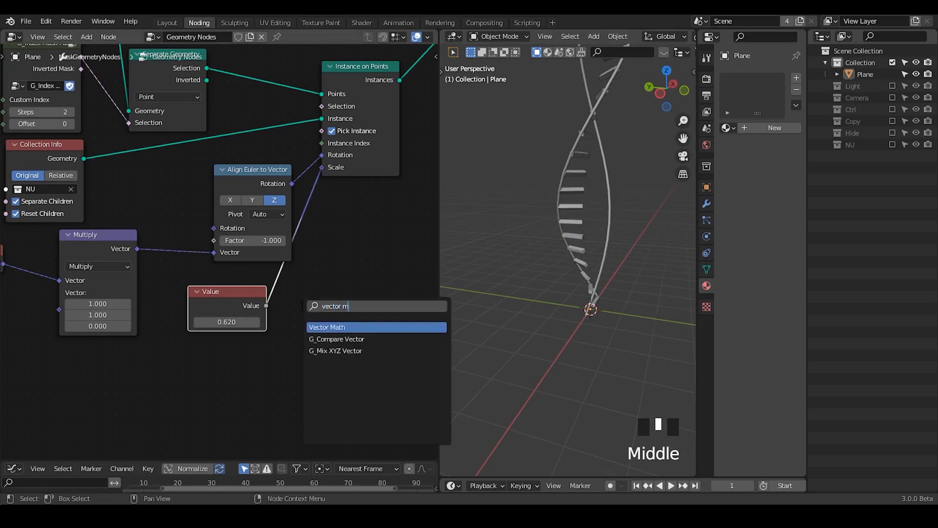
pyautogui.press('Return')
pyautogui.click(301, 305)
pyautogui.press('x')
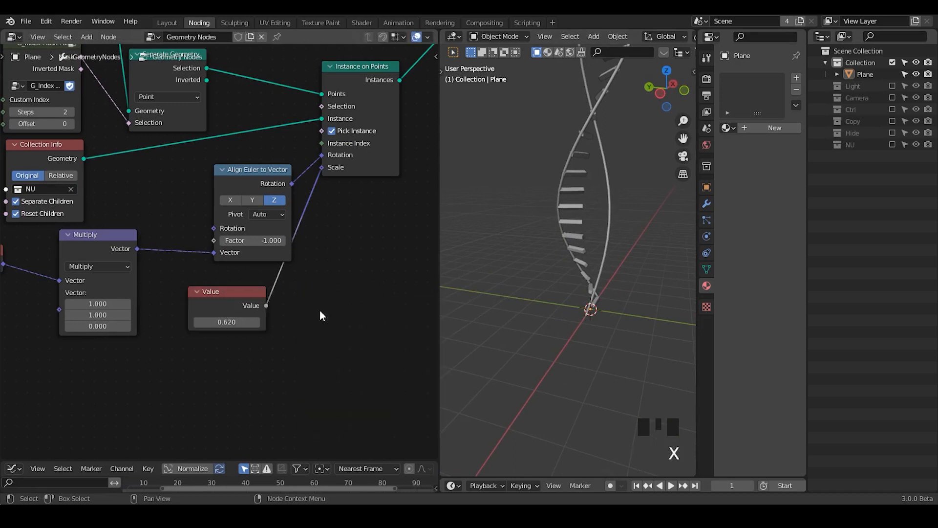
# - Make room beside Instance on Points and insert a Vector Math Add node between Value and the Scale input
pyautogui.moveTo(576, 264); pyautogui.dragTo(486, 256, button='middle')
pyautogui.moveTo(386, 246); pyautogui.dragTo(229, 273, button='middle')
pyautogui.moveTo(213, 115); pyautogui.dragTo(324, 112)
pyautogui.moveTo(195, 304); pyautogui.dragTo(263, 274, button='middle')
pyautogui.hotkey('shift', 'a')
pyautogui.write('vec')
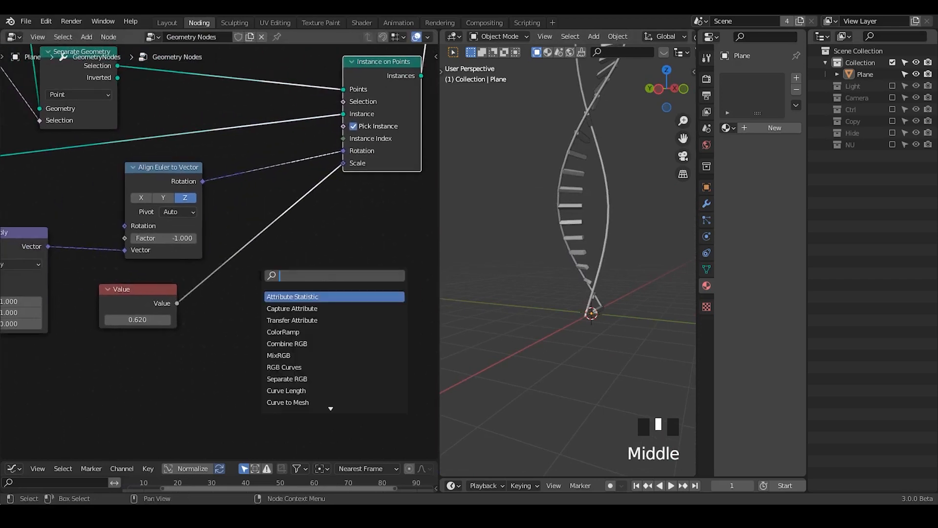
pyautogui.write(' add')
pyautogui.press('Return')
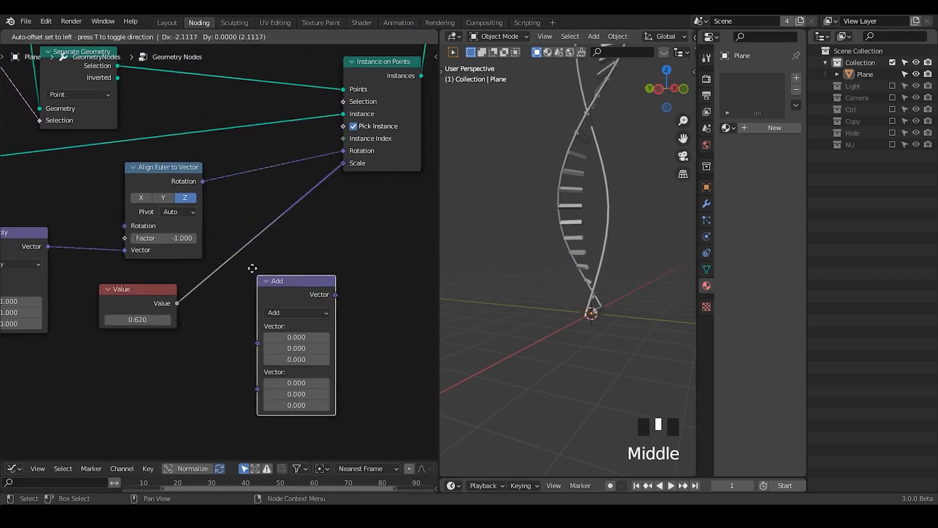
pyautogui.click(222, 248)
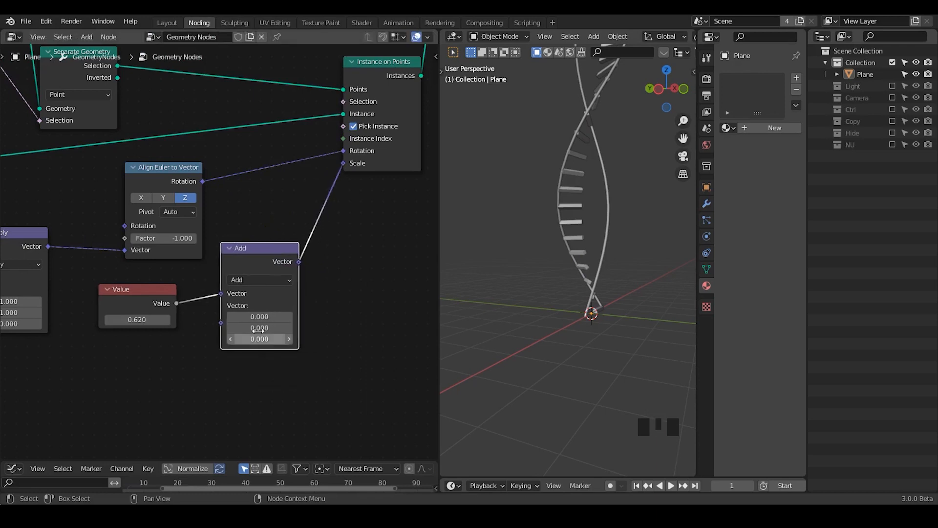
# - Set the X and Y components of the Add node's second vector to 0.340
pyautogui.moveTo(260, 316)
pyautogui.mouseDown()
pyautogui.moveTo(279, 317)
pyautogui.moveTo(268, 317)
pyautogui.mouseUp()
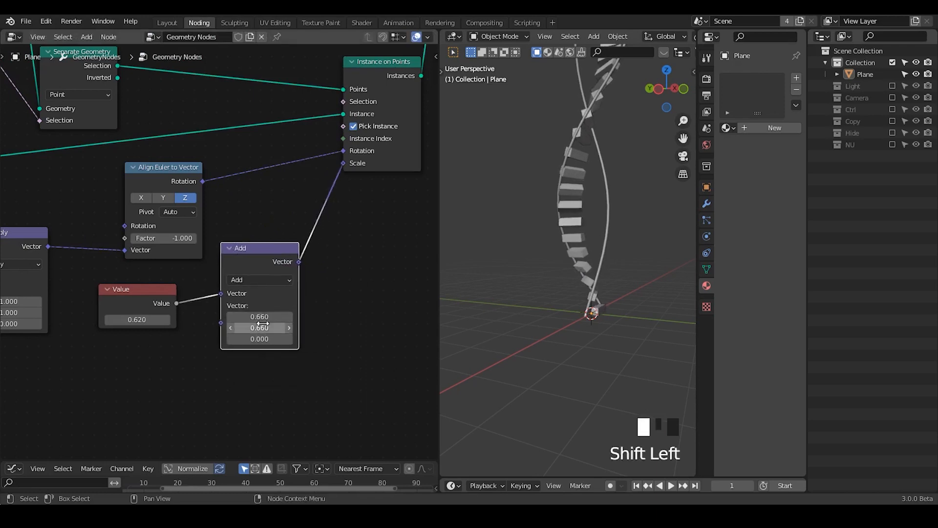
pyautogui.moveTo(643, 266); pyautogui.dragTo(508, 288, button='middle')
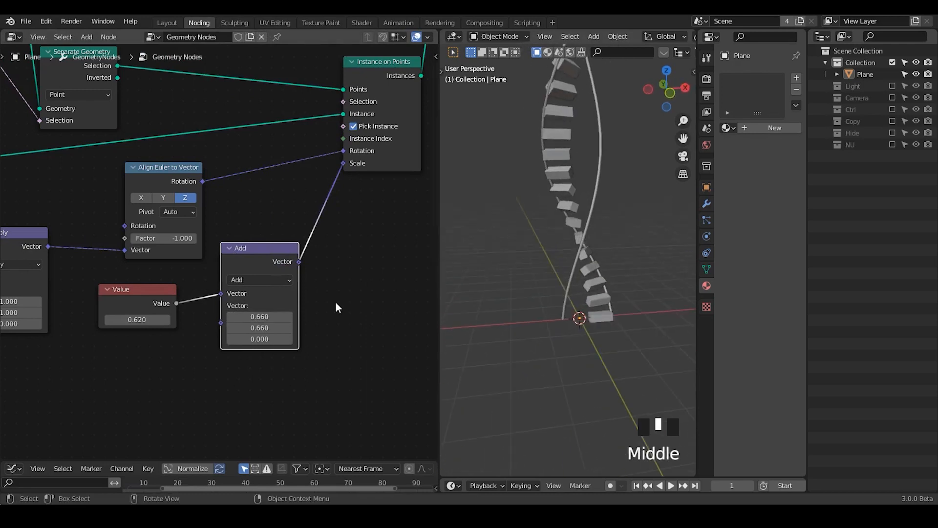
pyautogui.keyDown('shift'); pyautogui.moveTo(260, 317); pyautogui.dragTo(230, 317); pyautogui.keyUp('shift')
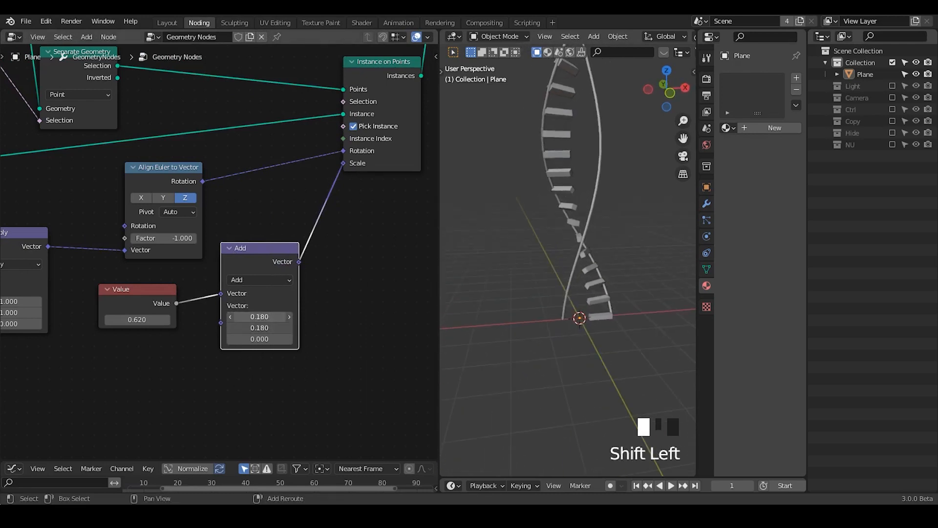
# - Switch the 3D viewport to Material Preview shading
pyautogui.moveTo(524, 243); pyautogui.dragTo(615, 224, button='middle')
pyautogui.scroll(-5, 635, 36)
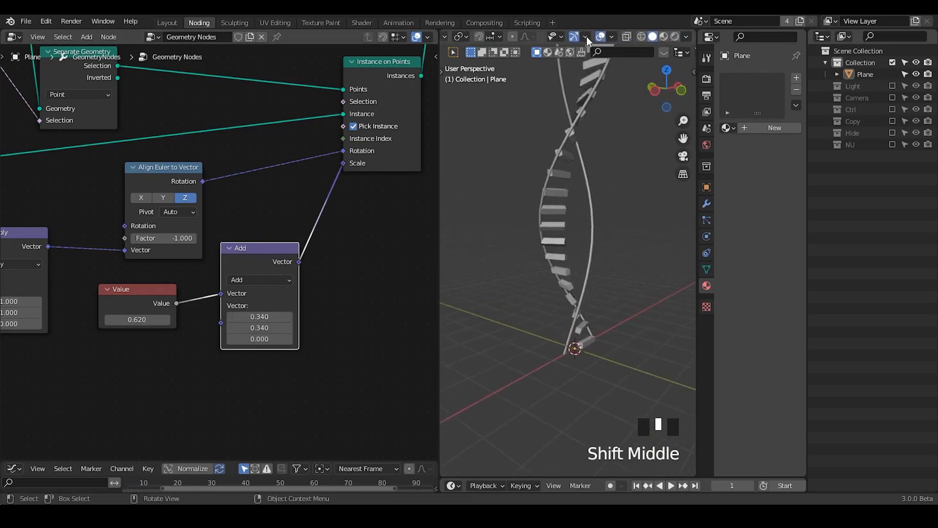
pyautogui.click(665, 37)
pyautogui.moveTo(610, 181)
pyautogui.mouseDown(button='middle')
pyautogui.moveTo(552, 192)
pyautogui.moveTo(617, 198)
pyautogui.mouseUp(button='middle')
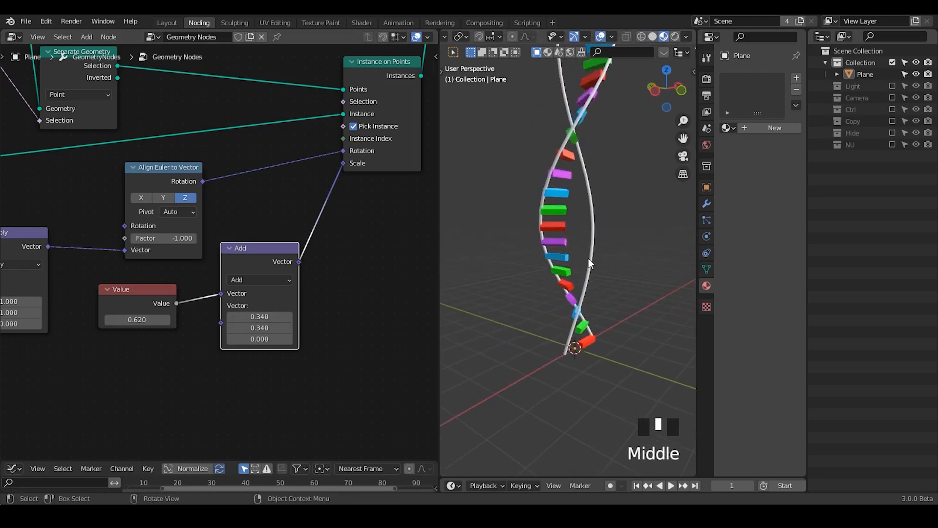
# - Duplicate Instance on Points and feed the copy's Points from Separate Geometry's Inverted output and its Instance from Collection Info
pyautogui.moveTo(186, 211); pyautogui.dragTo(191, 244, button='middle')
pyautogui.scroll(-1, 262, 230)
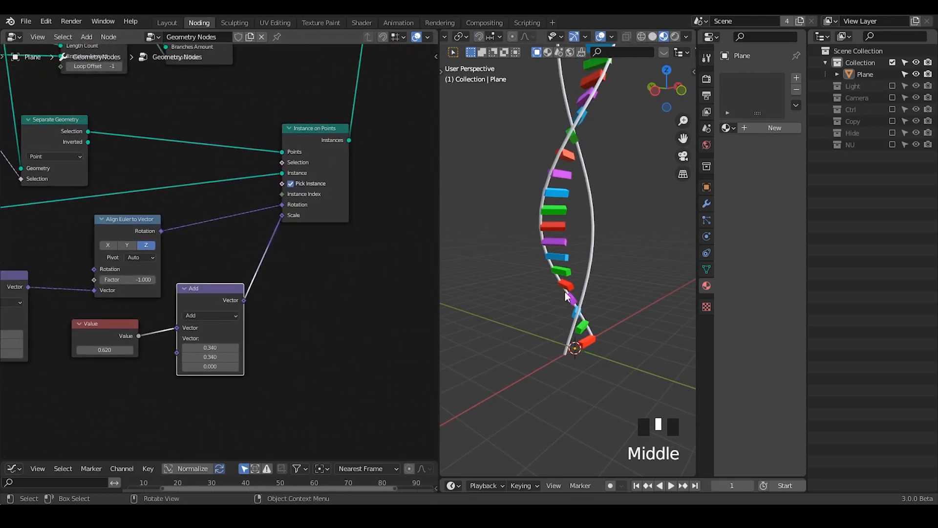
pyautogui.moveTo(346, 136); pyautogui.dragTo(370, 124)
pyautogui.hotkey('shift', 'd')
pyautogui.click(354, 245)
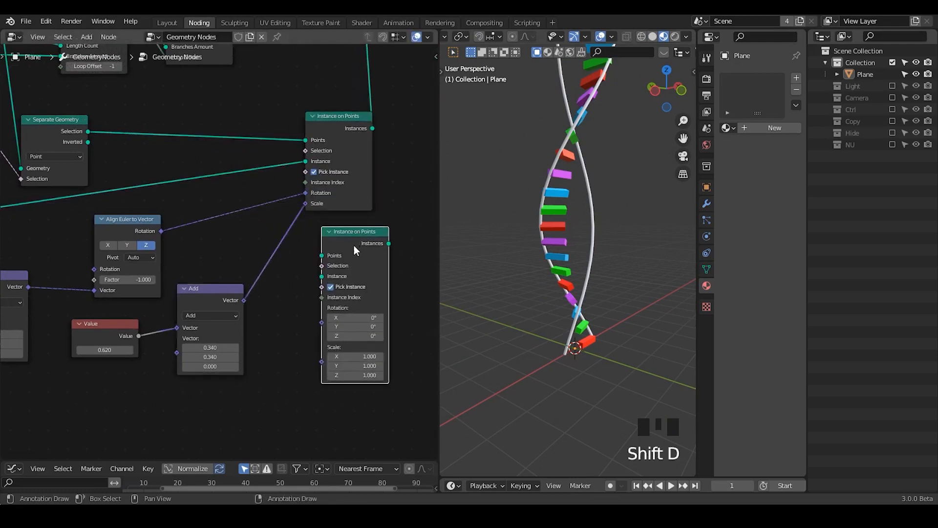
pyautogui.moveTo(87, 141); pyautogui.dragTo(321, 255)
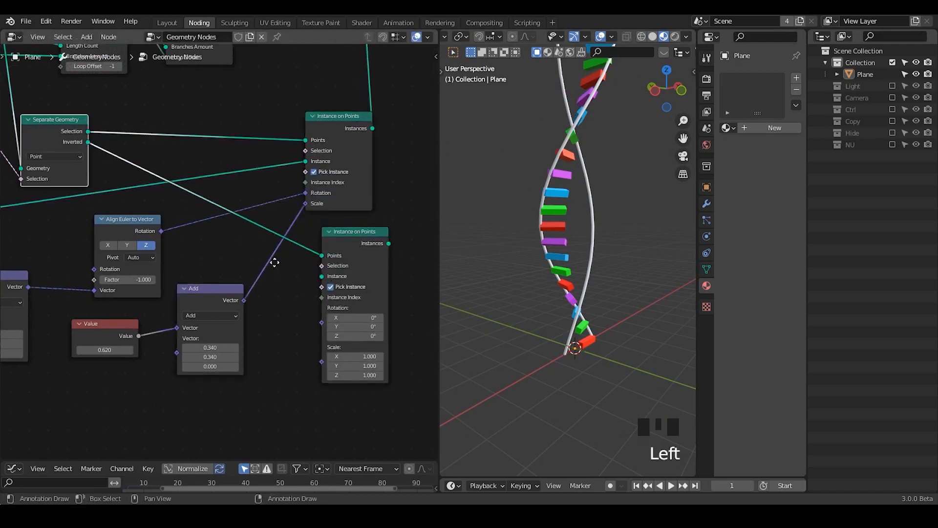
pyautogui.moveTo(272, 259); pyautogui.dragTo(321, 218, button='middle')
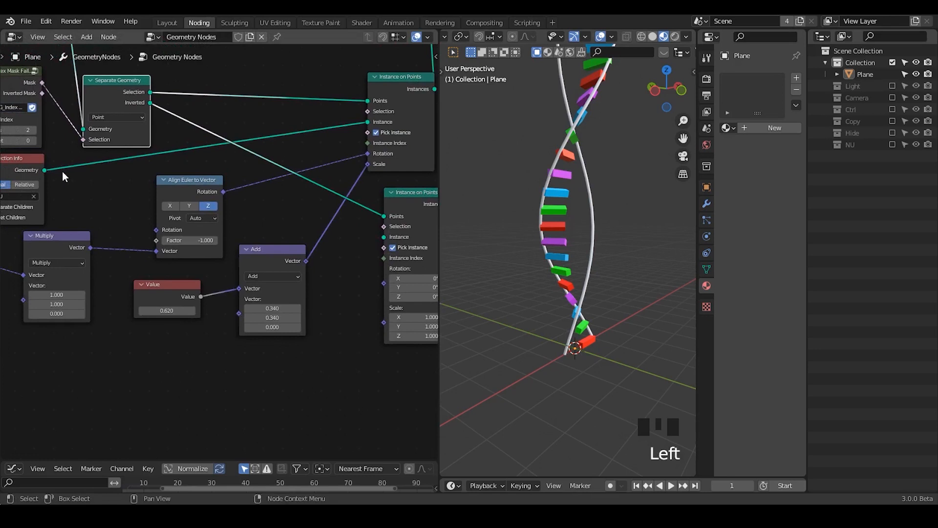
pyautogui.moveTo(45, 170); pyautogui.dragTo(384, 237)
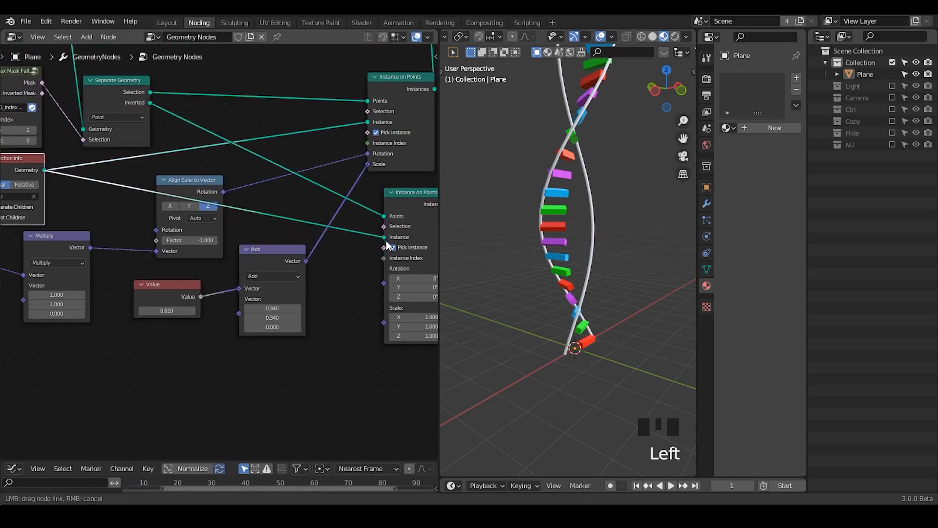
# - Move the Join Geometry and Group Output nodes aside and connect the duplicated Instance on Points output to Join Geometry
pyautogui.moveTo(384, 237); pyautogui.dragTo(177, 309, button='middle')
pyautogui.keyDown('ctrl'); pyautogui.moveTo(268, 186); pyautogui.dragTo(257, 204, button='middle'); pyautogui.keyUp('ctrl')
pyautogui.moveTo(355, 71); pyautogui.dragTo(206, 162)
pyautogui.press('g')
pyautogui.click(318, 168)
pyautogui.moveTo(192, 285); pyautogui.dragTo(277, 145)
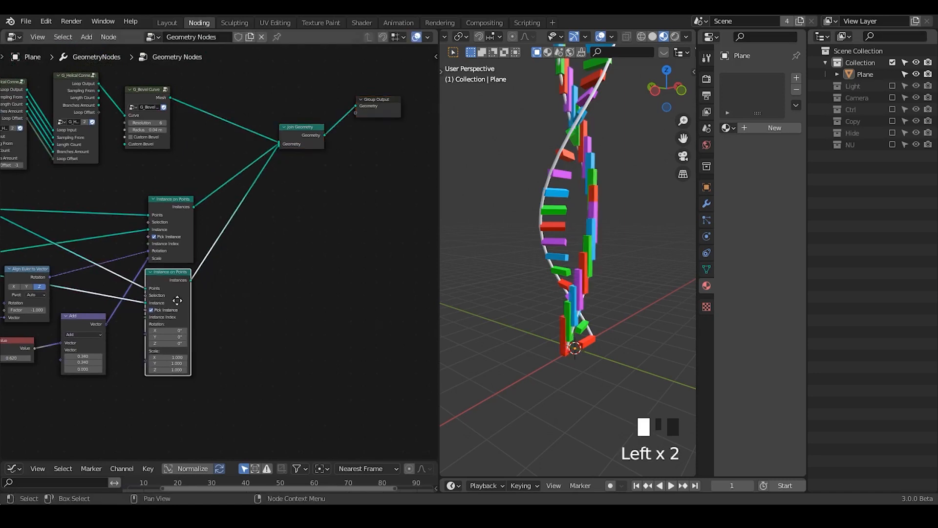
# - Feed the second Instance on Points node's Rotation from Align Euler to Vector and its Scale from the Add node
pyautogui.moveTo(183, 316); pyautogui.dragTo(305, 232, button='middle')
pyautogui.scroll(3, 305, 221)
pyautogui.moveTo(243, 246); pyautogui.dragTo(312, 260)
pyautogui.moveTo(611, 245); pyautogui.dragTo(619, 223, button='middle')
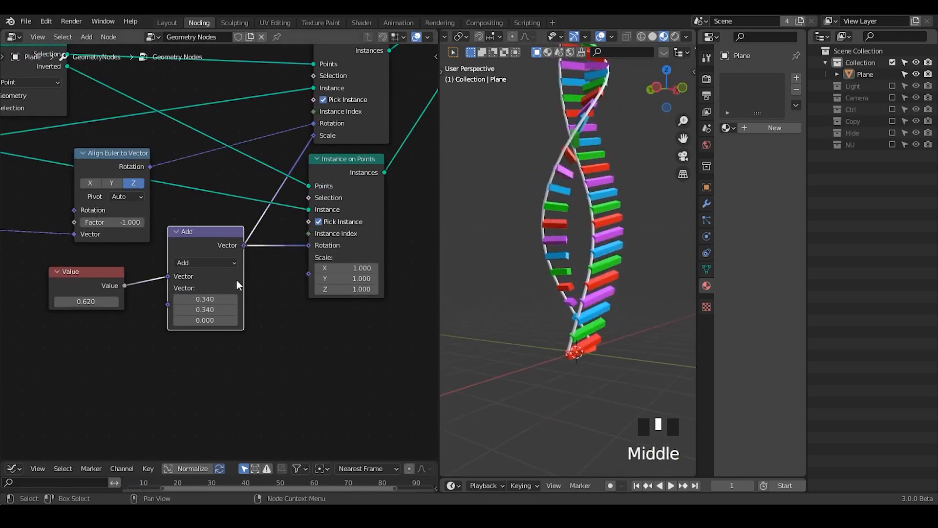
pyautogui.moveTo(237, 280); pyautogui.dragTo(273, 267, button='middle')
pyautogui.moveTo(187, 154); pyautogui.dragTo(345, 233)
pyautogui.moveTo(281, 232); pyautogui.dragTo(345, 261)
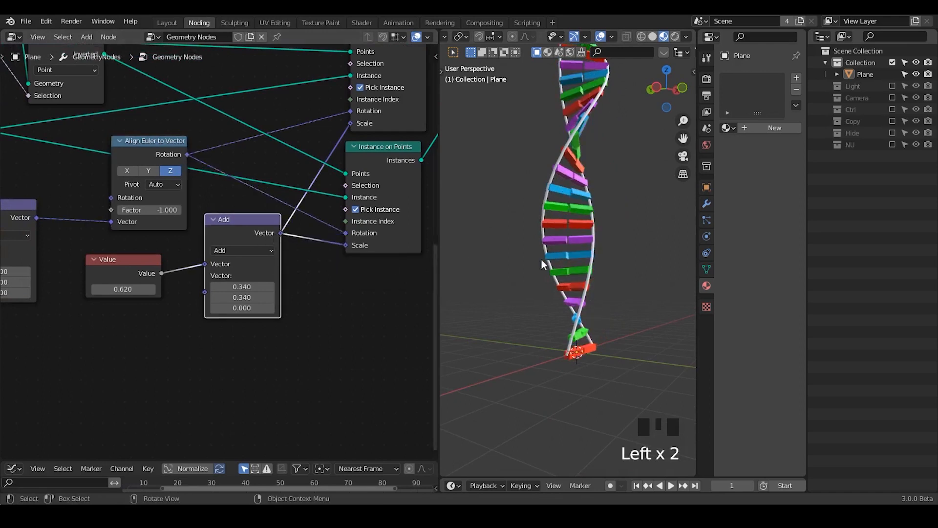
pyautogui.moveTo(541, 260)
pyautogui.mouseDown(button='middle')
pyautogui.moveTo(519, 248)
pyautogui.moveTo(509, 267)
pyautogui.moveTo(480, 272)
pyautogui.moveTo(553, 274)
pyautogui.mouseUp(button='middle')
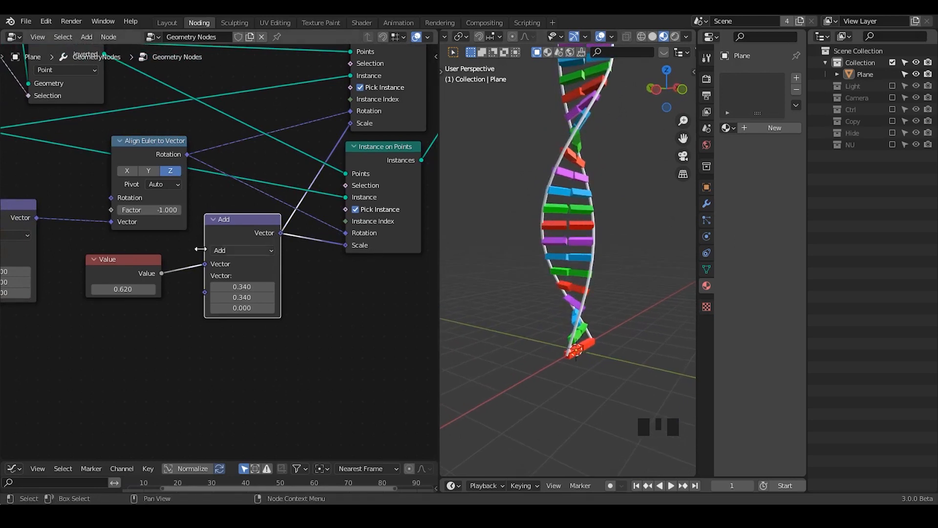
# - Collapse the Align Euler to Vector node
pyautogui.moveTo(218, 247); pyautogui.dragTo(352, 275, button='middle')
pyautogui.scroll(-1, 259, 234)
pyautogui.moveTo(266, 244); pyautogui.dragTo(194, 234, button='middle')
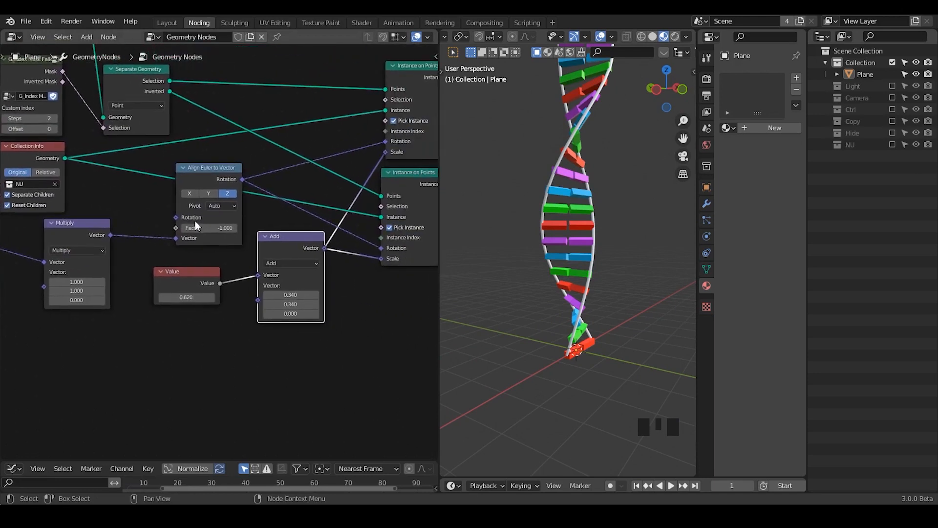
pyautogui.click(182, 168)
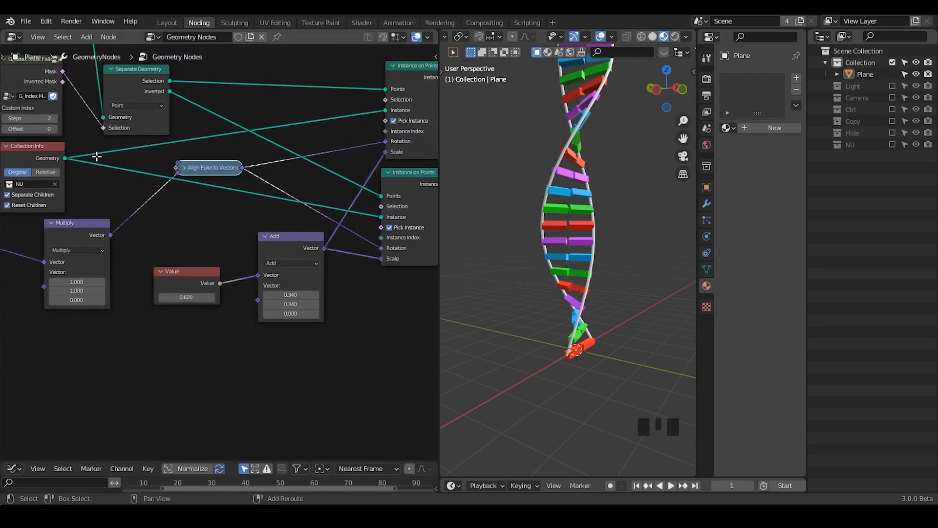
# - Add a reroute point on the two Collection Info links and place it closer to the Instance on Points nodes
pyautogui.keyDown('shift'); pyautogui.moveTo(97, 157); pyautogui.dragTo(97, 177, button='right'); pyautogui.keyUp('shift')
pyautogui.press('g')
pyautogui.click(351, 183)
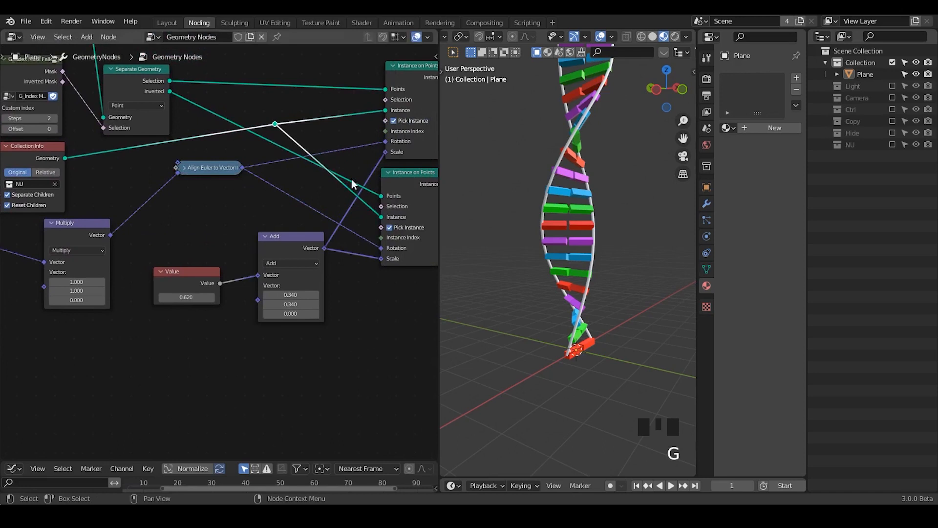
pyautogui.moveTo(336, 211); pyautogui.dragTo(296, 202, button='middle')
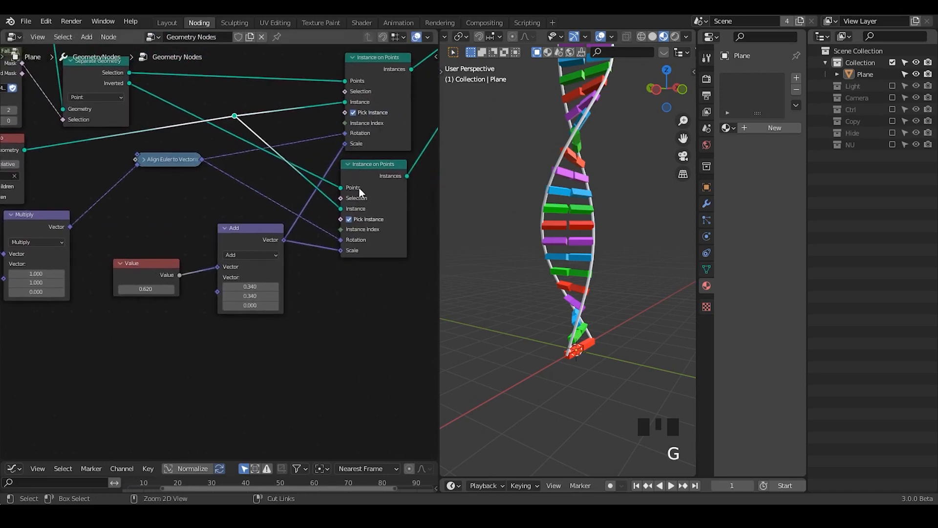
pyautogui.keyDown('ctrl'); pyautogui.moveTo(359, 188); pyautogui.dragTo(358, 175, button='middle'); pyautogui.keyUp('ctrl')
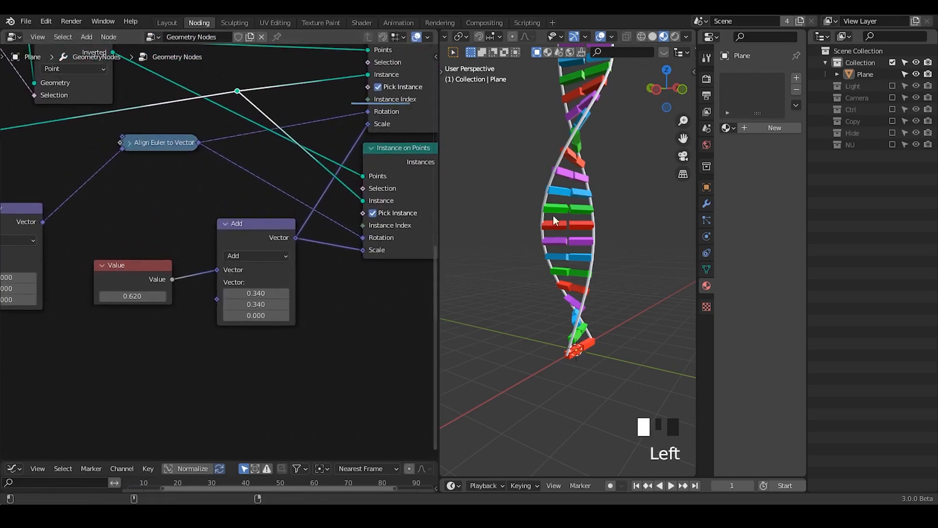
pyautogui.press('d')
pyautogui.press('d')
pyautogui.press('d')
pyautogui.press('d')
pyautogui.press('d')
pyautogui.press('d')
pyautogui.press('d')
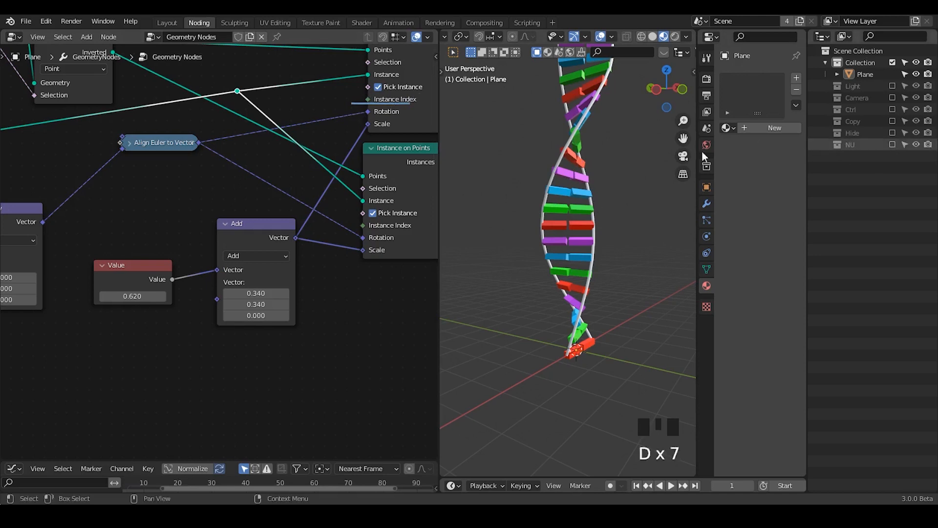
pyautogui.moveTo(386, 107); pyautogui.dragTo(398, 105, button='right')
# - Collapse the Add, Value and Multiply nodes and arrange them compactly around the Align Euler to Vector node
pyautogui.click(225, 224)
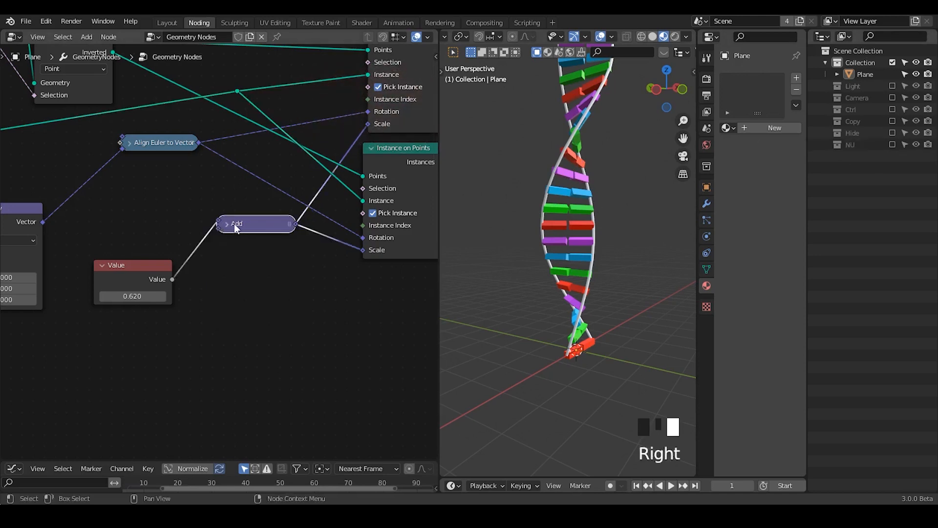
pyautogui.moveTo(234, 227); pyautogui.dragTo(217, 213)
pyautogui.click(103, 266)
pyautogui.moveTo(122, 267); pyautogui.dragTo(120, 216)
pyautogui.moveTo(88, 274); pyautogui.dragTo(153, 278, button='middle')
pyautogui.moveTo(234, 148); pyautogui.dragTo(235, 184)
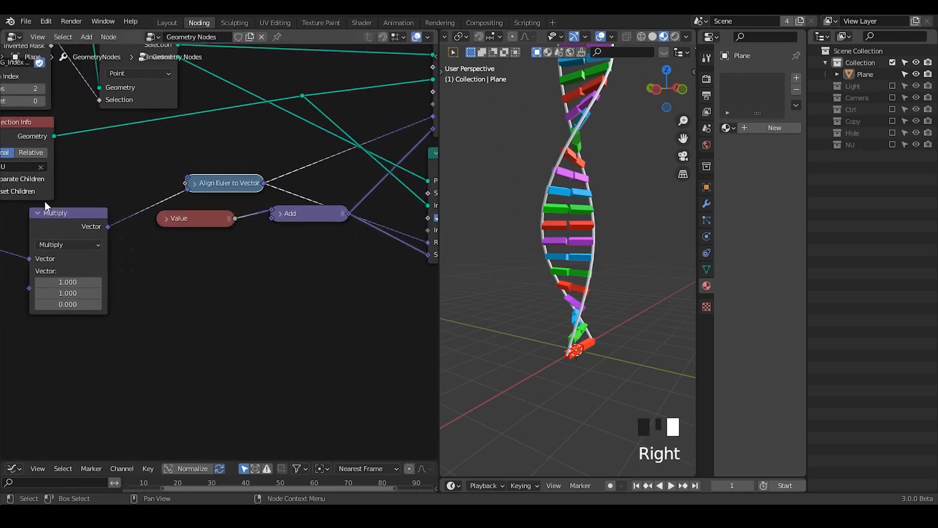
pyautogui.click(39, 218)
pyautogui.press('h')
pyautogui.moveTo(250, 250); pyautogui.dragTo(167, 261, button='middle')
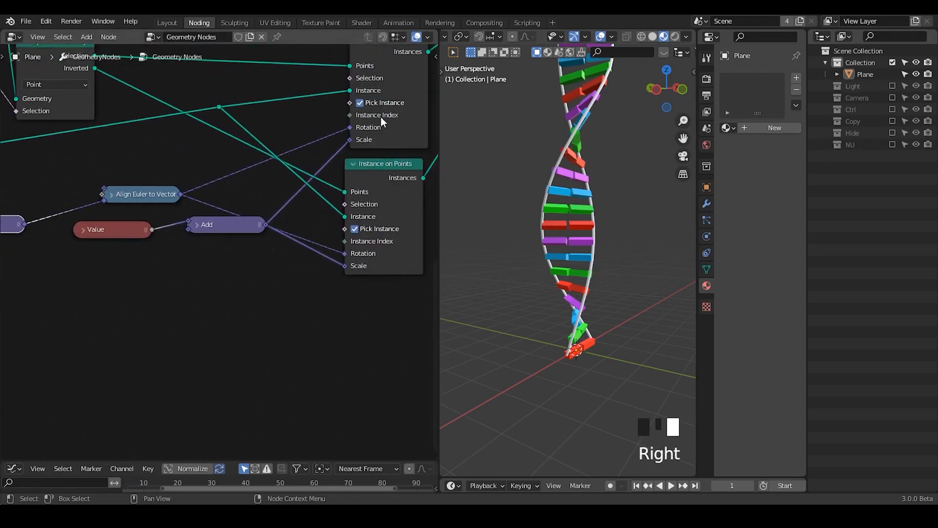
# - Add a Random Value node below the Add node, with type Integer and Max 3
pyautogui.moveTo(257, 213); pyautogui.dragTo(316, 216, button='middle')
pyautogui.hotkey('shift', 'a')
pyautogui.write('random')
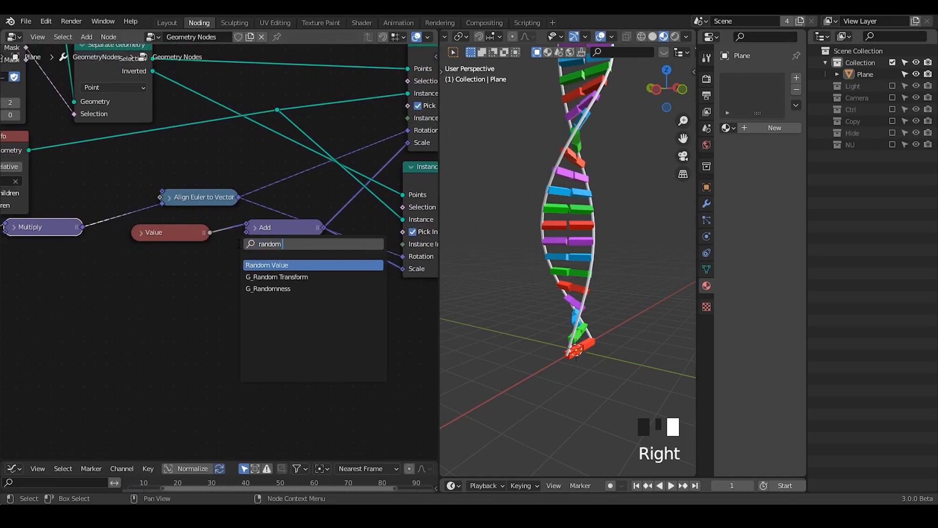
pyautogui.press('Return')
pyautogui.click(207, 294)
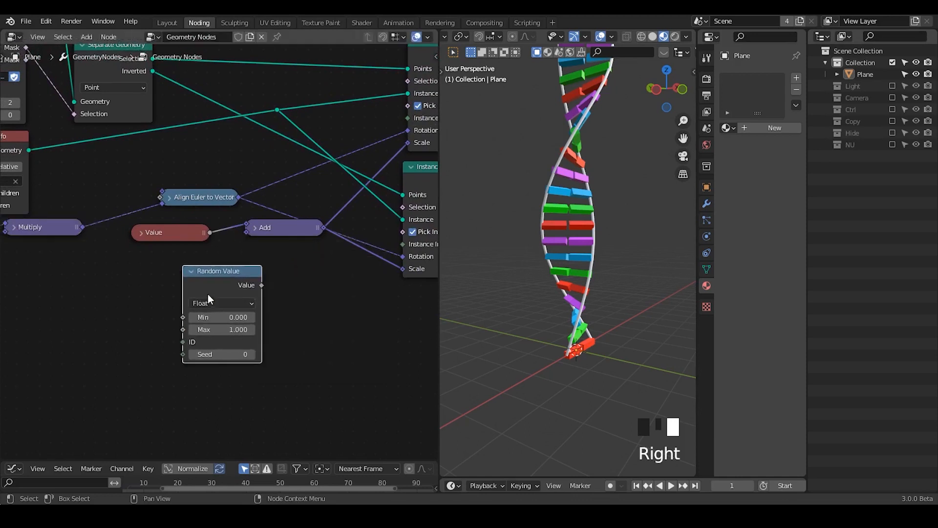
pyautogui.click(216, 303)
pyautogui.click(224, 327)
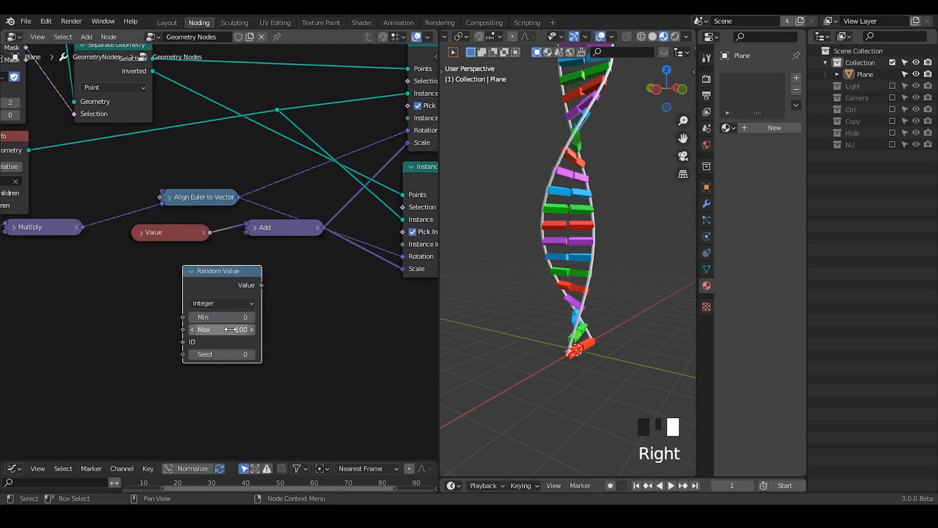
pyautogui.moveTo(251, 347); pyautogui.dragTo(283, 343, button='right')
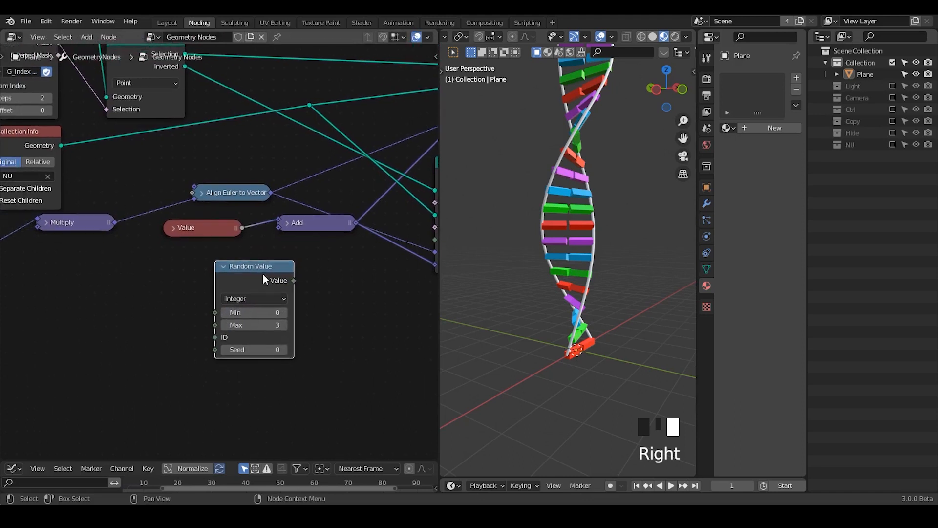
# - Enable the NU collection briefly to check which objects it holds, and exclude it again
pyautogui.moveTo(272, 293); pyautogui.dragTo(240, 282, button='middle')
pyautogui.click(893, 146)
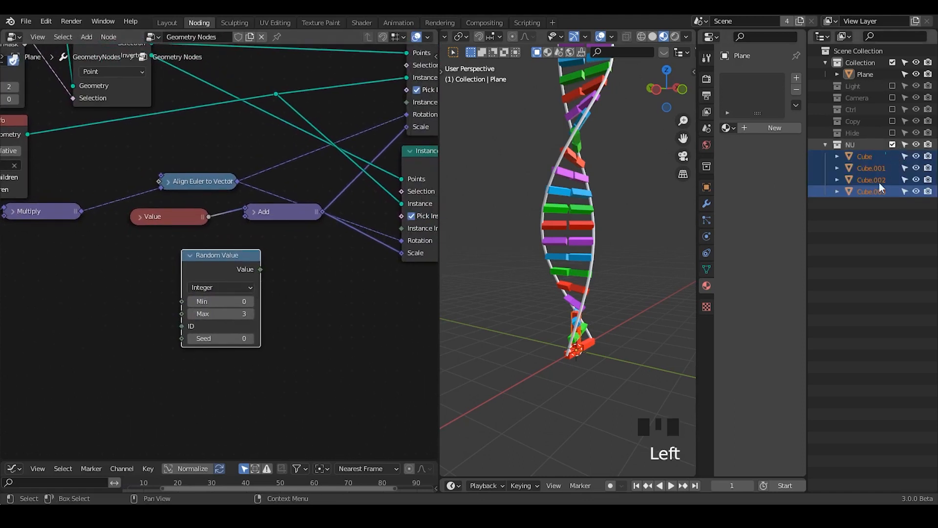
pyautogui.click(892, 145)
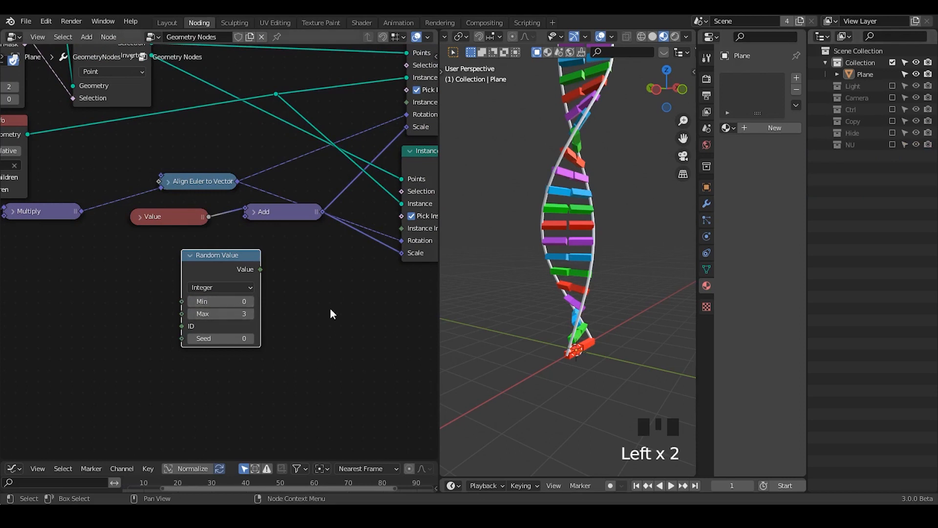
# - Connect the Random Value output to the first Instance on Points node's Instance Index and inspect the rungs
pyautogui.moveTo(330, 314); pyautogui.dragTo(288, 348, button='middle')
pyautogui.moveTo(219, 305); pyautogui.dragTo(366, 138)
pyautogui.moveTo(593, 255); pyautogui.dragTo(582, 318, button='middle')
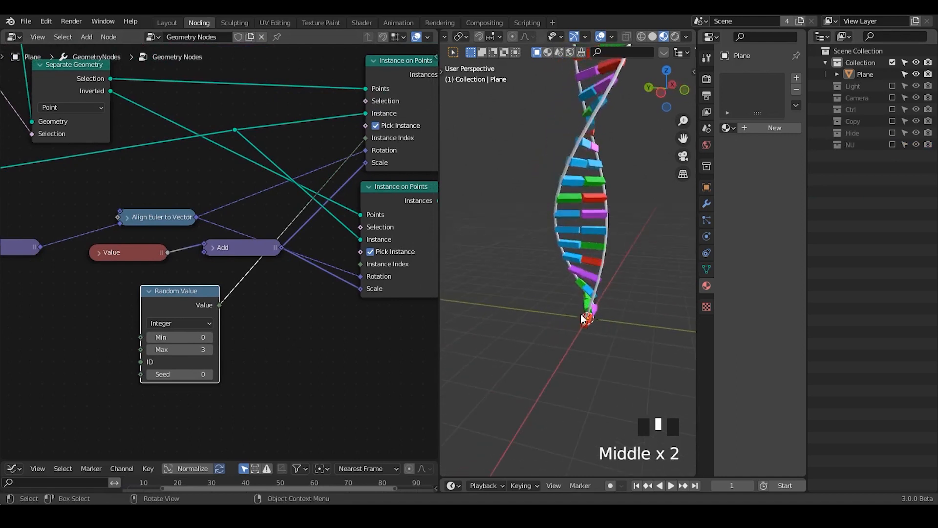
pyautogui.moveTo(602, 192); pyautogui.dragTo(567, 210, button='middle')
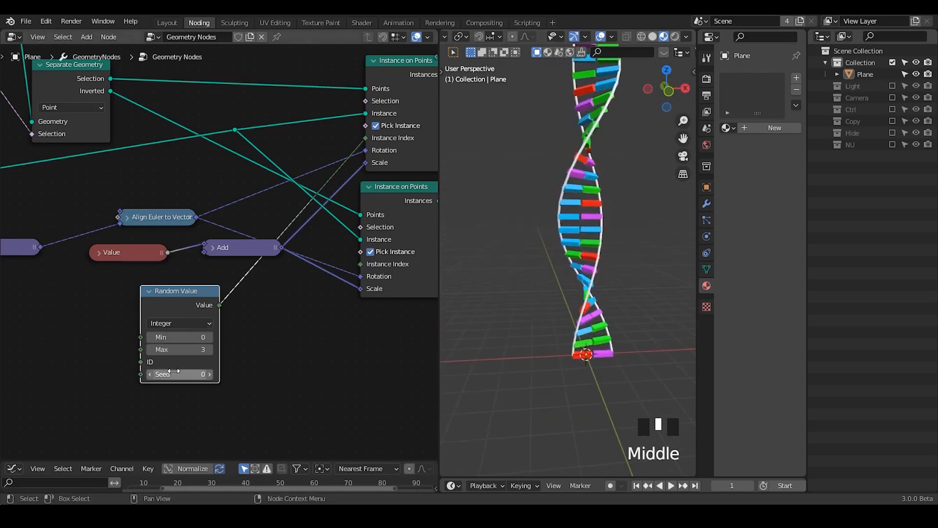
# - Try different seeds on the Random Value node and set the Seed to 136
pyautogui.moveTo(174, 372); pyautogui.dragTo(227, 371)
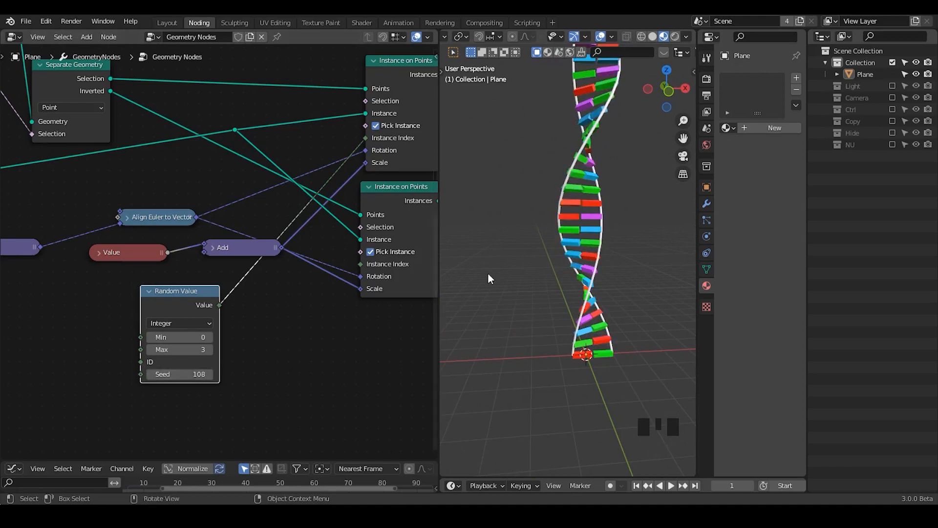
pyautogui.moveTo(487, 273); pyautogui.dragTo(526, 257, button='middle')
pyautogui.moveTo(164, 372); pyautogui.dragTo(305, 372)
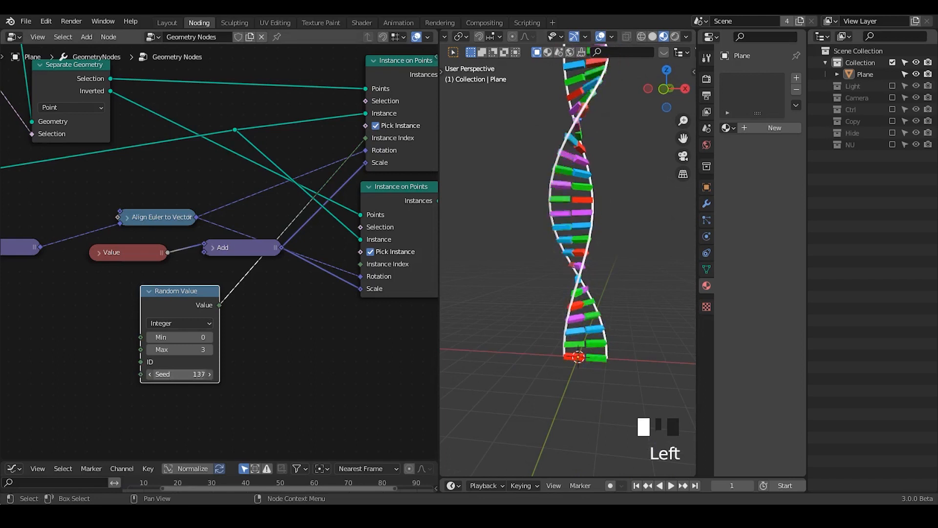
pyautogui.moveTo(180, 374); pyautogui.dragTo(182, 373)
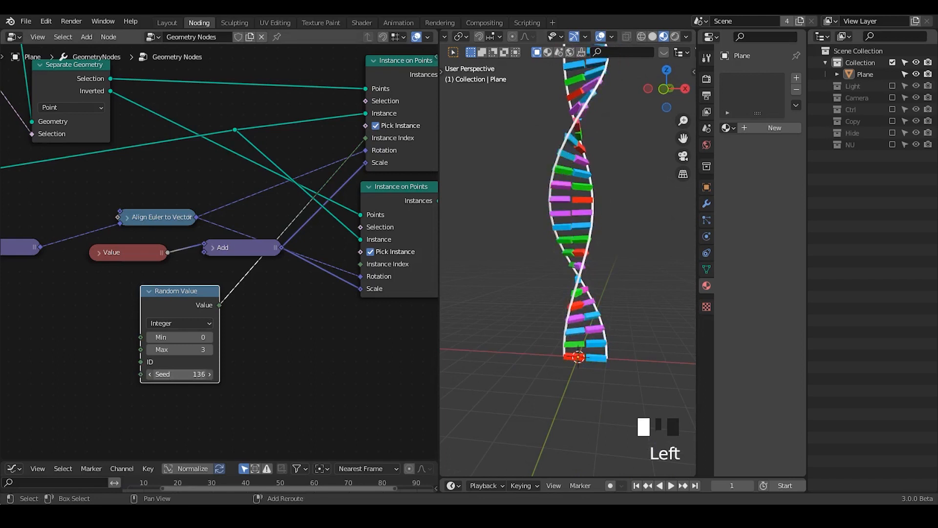
pyautogui.moveTo(573, 253); pyautogui.dragTo(582, 295, button='middle')
# - Move the Random Value node and the second Instance on Points node farther apart to make room between them
pyautogui.moveTo(247, 327); pyautogui.dragTo(299, 264, button='middle')
pyautogui.moveTo(218, 230); pyautogui.dragTo(36, 269)
pyautogui.moveTo(195, 310); pyautogui.dragTo(119, 330, button='middle')
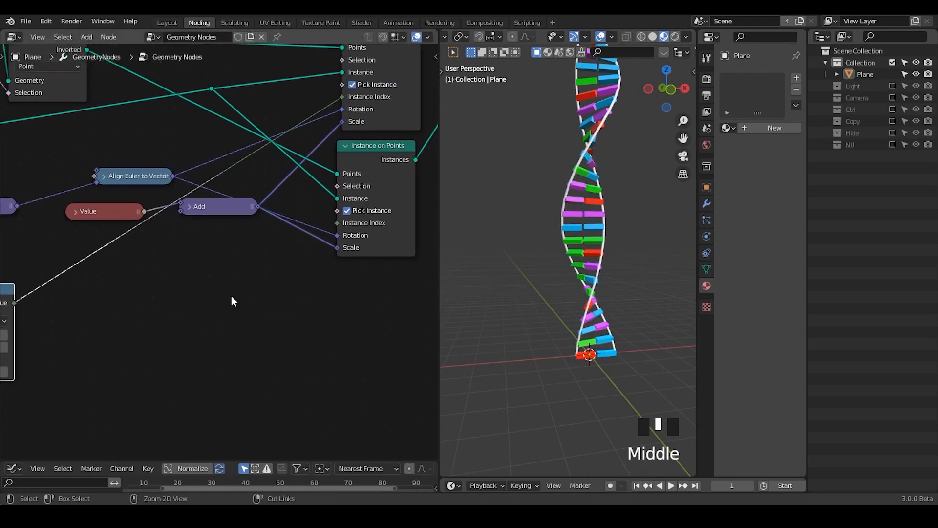
pyautogui.scroll(-1, 231, 293)
pyautogui.click(343, 172)
pyautogui.moveTo(344, 174); pyautogui.dragTo(363, 230)
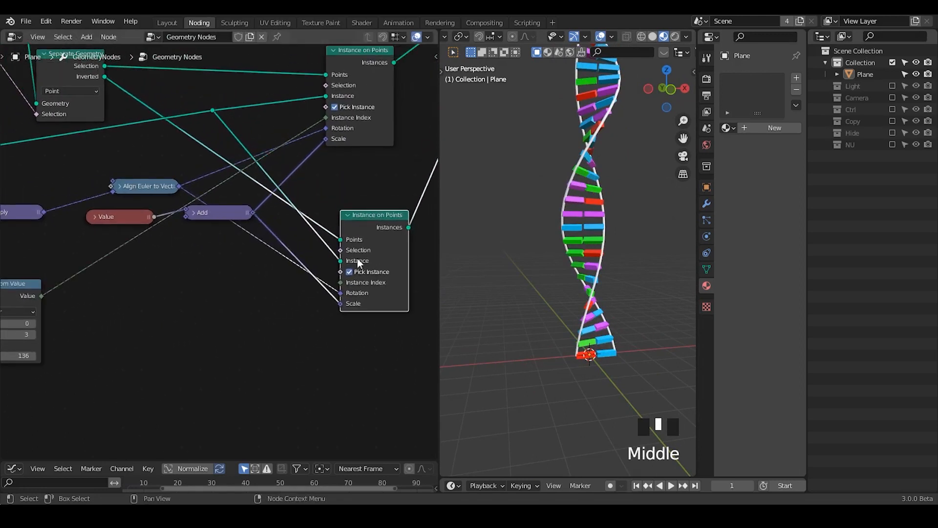
pyautogui.moveTo(293, 311); pyautogui.dragTo(309, 278, button='middle')
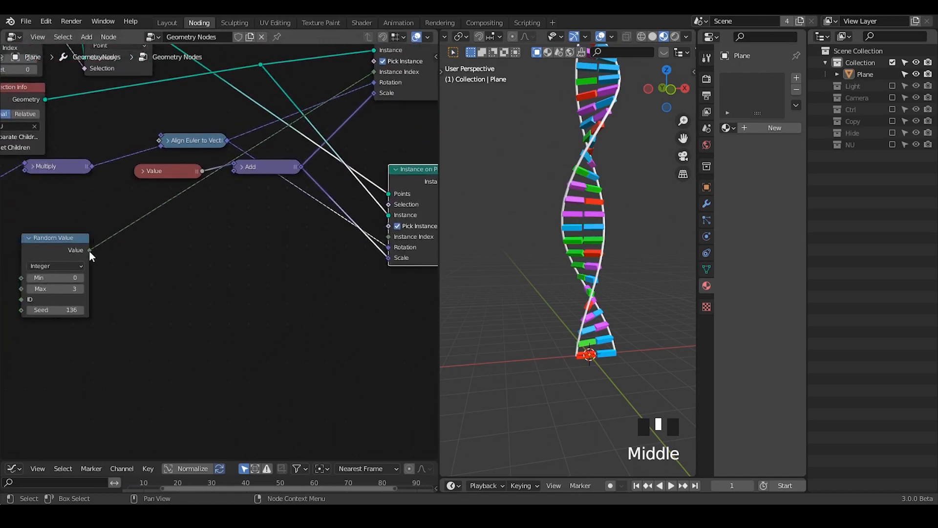
pyautogui.moveTo(24, 230); pyautogui.dragTo(18, 332)
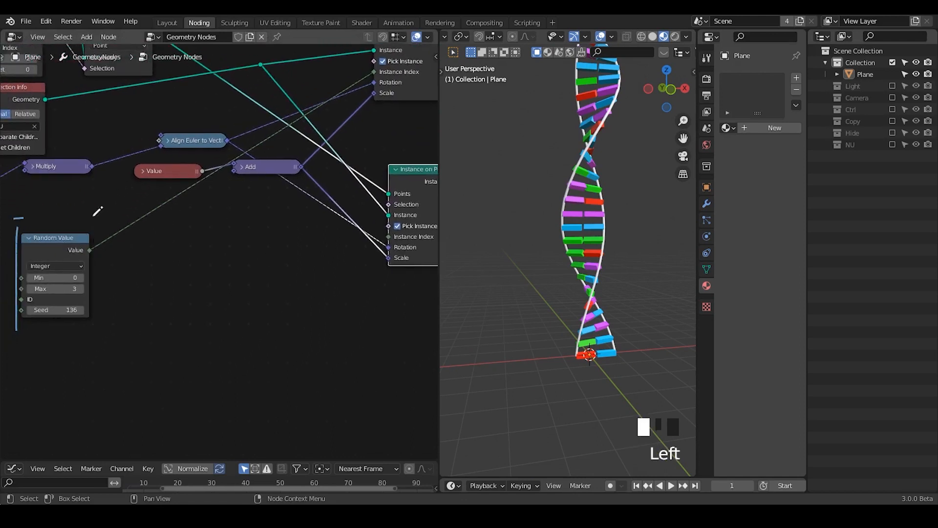
pyautogui.moveTo(123, 218)
pyautogui.mouseDown(button='right')
pyautogui.moveTo(51, 230)
pyautogui.moveTo(46, 341)
pyautogui.moveTo(88, 347)
pyautogui.mouseUp(button='right')
pyautogui.keyDown('ctrl'); pyautogui.moveTo(268, 295); pyautogui.dragTo(286, 265, button='middle'); pyautogui.keyUp('ctrl')
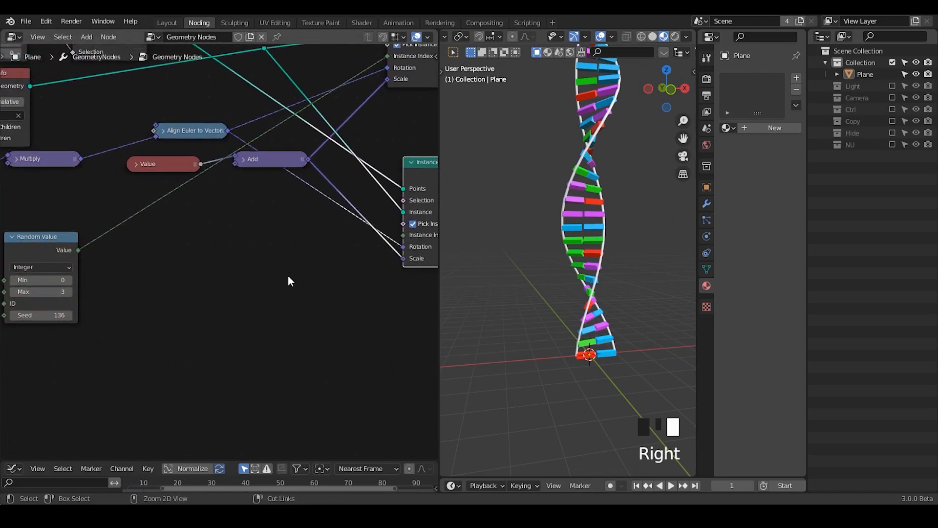
# - Add a Switch node between the Random Value node and the second Instance on Points node
pyautogui.hotkey('shift', 'a')
pyautogui.click(288, 275)
pyautogui.write('swit')
pyautogui.press('Return')
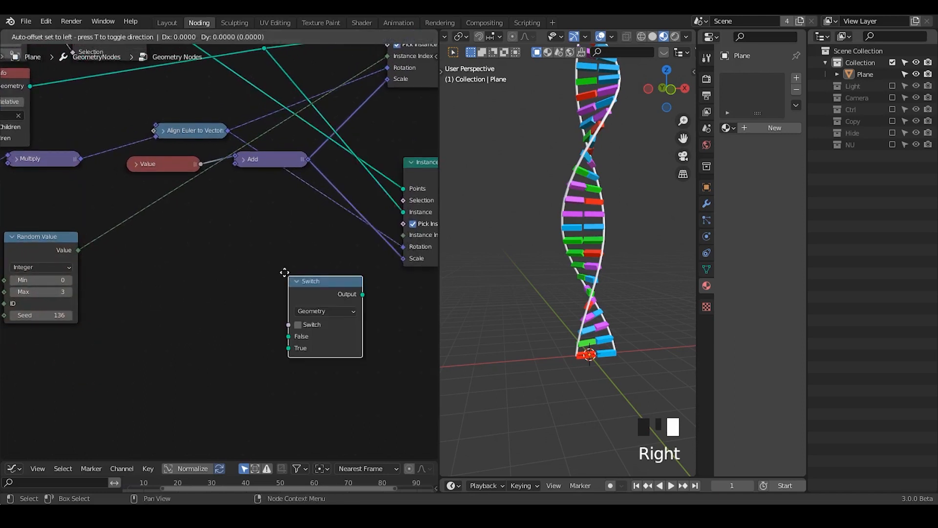
pyautogui.click(255, 227)
pyautogui.moveTo(282, 241); pyautogui.dragTo(318, 195, button='middle')
pyautogui.moveTo(320, 194); pyautogui.dragTo(305, 191)
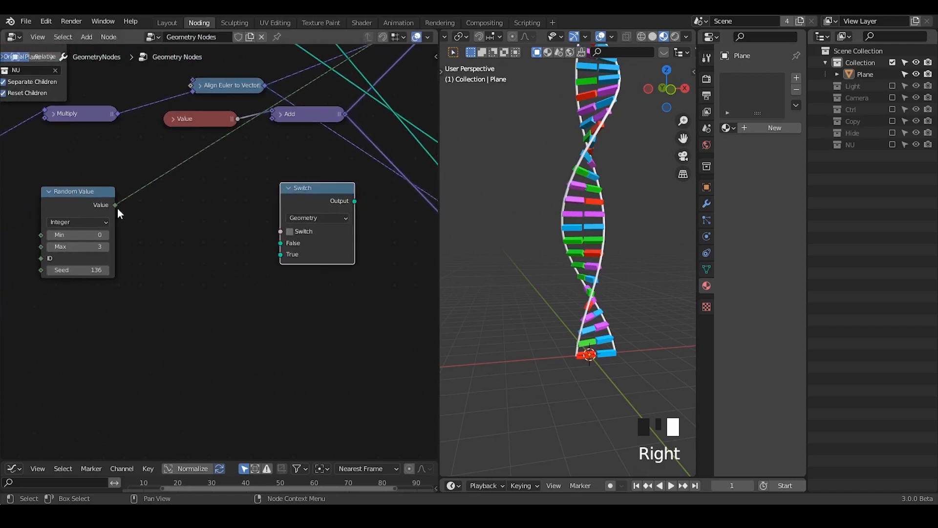
# - Try feeding the Random Value output into the Switch input, cut the link and delete the Switch node
pyautogui.moveTo(116, 205); pyautogui.dragTo(280, 231)
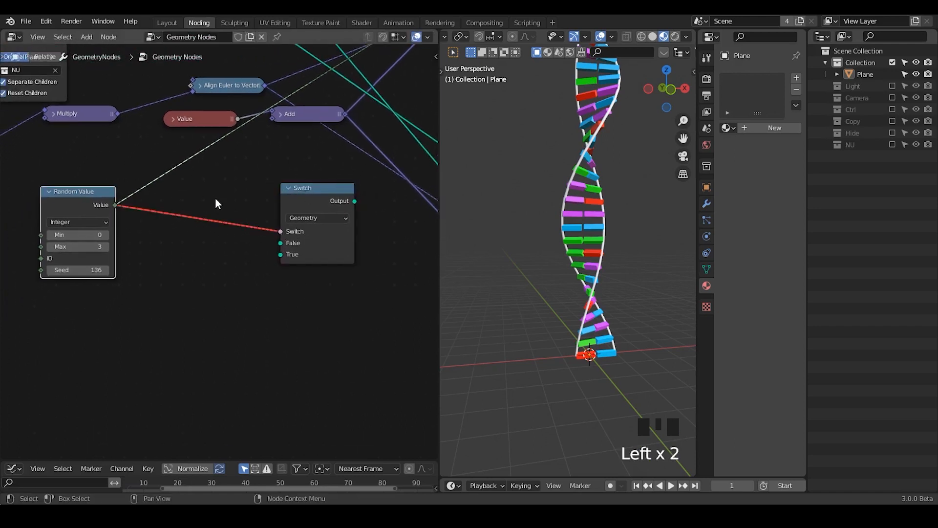
pyautogui.keyDown('ctrl'); pyautogui.moveTo(206, 190); pyautogui.dragTo(210, 251, button='right'); pyautogui.keyUp('ctrl')
pyautogui.click(308, 201)
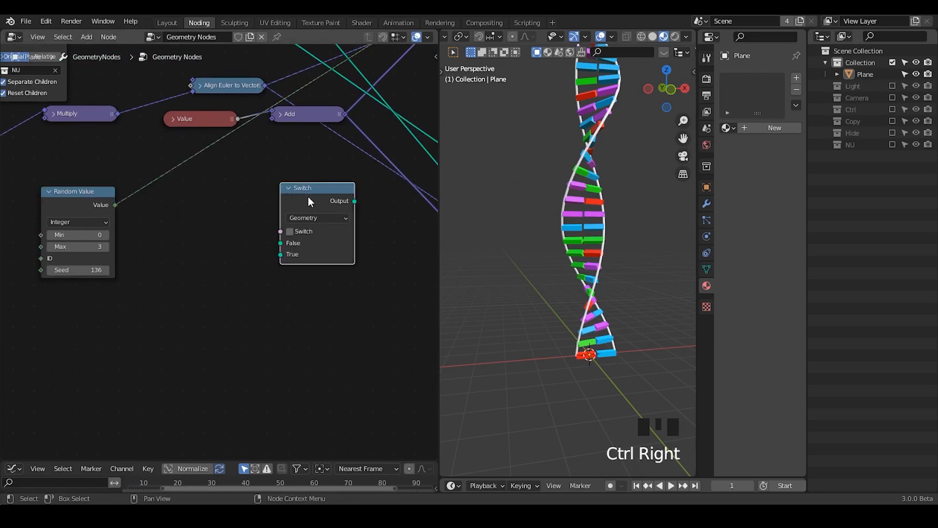
pyautogui.moveTo(237, 226); pyautogui.dragTo(281, 230)
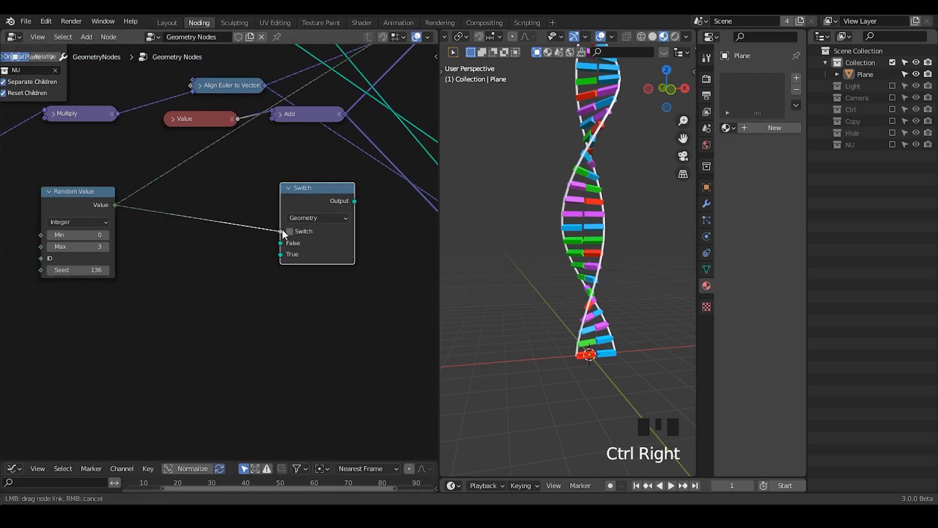
pyautogui.keyDown('ctrl'); pyautogui.moveTo(182, 193); pyautogui.dragTo(197, 258, button='right'); pyautogui.keyUp('ctrl')
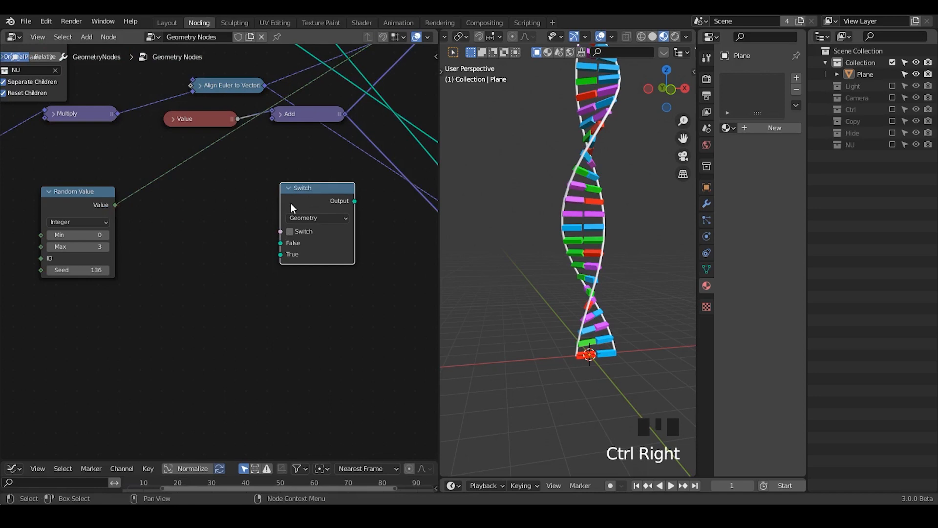
pyautogui.moveTo(280, 230)
pyautogui.mouseDown()
pyautogui.moveTo(189, 225)
pyautogui.moveTo(276, 218)
pyautogui.mouseUp()
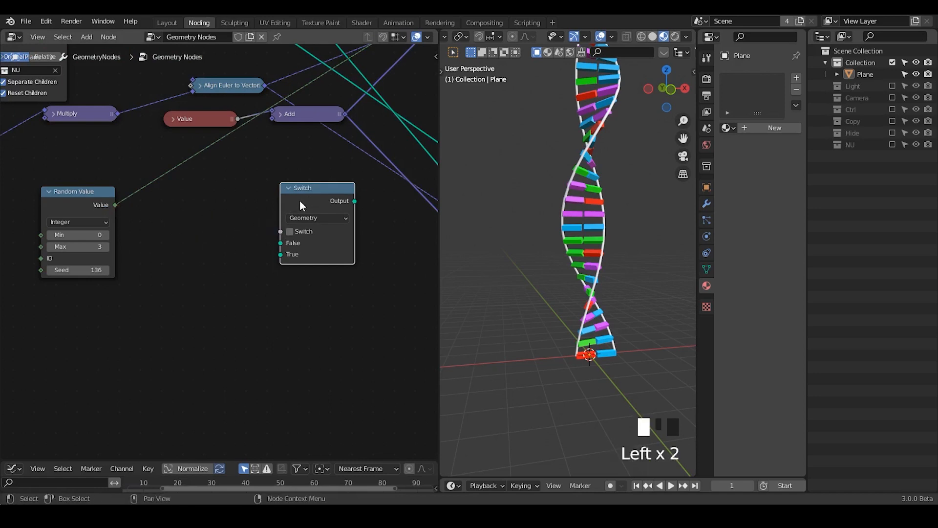
pyautogui.press('x')
# - Add a G_Mix Float group node and place it between the Random Value and second Instance on Points nodes
pyautogui.hotkey('shift', 'a')
pyautogui.write('mix')
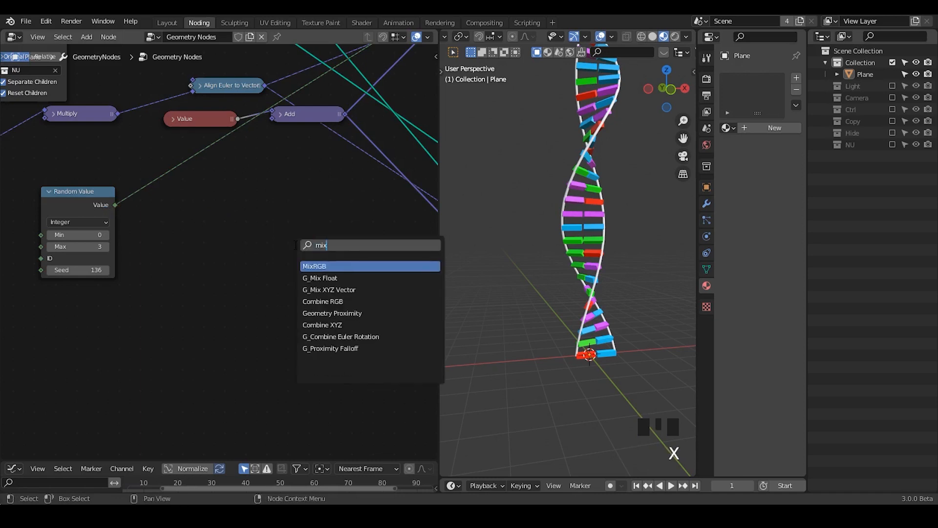
pyautogui.press('Down')
pyautogui.moveTo(295, 245); pyautogui.dragTo(316, 202)
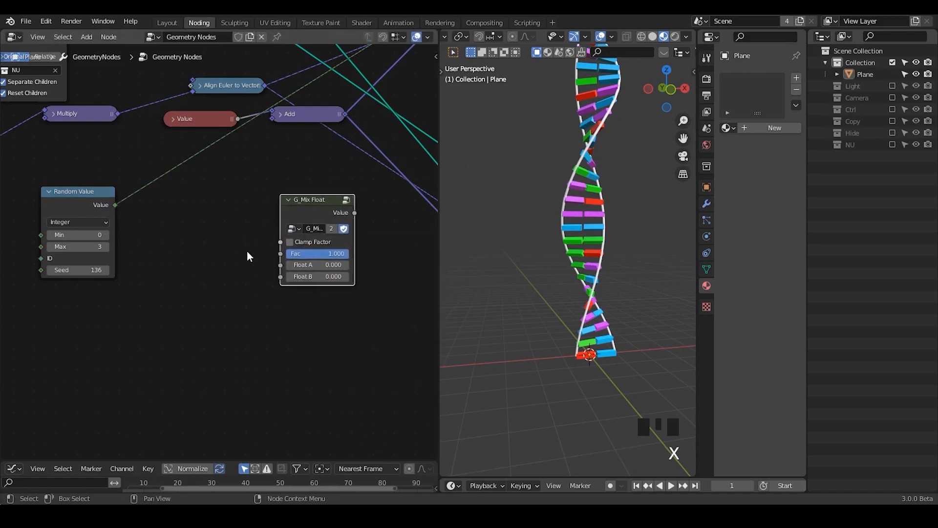
pyautogui.moveTo(205, 235); pyautogui.dragTo(189, 211, button='middle')
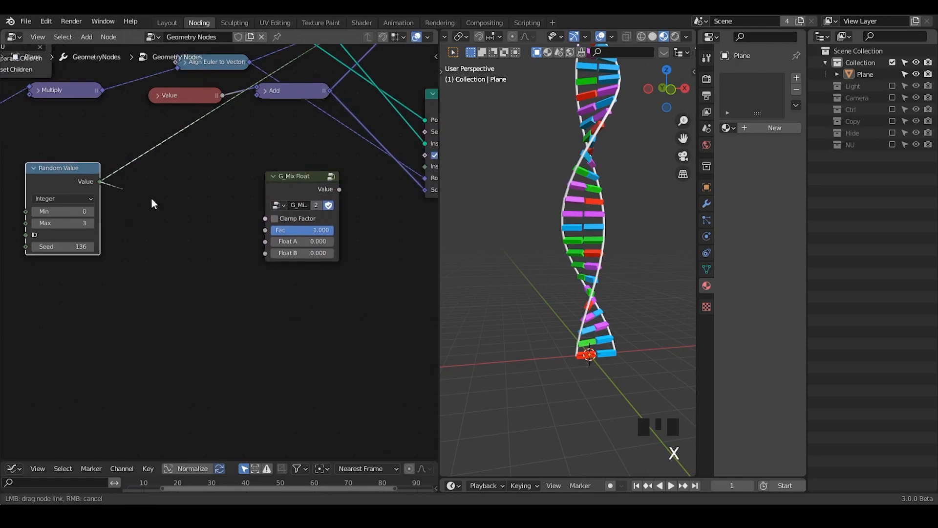
pyautogui.moveTo(279, 192); pyautogui.dragTo(304, 192)
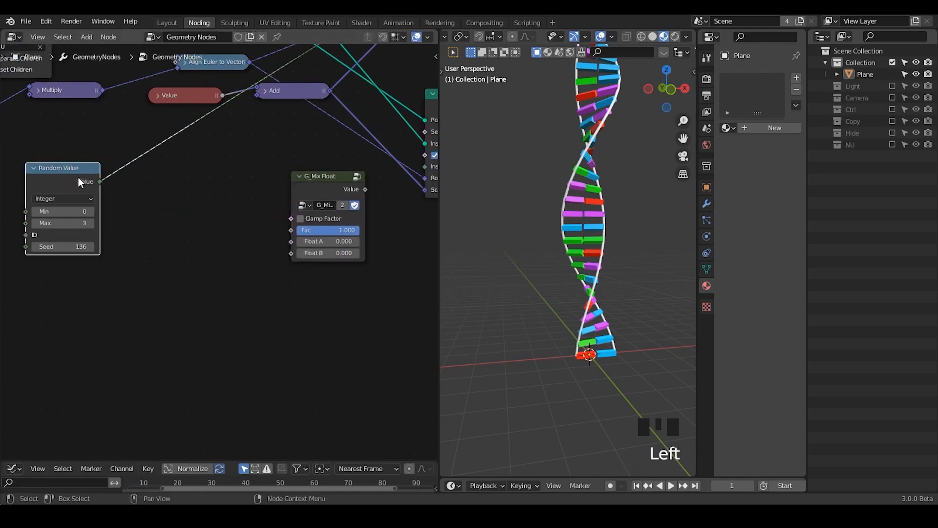
# - Add a Compare Floats node between the Random Value and G_Mix Float nodes, shifting Random Value outward to make room
pyautogui.moveTo(80, 179); pyautogui.dragTo(64, 182)
pyautogui.hotkey('shift', 'a')
pyautogui.click(123, 188)
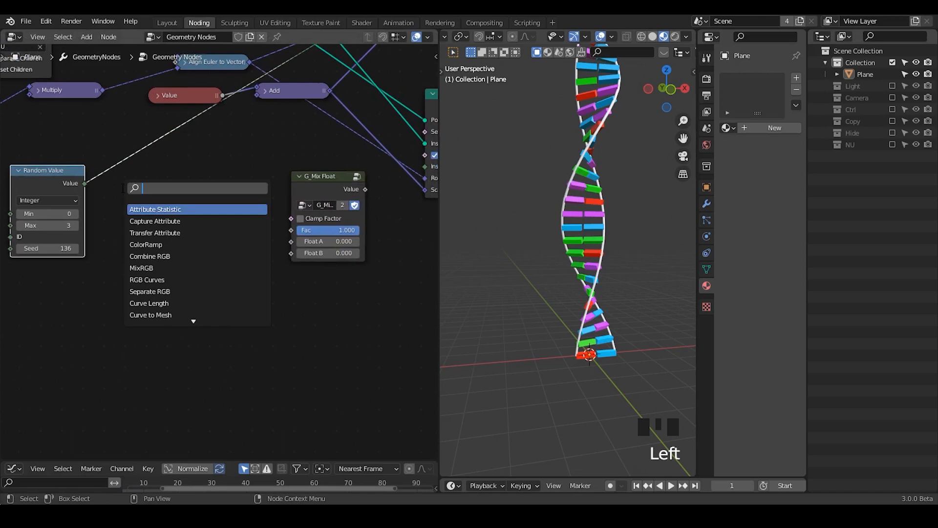
pyautogui.write('compa')
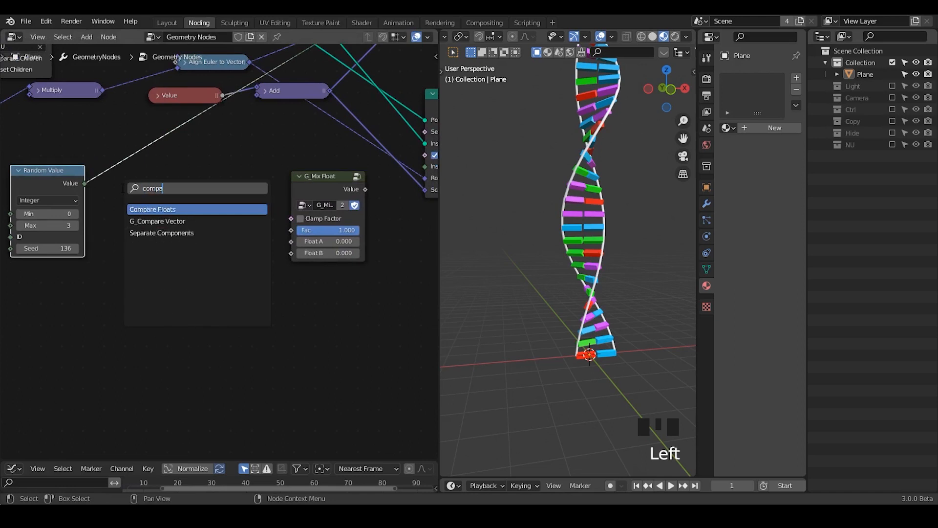
pyautogui.write('re floa')
pyautogui.press('Return')
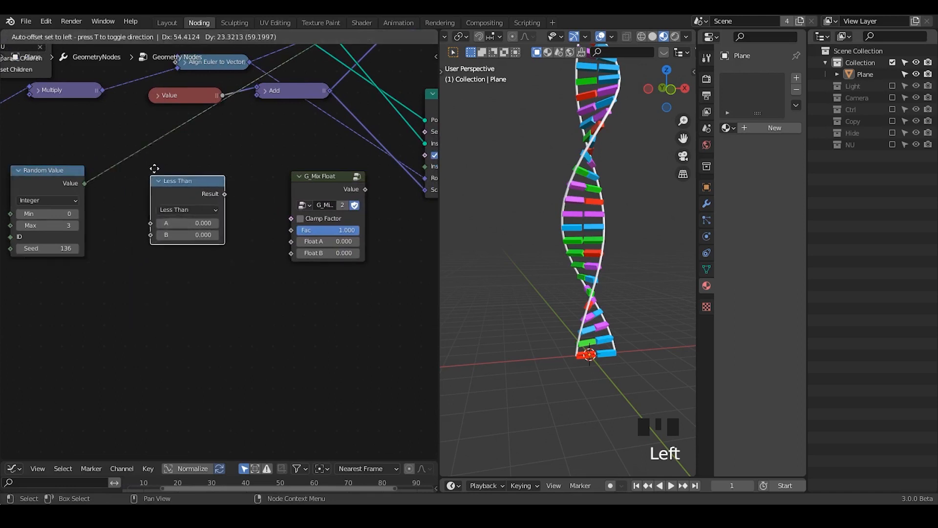
pyautogui.click(161, 162)
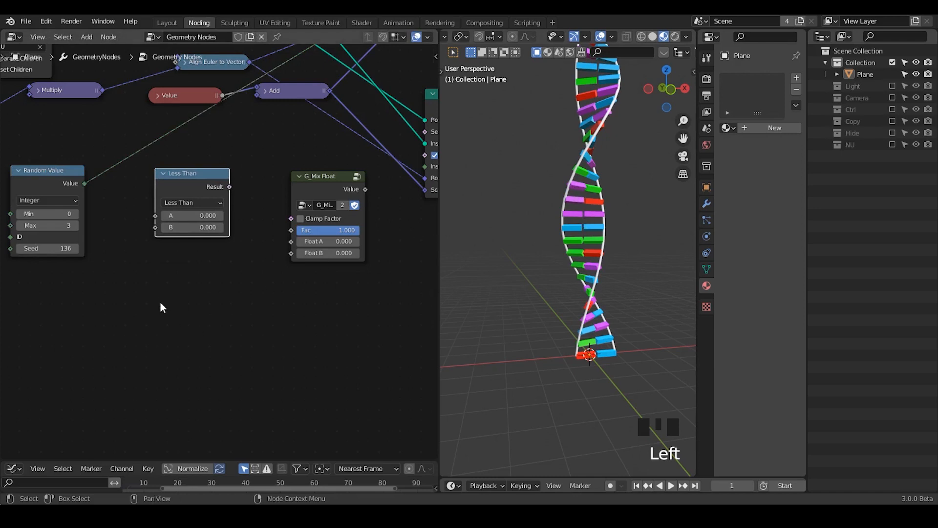
# - Annotate the index pairs 0–1 and 2–3 in the empty space below the nodes
pyautogui.moveTo(161, 303); pyautogui.dragTo(225, 292)
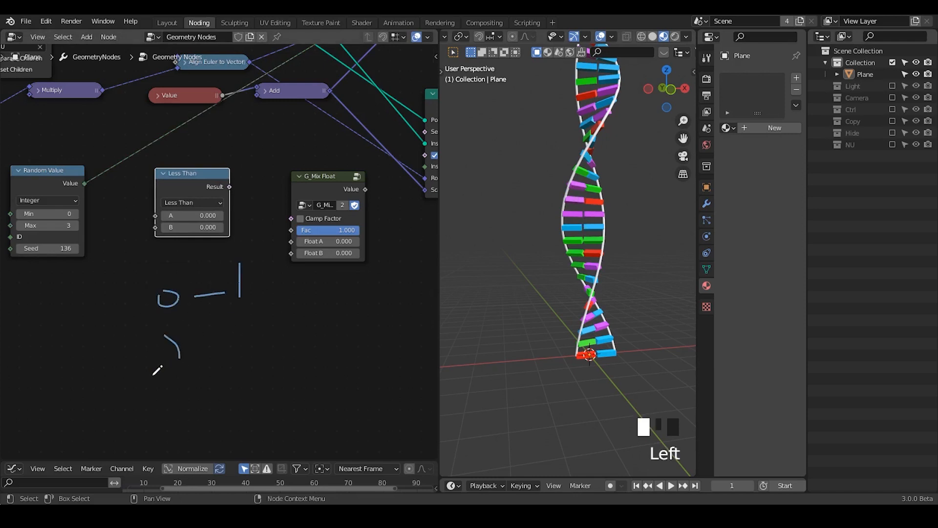
pyautogui.moveTo(157, 370)
pyautogui.mouseDown()
pyautogui.moveTo(180, 373)
pyautogui.moveTo(213, 349)
pyautogui.moveTo(228, 382)
pyautogui.mouseUp()
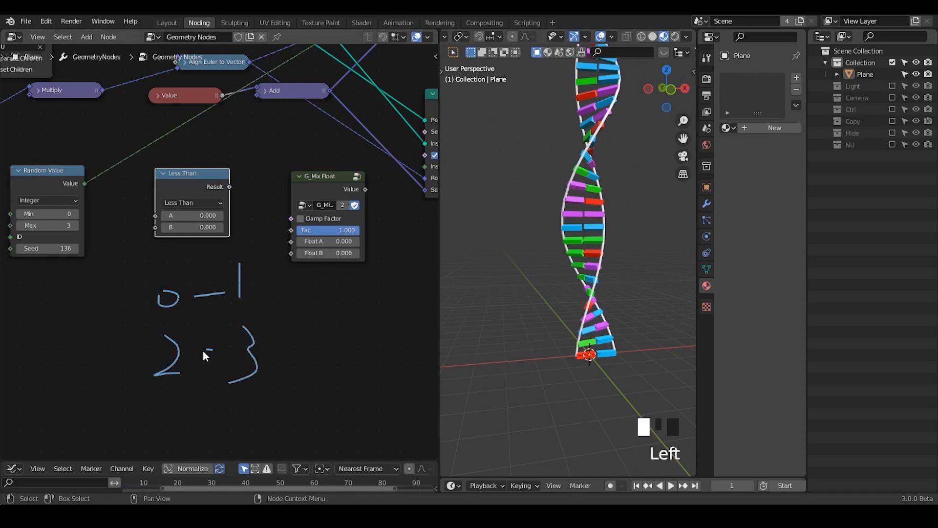
pyautogui.moveTo(200, 350); pyautogui.dragTo(228, 348)
# - Reposition the comparison node slightly and change its operation to Equal
pyautogui.moveTo(176, 181); pyautogui.dragTo(182, 176)
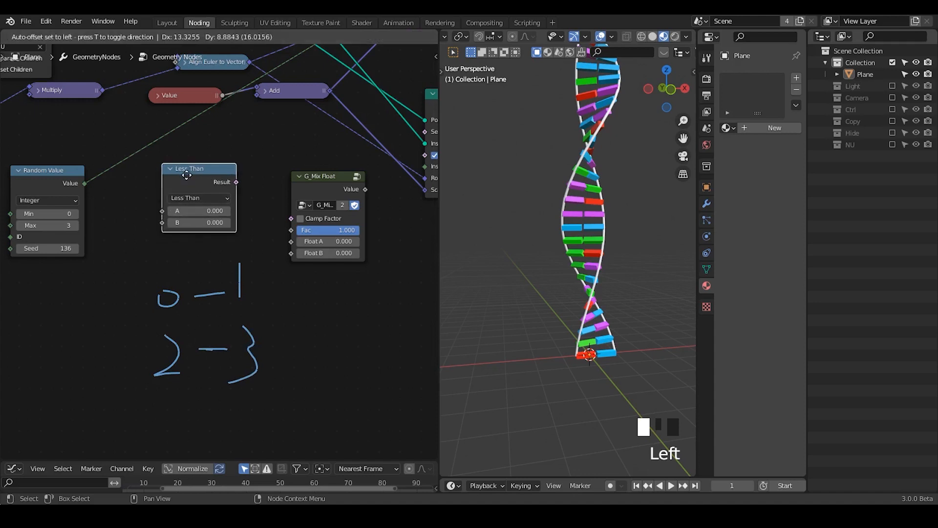
pyautogui.click(186, 198)
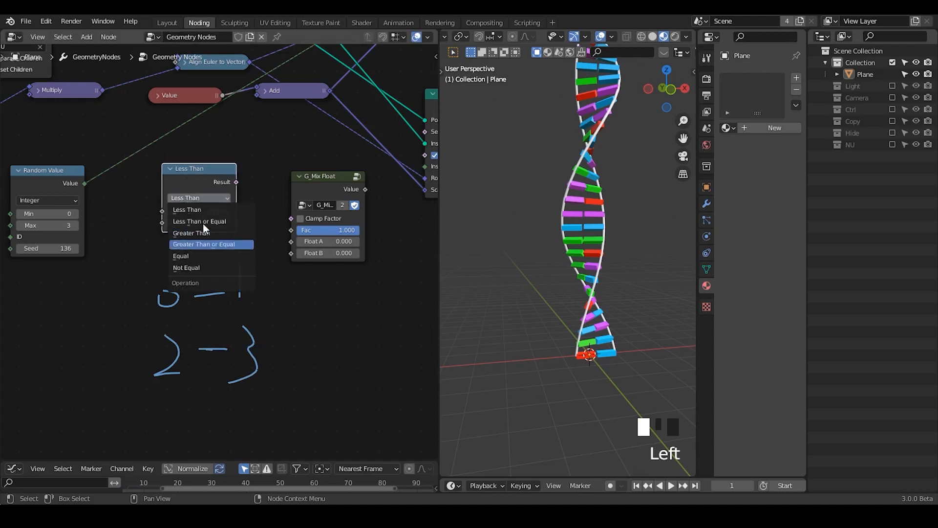
pyautogui.click(202, 256)
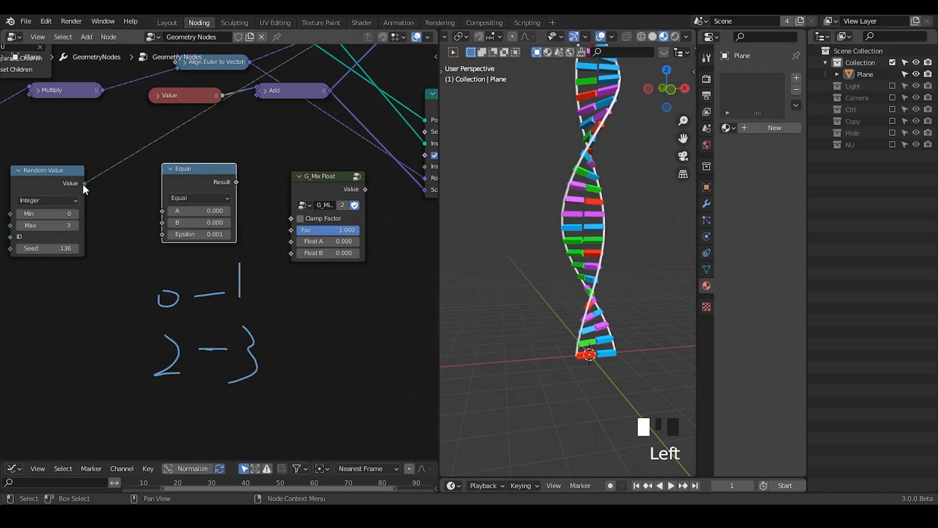
# - Link Random Value to Equal's A and its Result to G_Mix Float's Fac, and set Float B to 1
pyautogui.moveTo(85, 183); pyautogui.dragTo(292, 230)
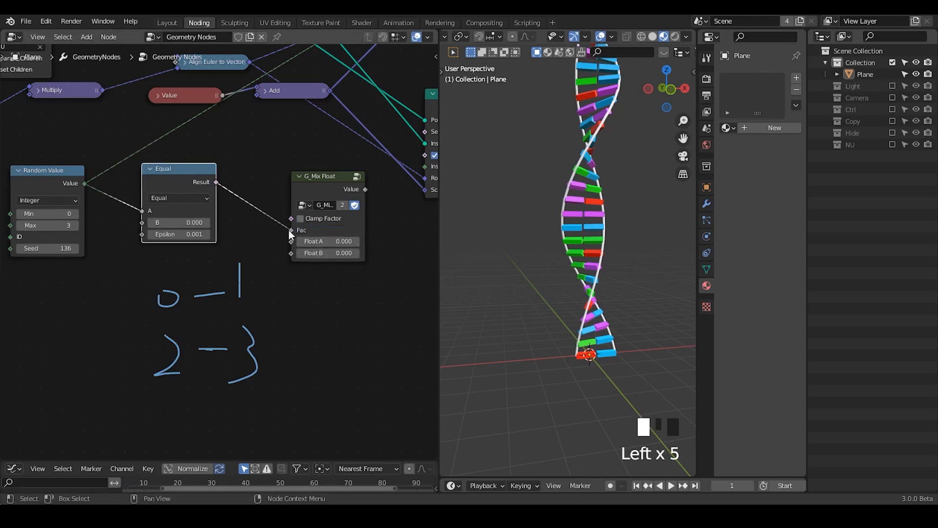
pyautogui.moveTo(291, 230); pyautogui.dragTo(352, 230)
pyautogui.moveTo(215, 182); pyautogui.dragTo(291, 229)
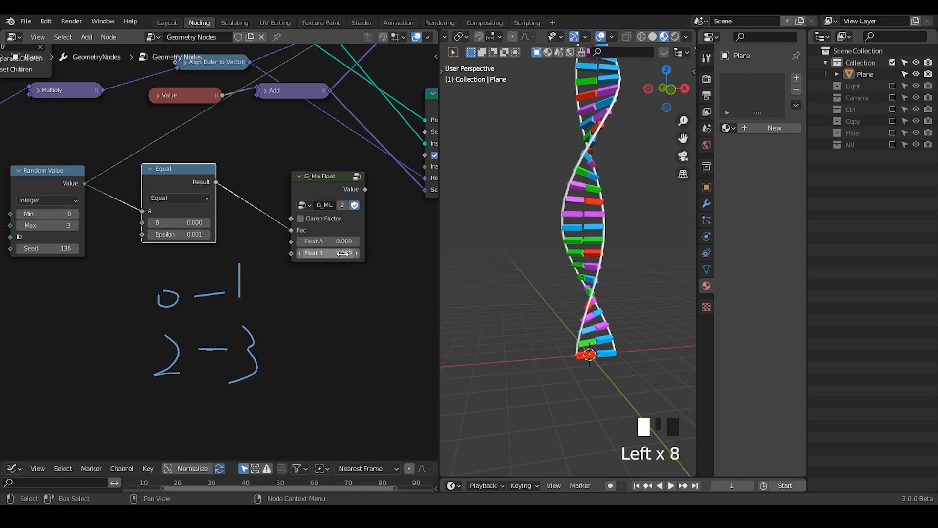
pyautogui.moveTo(332, 253); pyautogui.dragTo(352, 252)
# - Duplicate the G_Mix Float node, place the copy below the original, and erase the annotated index pairs
pyautogui.click(310, 201)
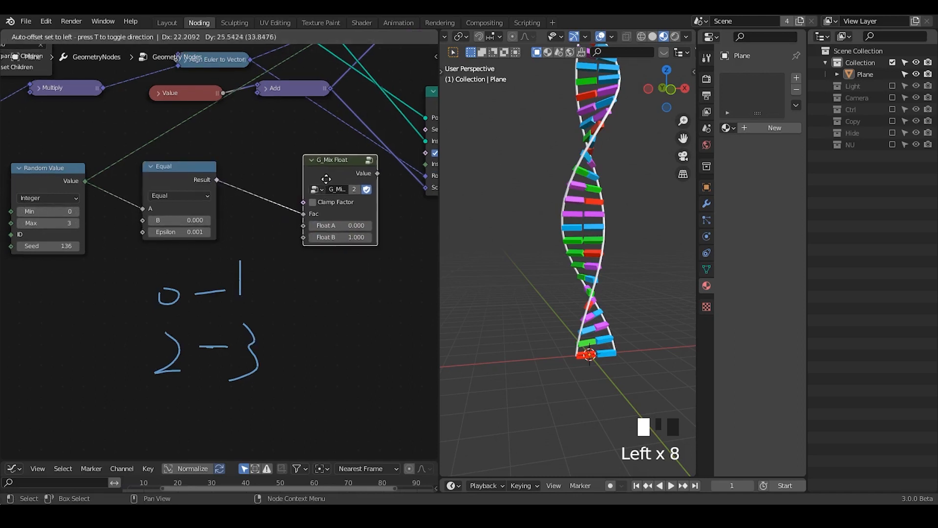
pyautogui.hotkey('shift', 'd')
pyautogui.click(287, 291)
pyautogui.moveTo(224, 303)
pyautogui.mouseDown(button='right')
pyautogui.moveTo(91, 336)
pyautogui.moveTo(293, 376)
pyautogui.moveTo(286, 266)
pyautogui.mouseUp(button='right')
pyautogui.moveTo(270, 277); pyautogui.dragTo(219, 271)
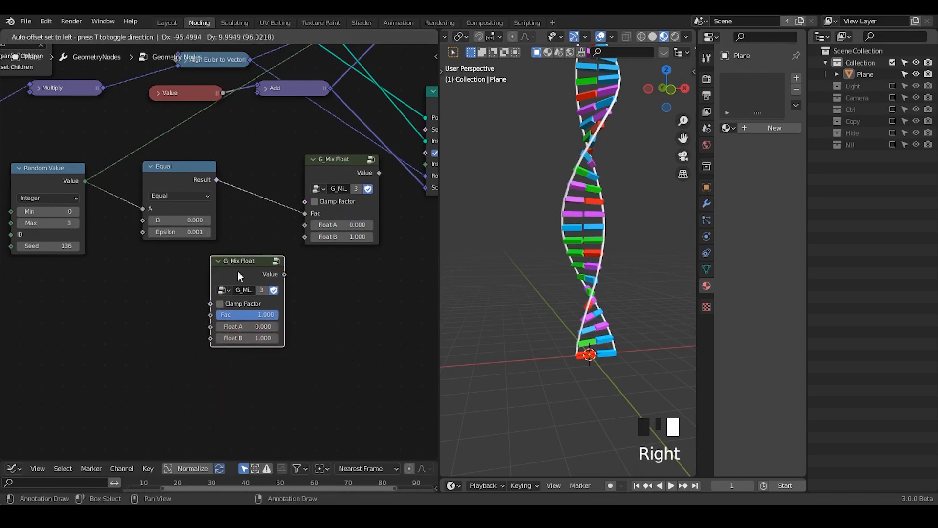
# - Duplicate the Equal node below the original and spread out the Random Value and Equal nodes
pyautogui.click(188, 187)
pyautogui.hotkey('shift', 'd')
pyautogui.click(154, 271)
pyautogui.moveTo(74, 190); pyautogui.dragTo(163, 146, button='middle')
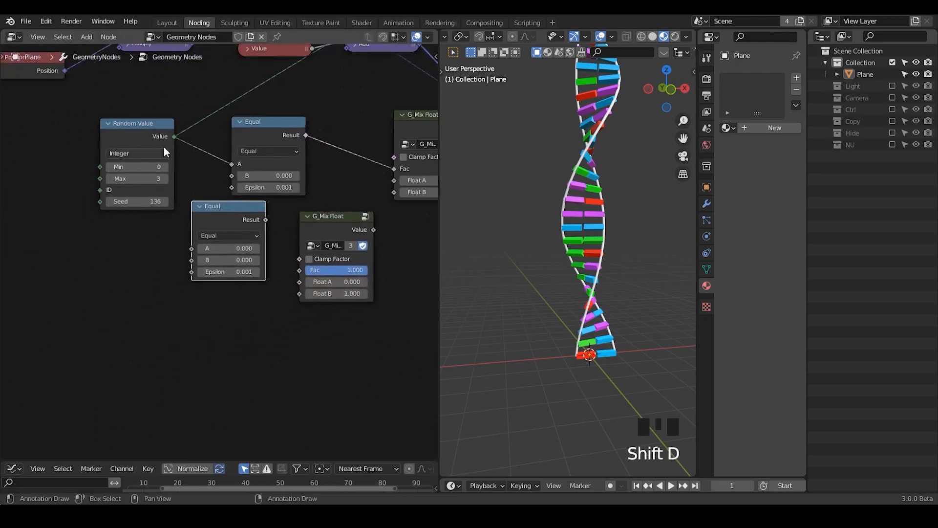
pyautogui.moveTo(163, 147); pyautogui.dragTo(70, 166)
pyautogui.moveTo(219, 217); pyautogui.dragTo(191, 210)
pyautogui.moveTo(266, 140); pyautogui.dragTo(249, 132)
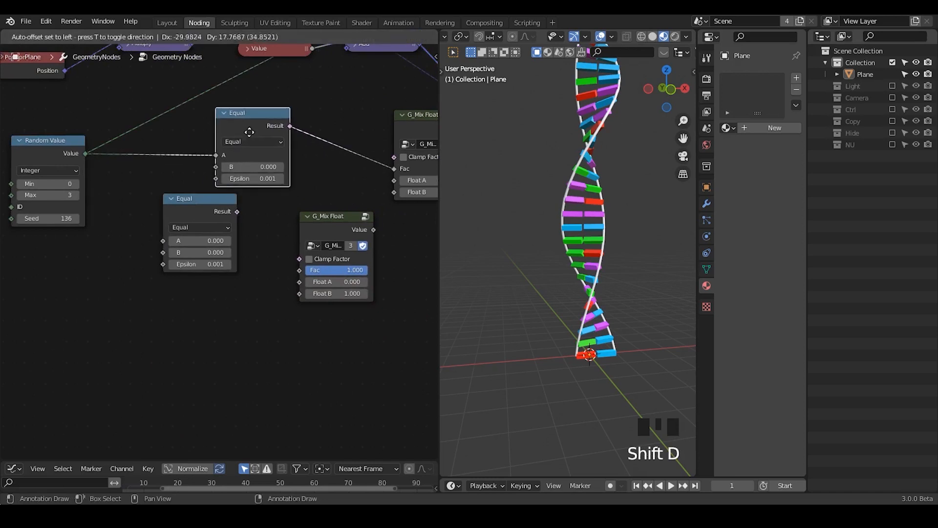
pyautogui.moveTo(294, 163); pyautogui.dragTo(263, 167, button='middle')
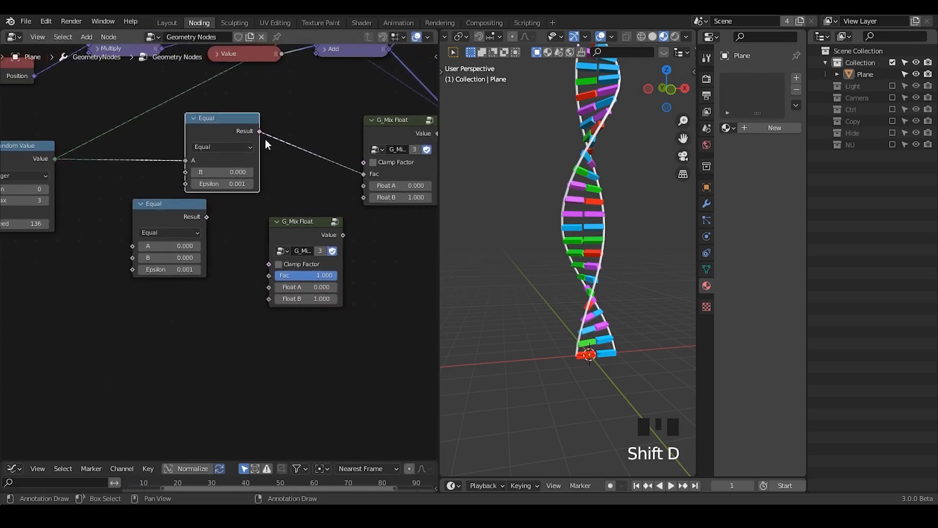
# - Feed Random Value into the second Equal node's A, set its B to 1, and link its Result to the second G_Mix Float's Clamp Factor
pyautogui.moveTo(55, 159); pyautogui.dragTo(132, 246)
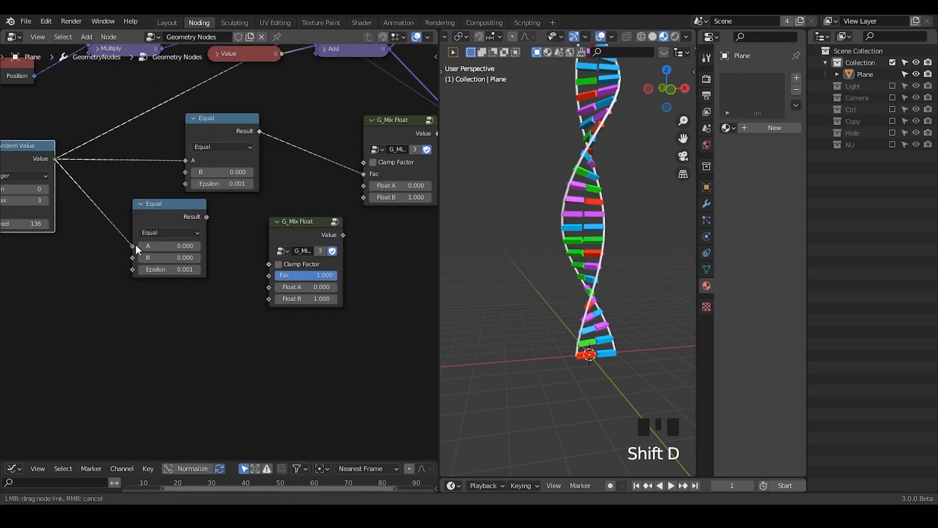
pyautogui.moveTo(180, 213); pyautogui.dragTo(232, 237)
pyautogui.click(180, 252)
pyautogui.write('1')
pyautogui.moveTo(268, 262); pyautogui.dragTo(271, 261)
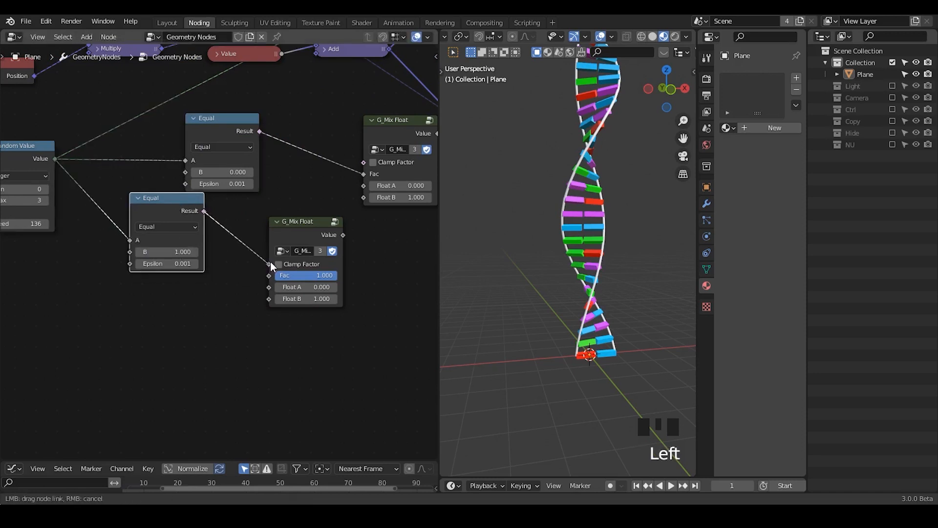
# - Set the second G_Mix Float's Float B to 0 and connect its Value to the first G_Mix Float's Float A
pyautogui.moveTo(303, 223); pyautogui.dragTo(242, 202)
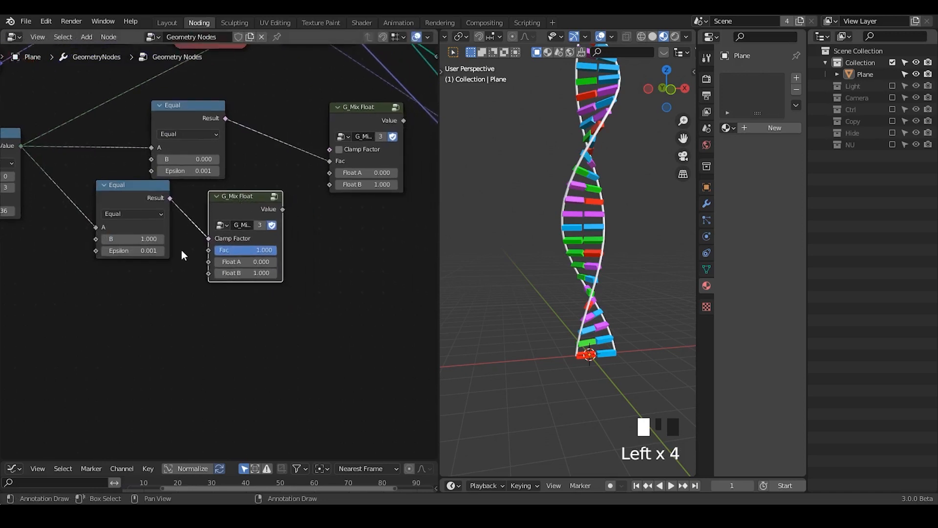
pyautogui.click(249, 273)
pyautogui.write('0')
pyautogui.press('Return')
pyautogui.moveTo(282, 209); pyautogui.dragTo(330, 174)
pyautogui.moveTo(310, 234); pyautogui.dragTo(344, 227, button='middle')
pyautogui.moveTo(294, 184); pyautogui.dragTo(312, 158)
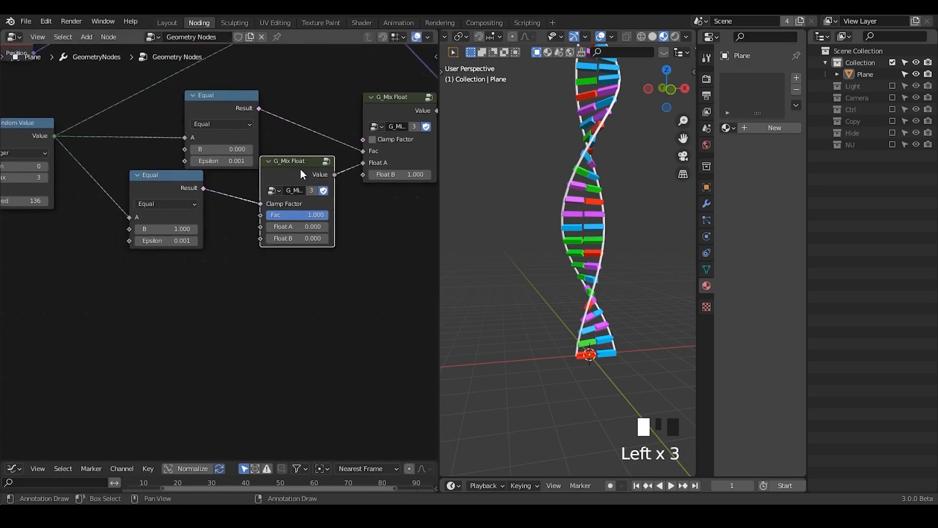
# - Duplicate the second G_Mix Float and second Equal nodes below the originals, spacing out the neighbouring nodes
pyautogui.hotkey('shift', 'd')
pyautogui.click(202, 277)
pyautogui.moveTo(219, 285); pyautogui.dragTo(296, 272, button='middle')
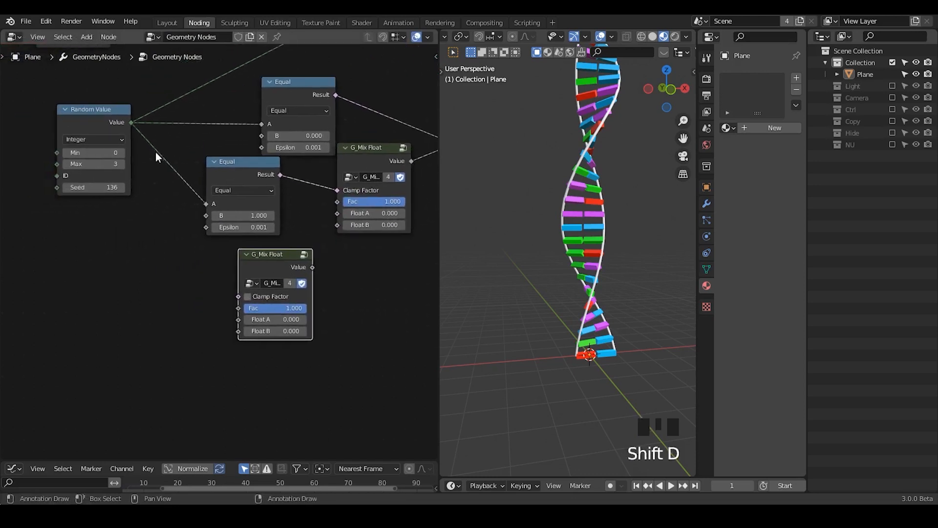
pyautogui.moveTo(109, 120); pyautogui.dragTo(77, 117)
pyautogui.moveTo(249, 175); pyautogui.dragTo(191, 159)
pyautogui.hotkey('shift', 'd')
pyautogui.click(187, 245)
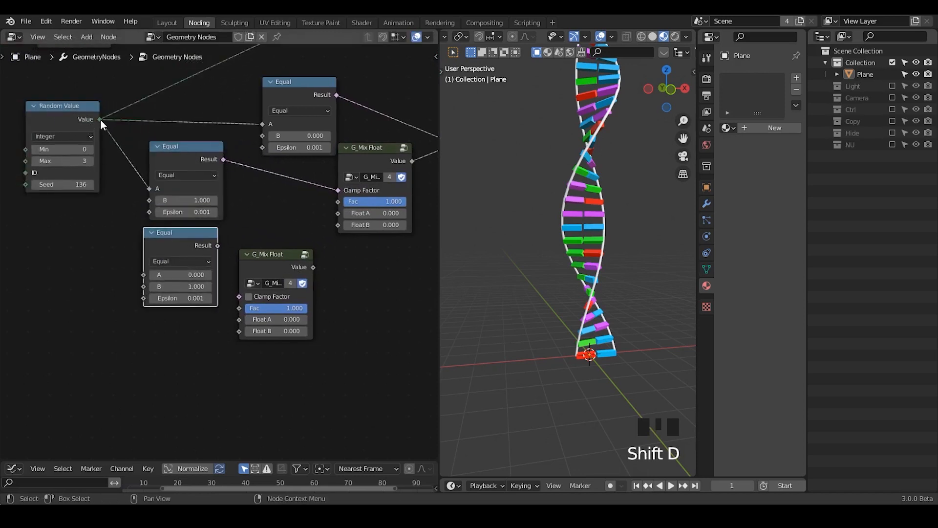
# - Link Random Value to the third Equal node's A input and set its B to 2
pyautogui.moveTo(100, 120); pyautogui.dragTo(144, 274)
pyautogui.click(191, 286)
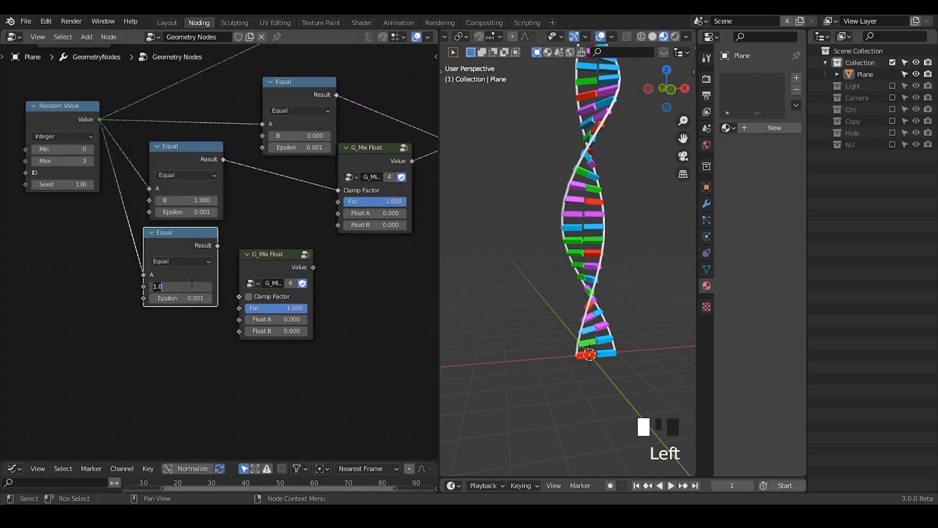
pyautogui.write('2')
pyautogui.press('Return')
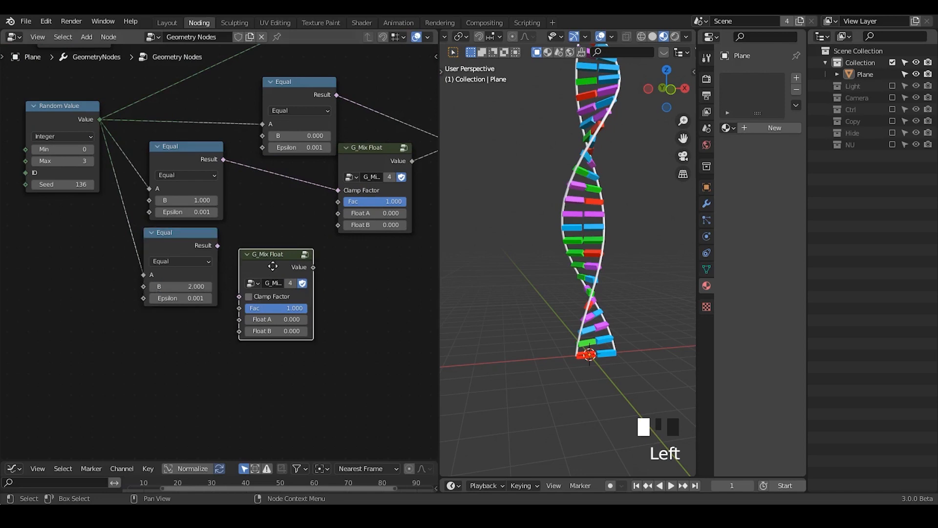
# - Connect the third Equal's Result to the third G_Mix Float's Fac, and move the second Equal's link from Clamp Factor to Fac
pyautogui.moveTo(276, 254); pyautogui.dragTo(298, 247)
pyautogui.moveTo(217, 245); pyautogui.dragTo(262, 300)
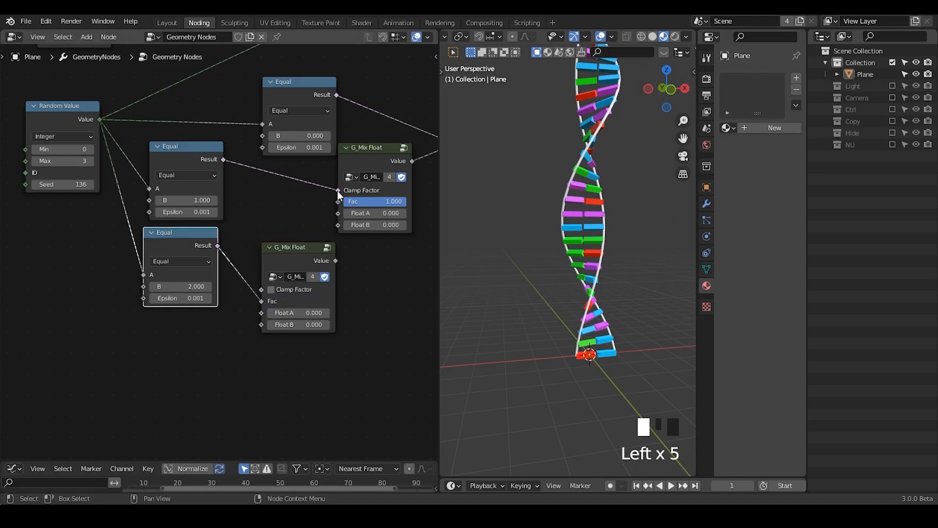
pyautogui.moveTo(338, 191)
pyautogui.mouseDown()
pyautogui.moveTo(323, 192)
pyautogui.moveTo(342, 201)
pyautogui.mouseUp()
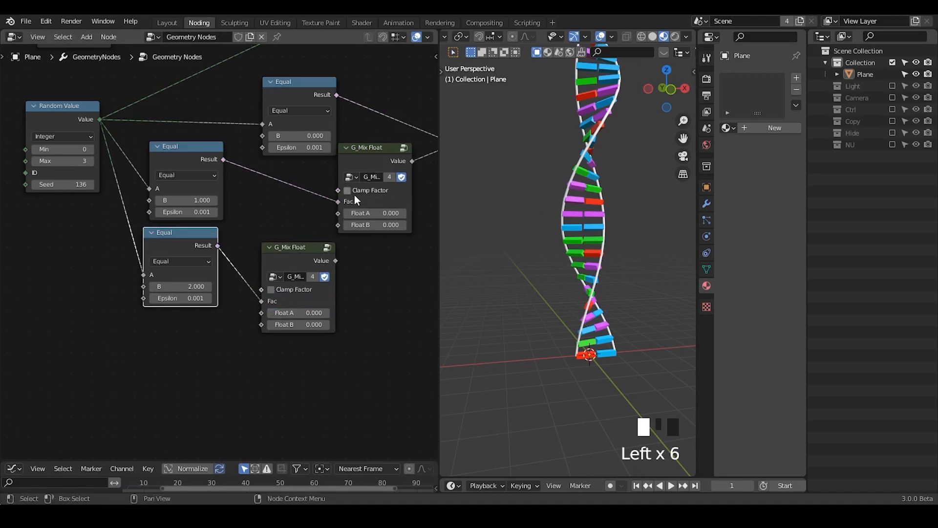
# - Set the third G_Mix Float's Float B to 3 and Float A to 2
pyautogui.moveTo(323, 201); pyautogui.dragTo(306, 184, button='middle')
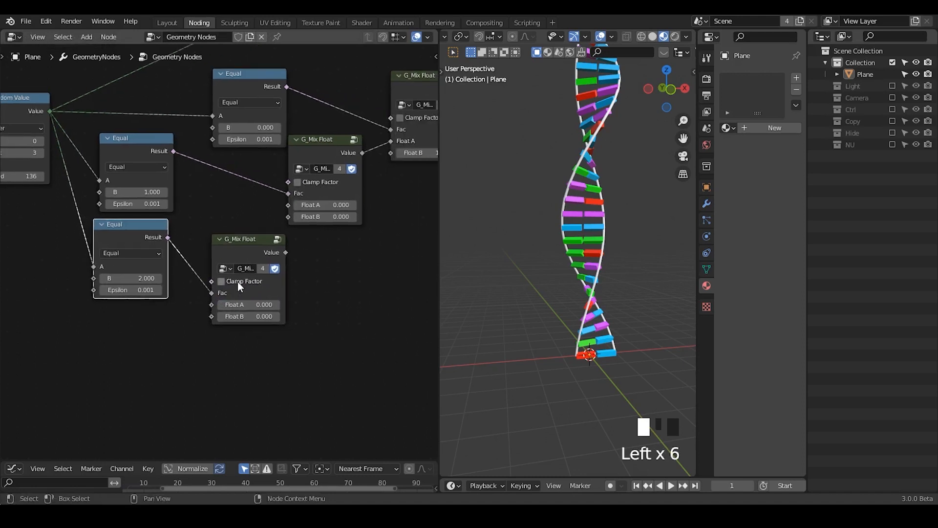
pyautogui.click(249, 316)
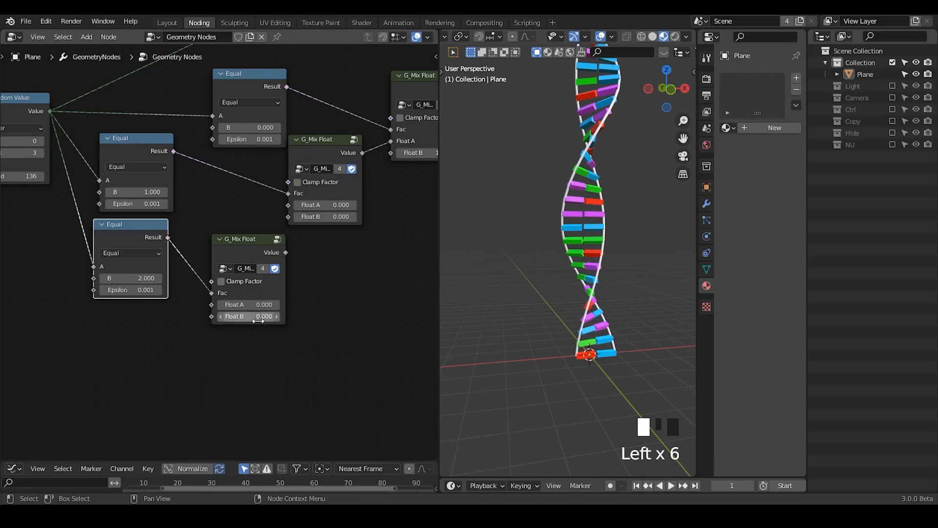
pyautogui.write('3')
pyautogui.press('Return')
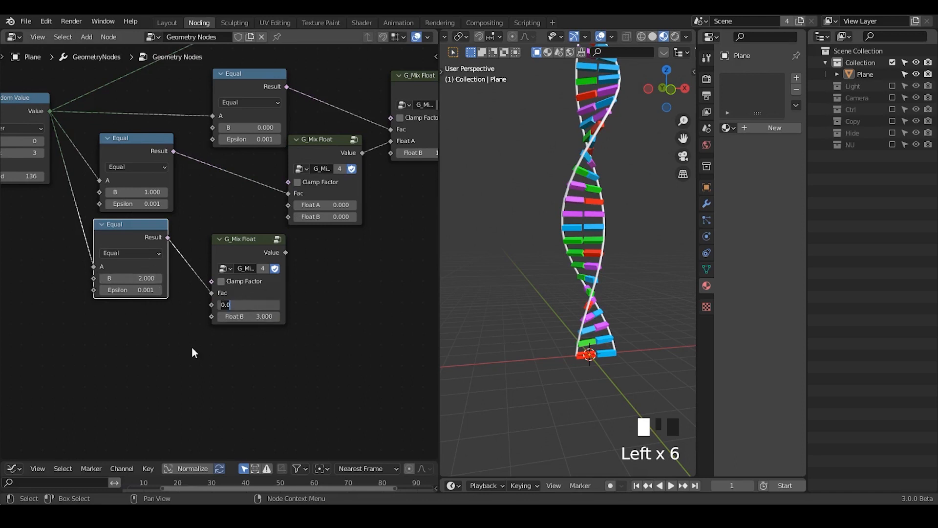
pyautogui.moveTo(156, 215); pyautogui.dragTo(204, 217, button='middle')
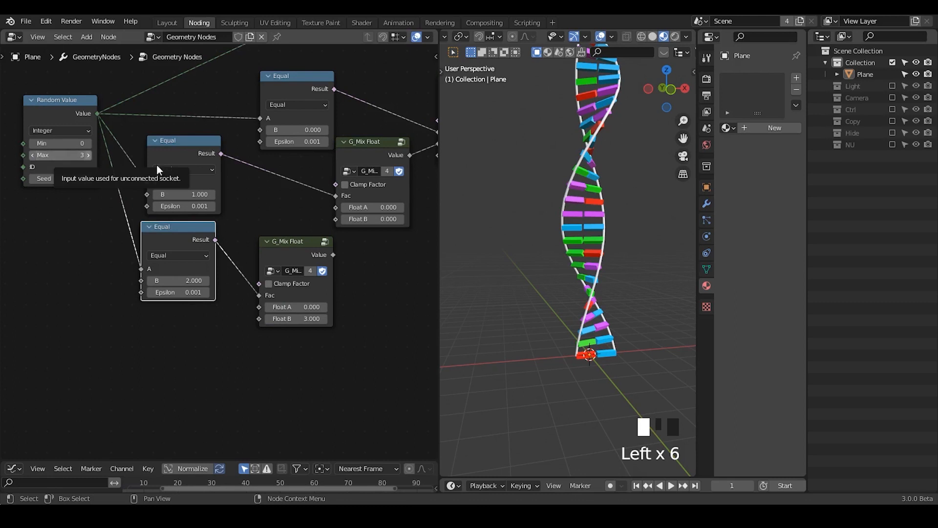
pyautogui.doubleClick(282, 307)
pyautogui.write('2')
pyautogui.press('Return')
# - Chain the third G_Mix Float into the second's Float A, and connect the first's Value to the second Instance on Points' Instance Index
pyautogui.moveTo(307, 250); pyautogui.dragTo(336, 208)
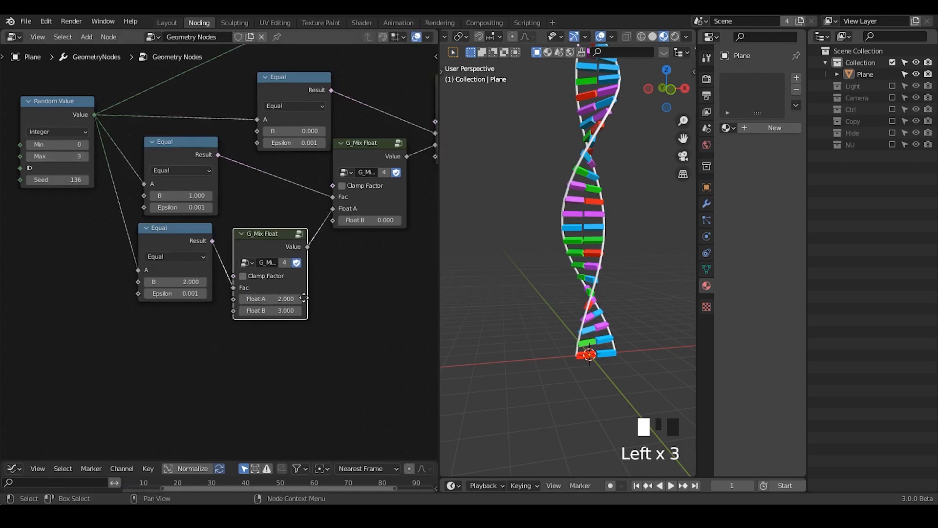
pyautogui.moveTo(336, 209); pyautogui.dragTo(130, 364, button='middle')
pyautogui.moveTo(308, 249); pyautogui.dragTo(354, 238)
pyautogui.moveTo(614, 288); pyautogui.dragTo(566, 238, button='middle')
pyautogui.moveTo(586, 274); pyautogui.dragTo(582, 308, button='middle')
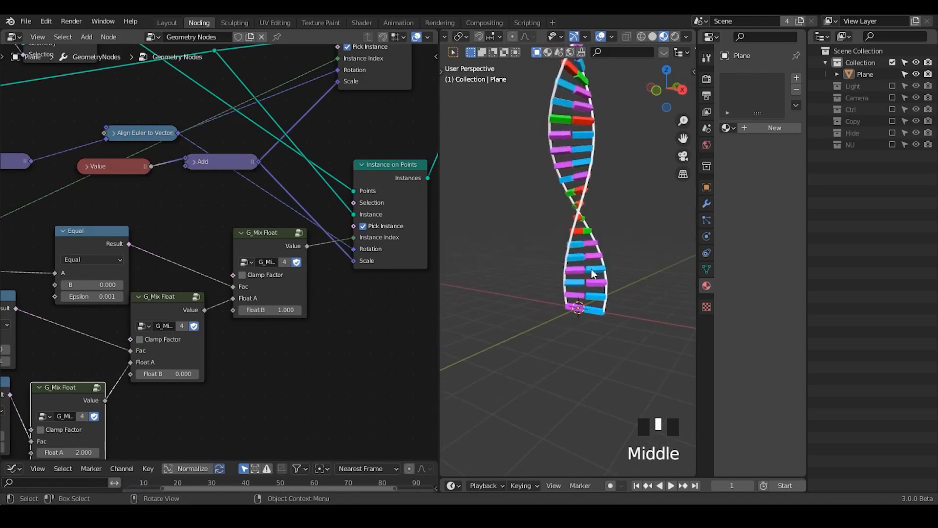
pyautogui.moveTo(585, 258)
pyautogui.mouseDown(button='middle')
pyautogui.moveTo(511, 260)
pyautogui.moveTo(522, 265)
pyautogui.moveTo(555, 227)
pyautogui.moveTo(543, 286)
pyautogui.moveTo(570, 265)
pyautogui.moveTo(544, 254)
pyautogui.moveTo(594, 274)
pyautogui.moveTo(587, 259)
pyautogui.moveTo(549, 303)
pyautogui.moveTo(584, 268)
pyautogui.mouseUp(button='middle')
# - Reposition the first Instance on Points node and set the G_Bevel Curve radius to 0.09 m
pyautogui.moveTo(355, 224); pyautogui.dragTo(257, 147, button='middle')
pyautogui.moveTo(258, 147); pyautogui.dragTo(279, 117)
pyautogui.moveTo(598, 238); pyautogui.dragTo(552, 229, button='middle')
pyautogui.moveTo(365, 120); pyautogui.dragTo(352, 174, button='middle')
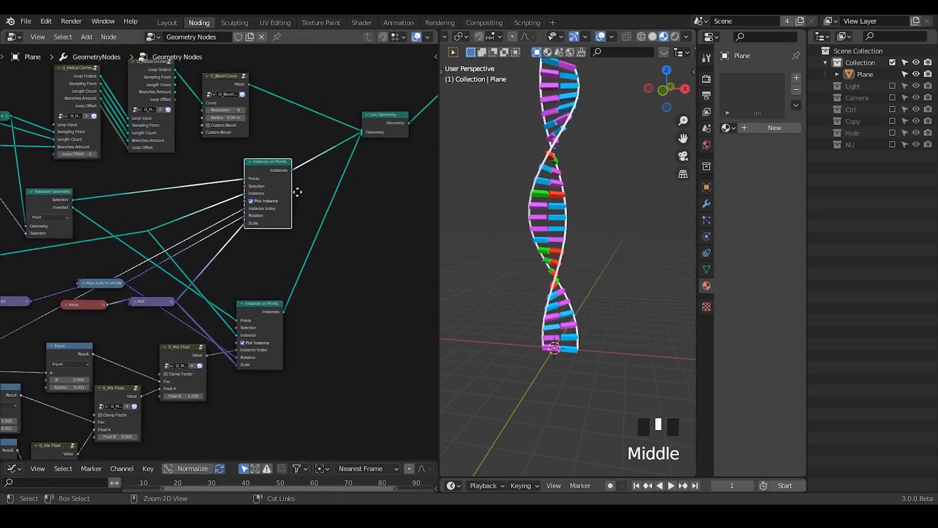
pyautogui.scroll(3, 297, 190)
pyautogui.keyDown('shift'); pyautogui.moveTo(227, 87); pyautogui.dragTo(259, 87); pyautogui.keyUp('shift')
# - Draw temporary annotation strokes along the helix strand in the viewport and erase them
pyautogui.click(548, 163)
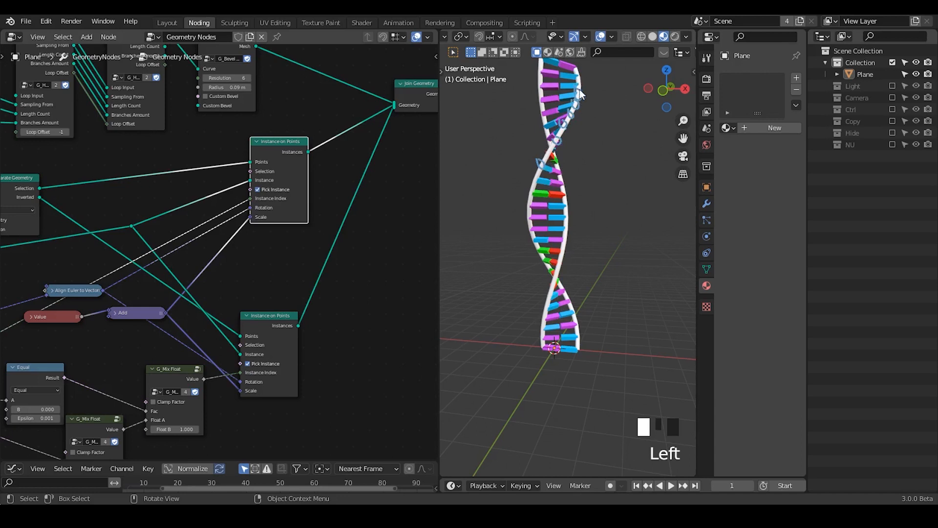
pyautogui.moveTo(585, 84)
pyautogui.mouseDown(button='right')
pyautogui.moveTo(589, 126)
pyautogui.moveTo(538, 257)
pyautogui.mouseUp(button='right')
pyautogui.click(540, 186)
pyautogui.moveTo(532, 188); pyautogui.dragTo(543, 175)
pyautogui.moveTo(550, 156); pyautogui.dragTo(554, 159, button='right')
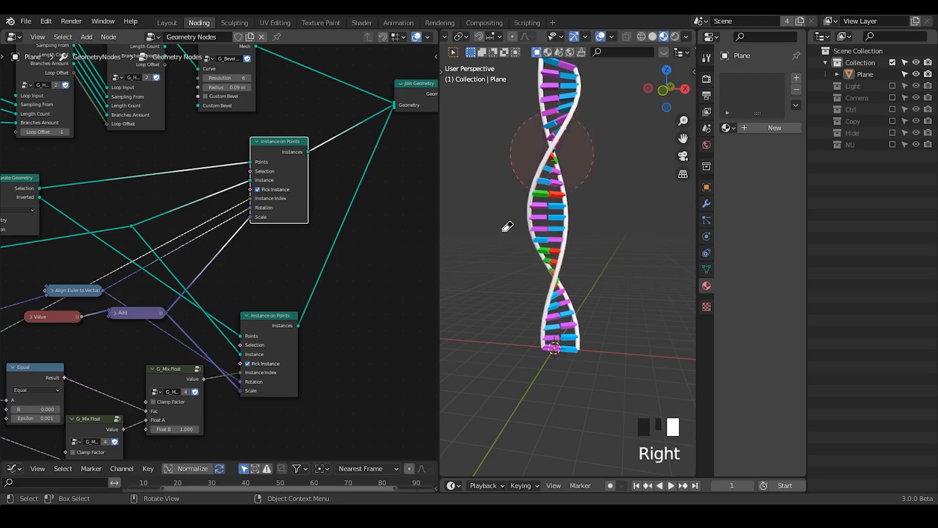
# - Reposition the Mesh Line, G_Float Range, Curve Circle and Combine XYZ nodes to clear space at the start of the node tree
pyautogui.moveTo(588, 209)
pyautogui.mouseDown(button='middle')
pyautogui.moveTo(530, 262)
pyautogui.moveTo(585, 251)
pyautogui.mouseUp(button='middle')
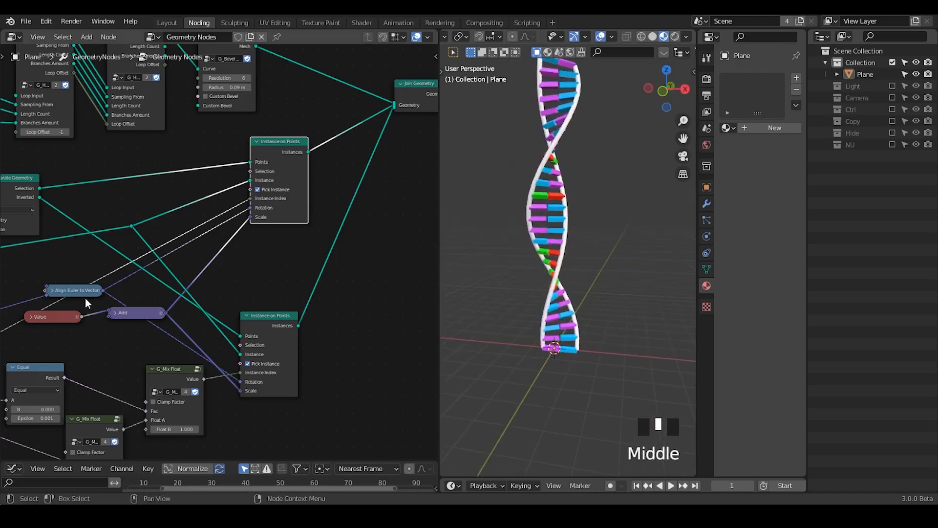
pyautogui.moveTo(88, 300); pyautogui.dragTo(224, 362, button='middle')
pyautogui.moveTo(157, 50); pyautogui.dragTo(71, 97)
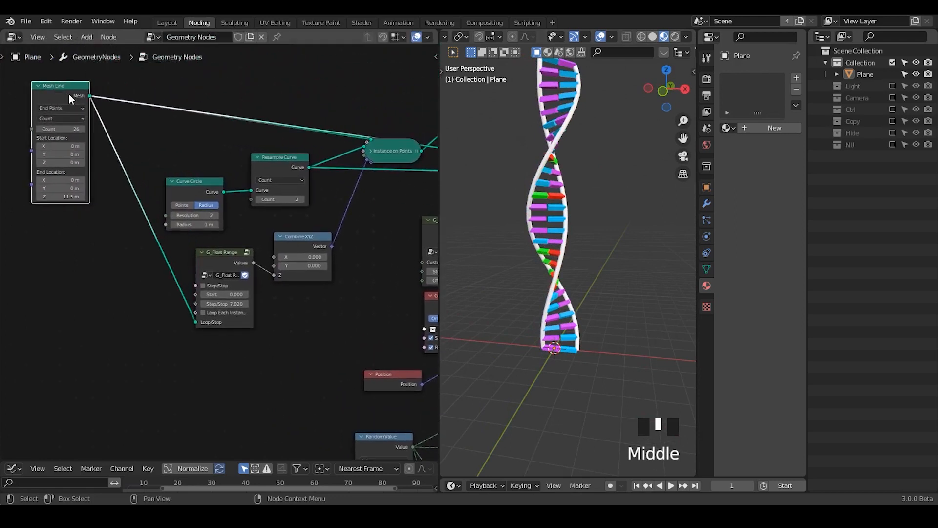
pyautogui.moveTo(247, 253); pyautogui.dragTo(186, 244)
pyautogui.click(193, 198)
pyautogui.moveTo(193, 198); pyautogui.dragTo(190, 169)
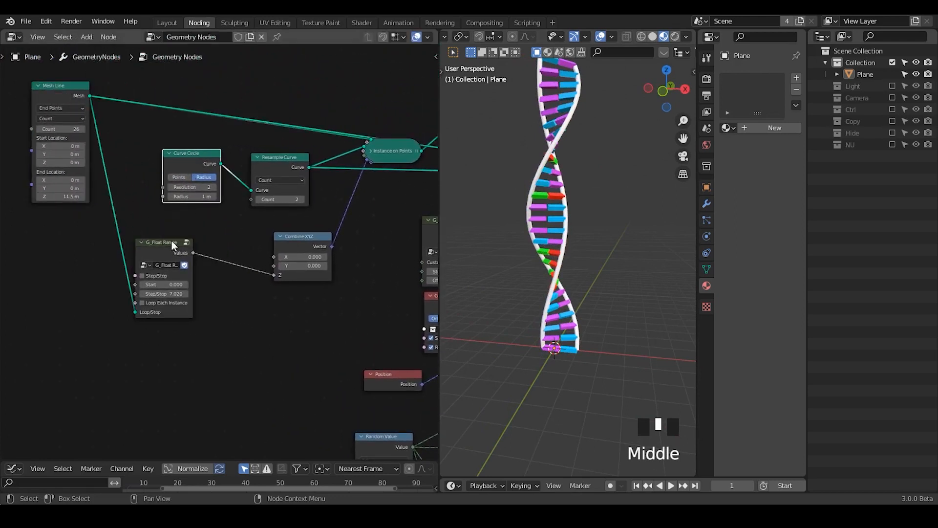
pyautogui.moveTo(172, 240); pyautogui.dragTo(141, 225)
pyautogui.moveTo(296, 237); pyautogui.dragTo(240, 219)
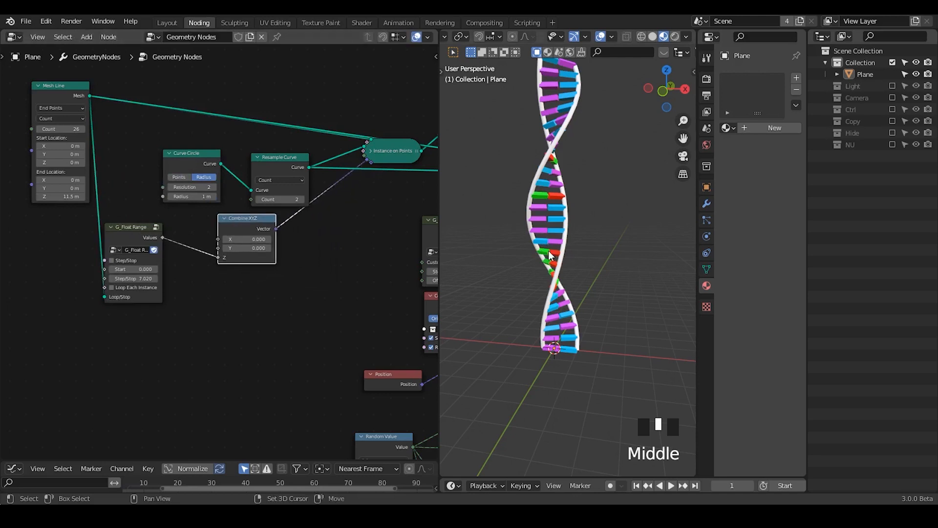
# - Add a G_Directional Falloff node below the Combine XYZ node
pyautogui.moveTo(557, 284)
pyautogui.keyDown('shift'); pyautogui.mouseDown(button='middle')
pyautogui.moveTo(556, 244)
pyautogui.moveTo(570, 288)
pyautogui.moveTo(567, 279)
pyautogui.mouseUp(button='middle'); pyautogui.keyUp('shift')
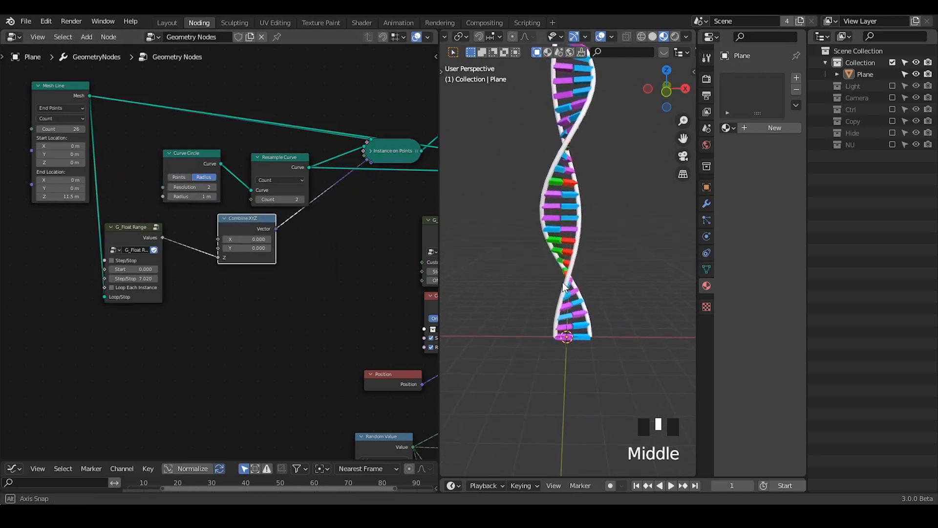
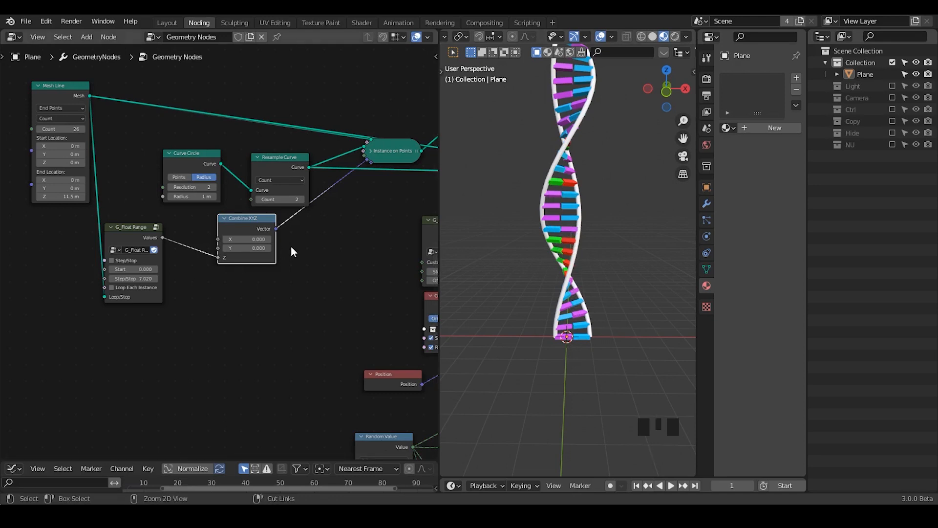
pyautogui.hotkey('shift', 'a')
pyautogui.press('s')
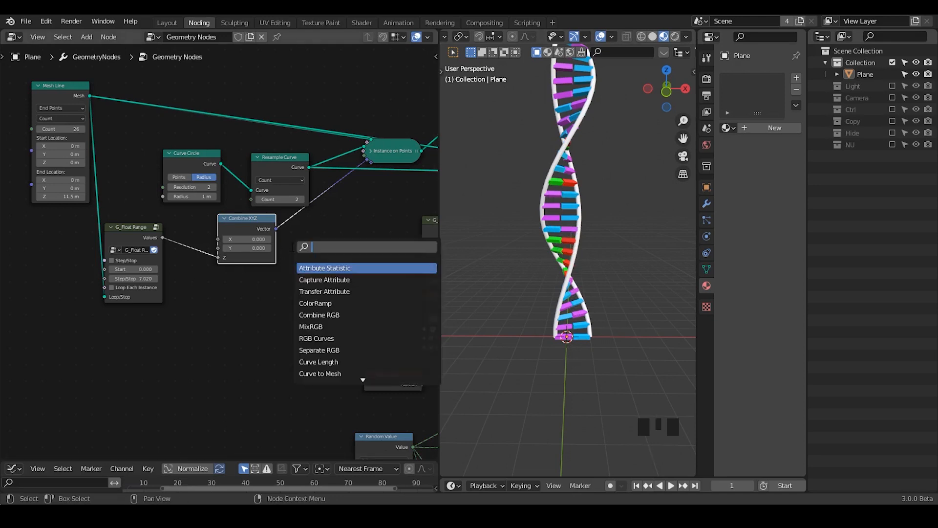
pyautogui.write('direcitonal')
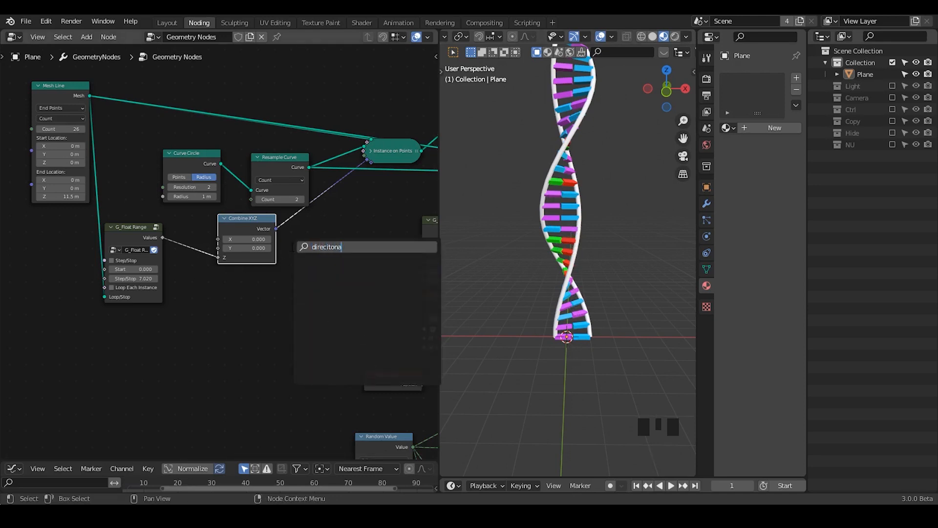
pyautogui.press('BackSpace')
pyautogui.press('BackSpace')
pyautogui.press('Return')
pyautogui.click(206, 294)
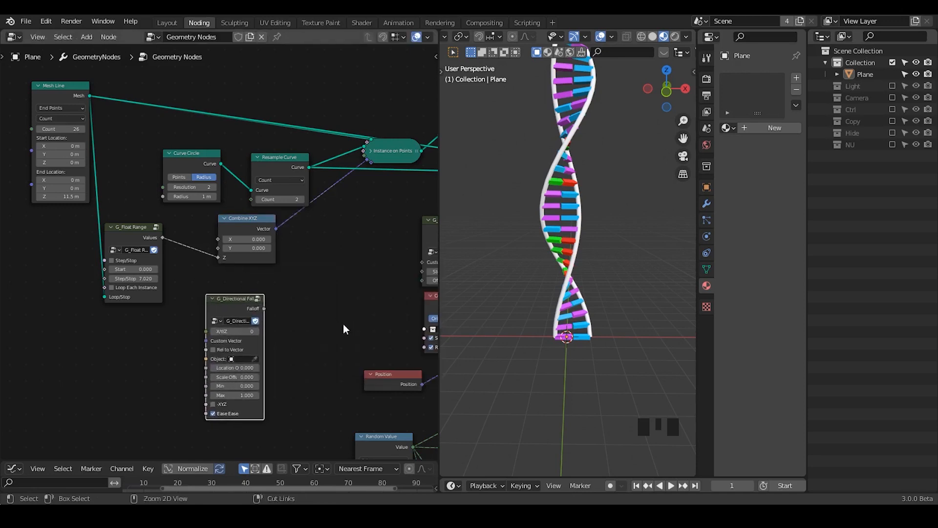
# - Enable the Ctrl collection and select its Controller empty
pyautogui.keyDown('ctrl'); pyautogui.moveTo(343, 323); pyautogui.dragTo(272, 233, button='middle'); pyautogui.keyUp('ctrl')
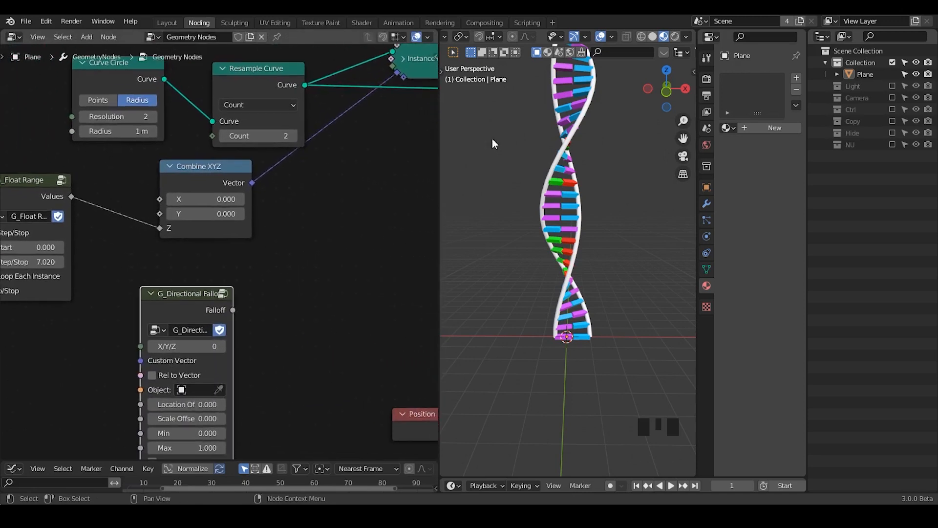
pyautogui.click(892, 109)
pyautogui.click(870, 121)
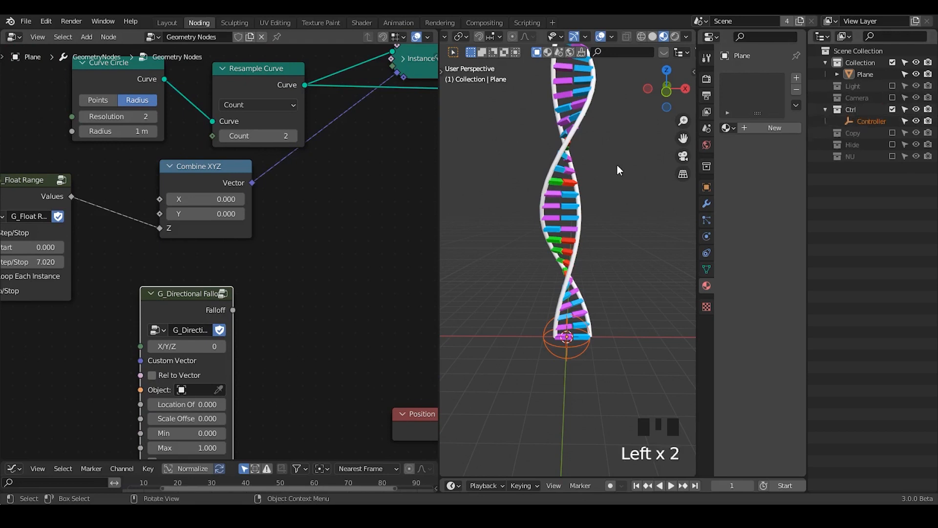
pyautogui.keyDown('shift'); pyautogui.moveTo(579, 247); pyautogui.dragTo(585, 239, button='middle'); pyautogui.keyUp('shift')
pyautogui.keyDown('ctrl'); pyautogui.moveTo(598, 291); pyautogui.dragTo(597, 243, button='middle'); pyautogui.keyUp('ctrl')
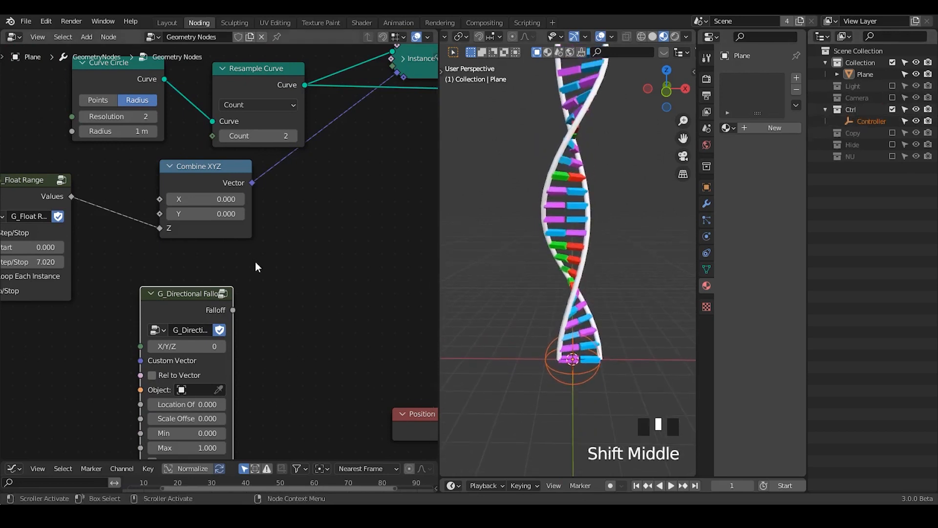
# - Move the G_Directional Falloff node closer to Combine XYZ and assign the Controller empty as its Object
pyautogui.moveTo(189, 308); pyautogui.dragTo(167, 273)
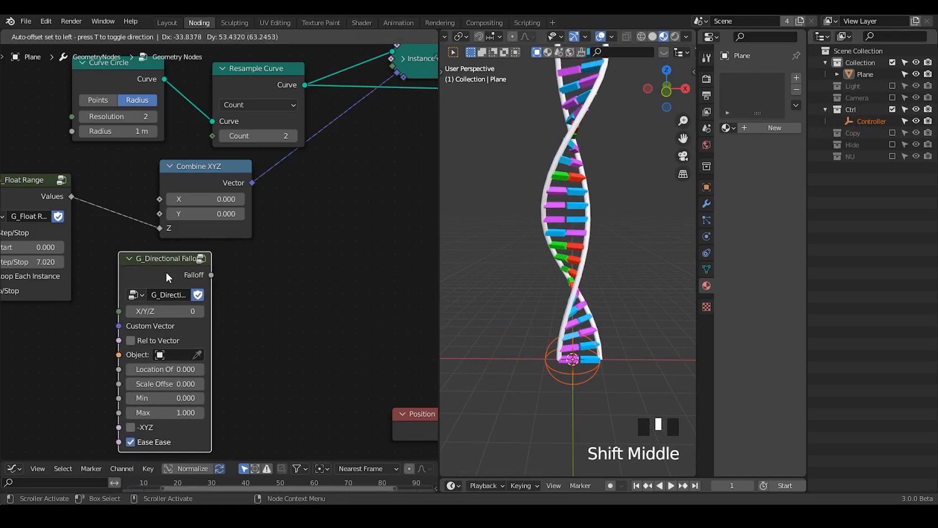
pyautogui.click(200, 354)
pyautogui.click(590, 377)
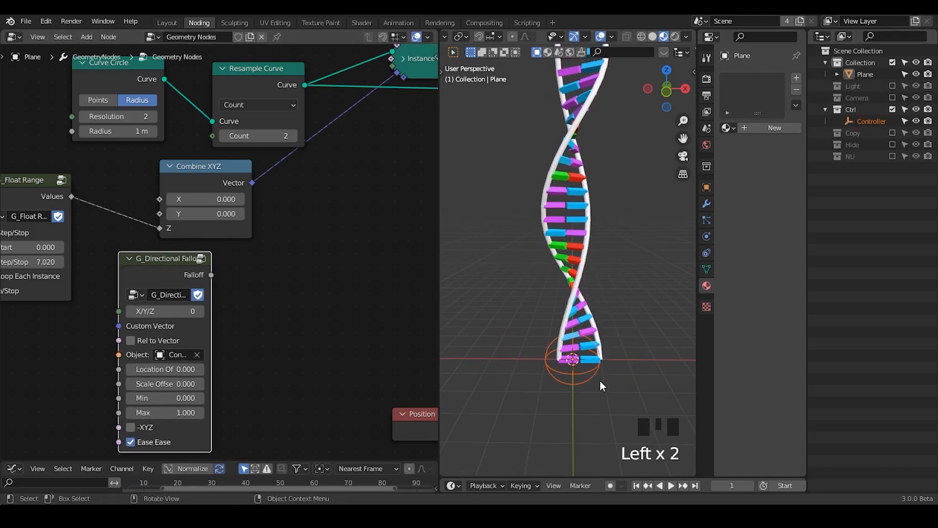
# - Collapse the Curve Circle and Resample Curve nodes and rearrange them beside the collapsed Instance on Points node
pyautogui.moveTo(249, 271); pyautogui.dragTo(220, 307, button='middle')
pyautogui.moveTo(380, 112); pyautogui.dragTo(386, 128)
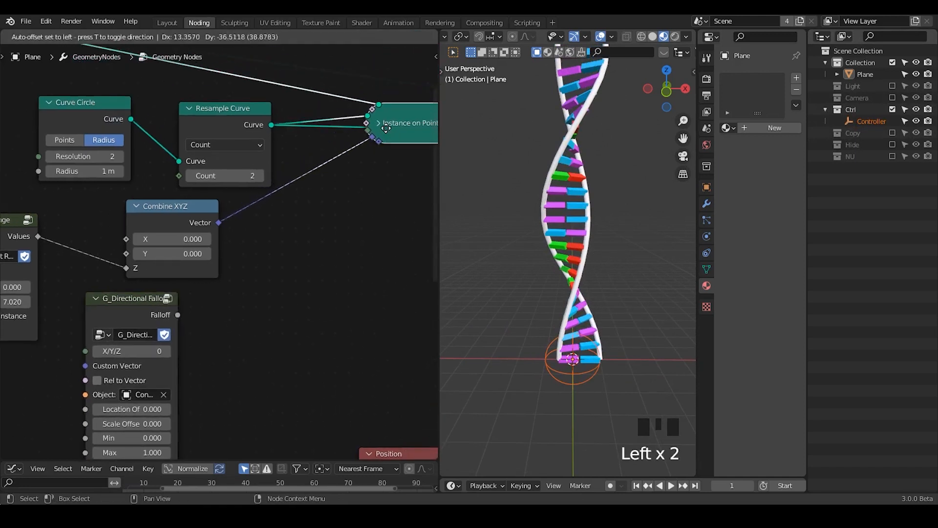
pyautogui.click(189, 109)
pyautogui.moveTo(189, 109); pyautogui.dragTo(151, 148)
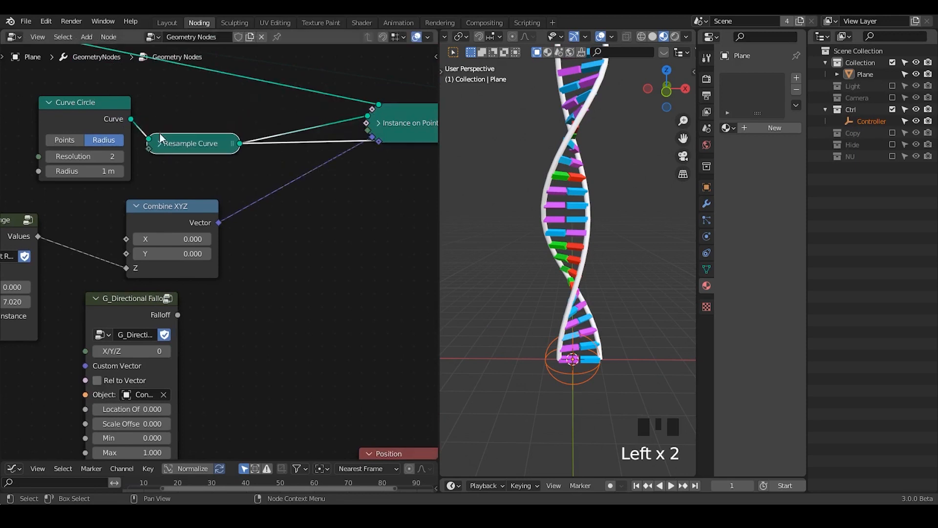
pyautogui.click(46, 102)
pyautogui.moveTo(53, 102); pyautogui.dragTo(15, 126)
pyautogui.moveTo(209, 147); pyautogui.dragTo(175, 143)
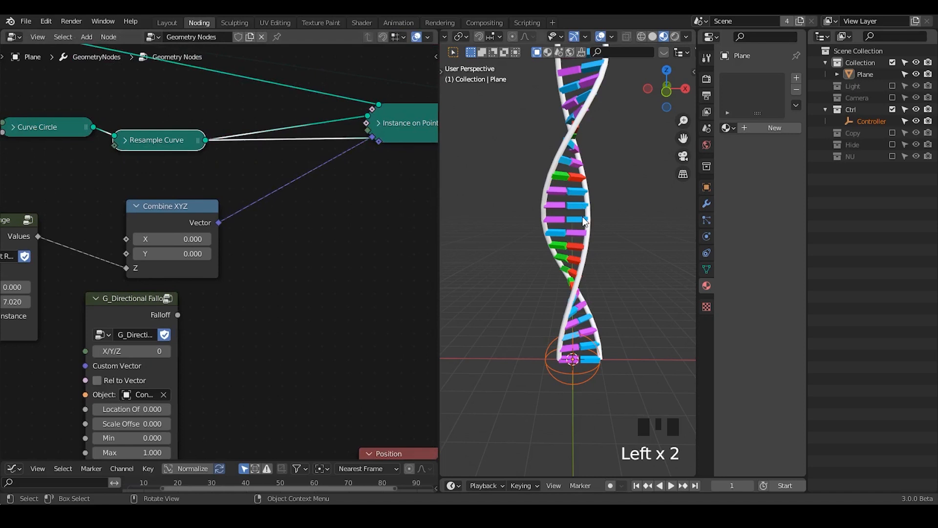
# - Insert a Vector Math node set to Scale between Combine XYZ and Instance on Points, and feed Falloff into its Scale input
pyautogui.moveTo(252, 316); pyautogui.dragTo(278, 262, button='middle')
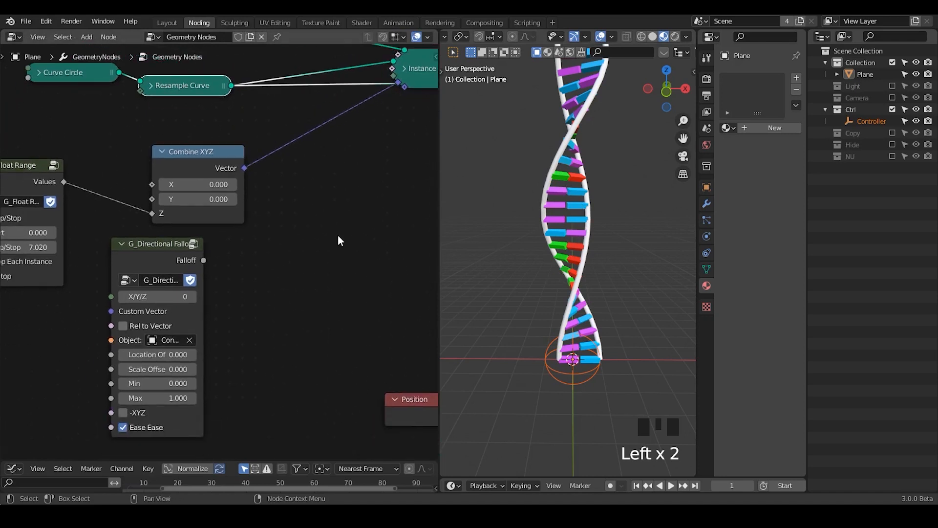
pyautogui.hotkey('shift', 'a')
pyautogui.write('vector mat')
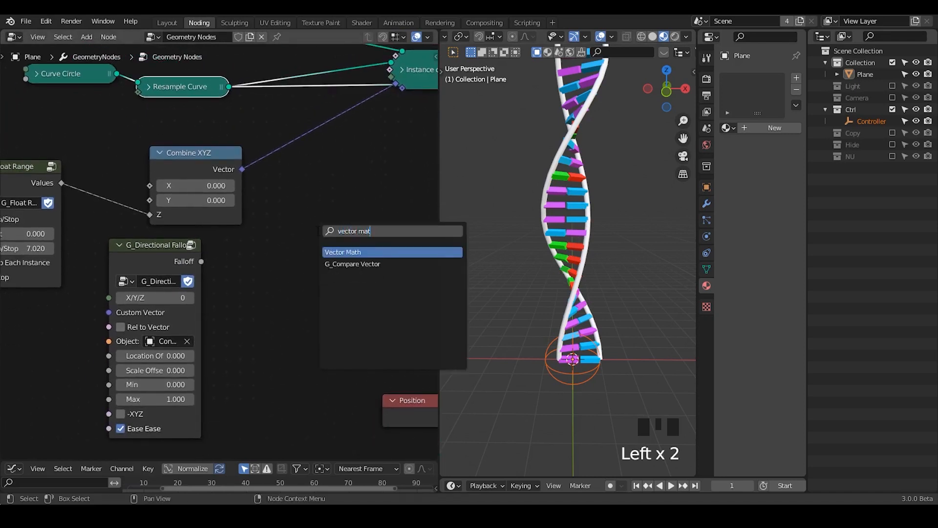
pyautogui.press('Return')
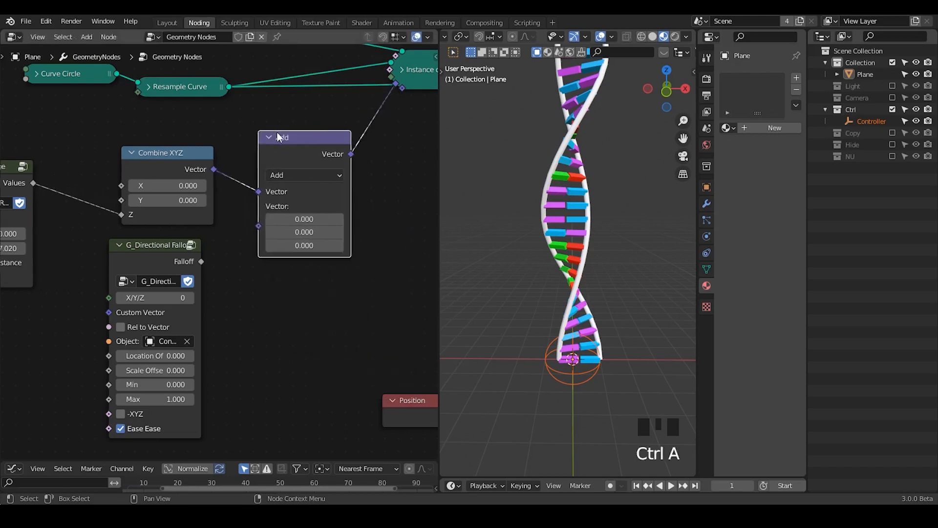
pyautogui.click(318, 146)
pyautogui.click(320, 171)
pyautogui.click(320, 389)
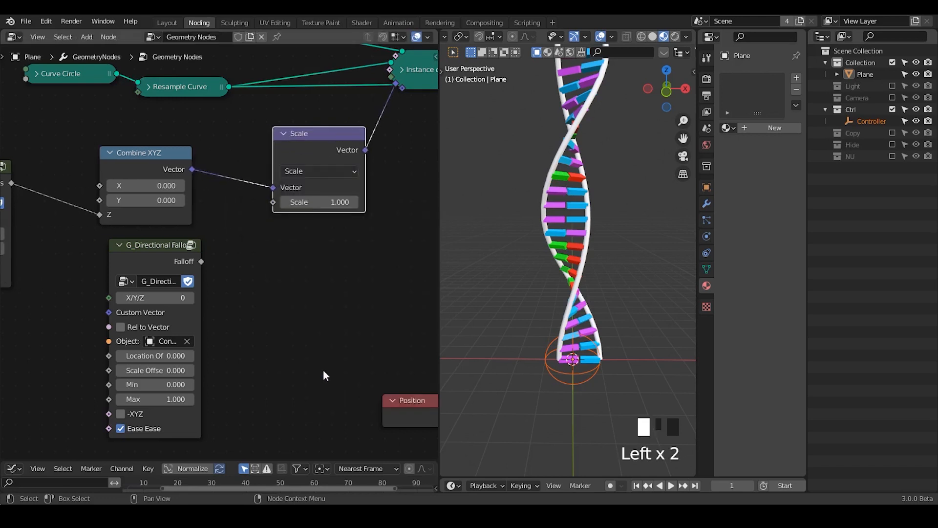
pyautogui.moveTo(268, 214); pyautogui.dragTo(273, 202)
# - Set the G_Directional Falloff node's X/Y/Z value to 2
pyautogui.click(567, 380)
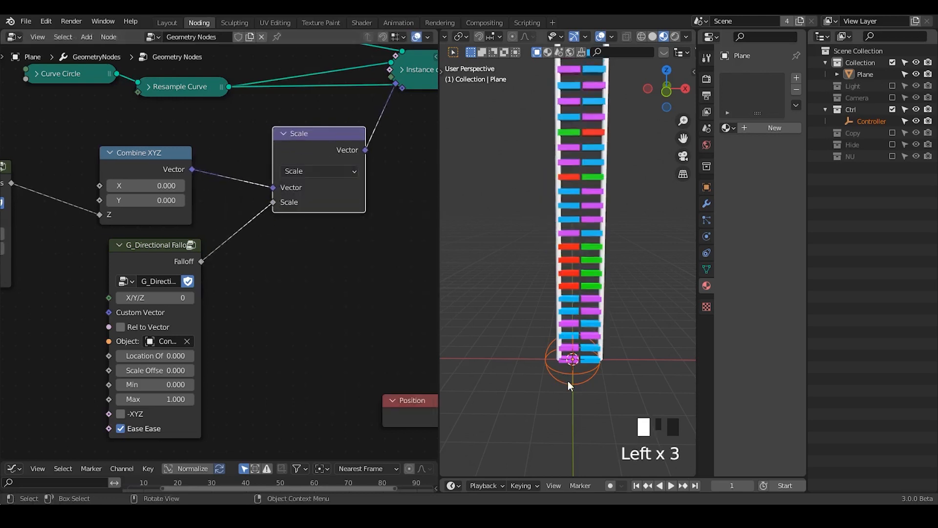
pyautogui.press('g')
pyautogui.press('Escape')
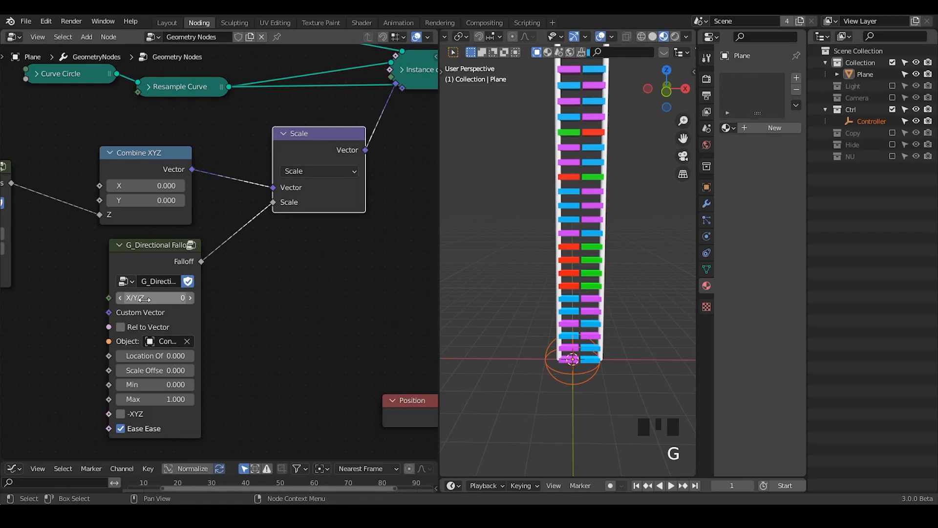
pyautogui.click(190, 298)
pyautogui.click(190, 298)
pyautogui.click(191, 298)
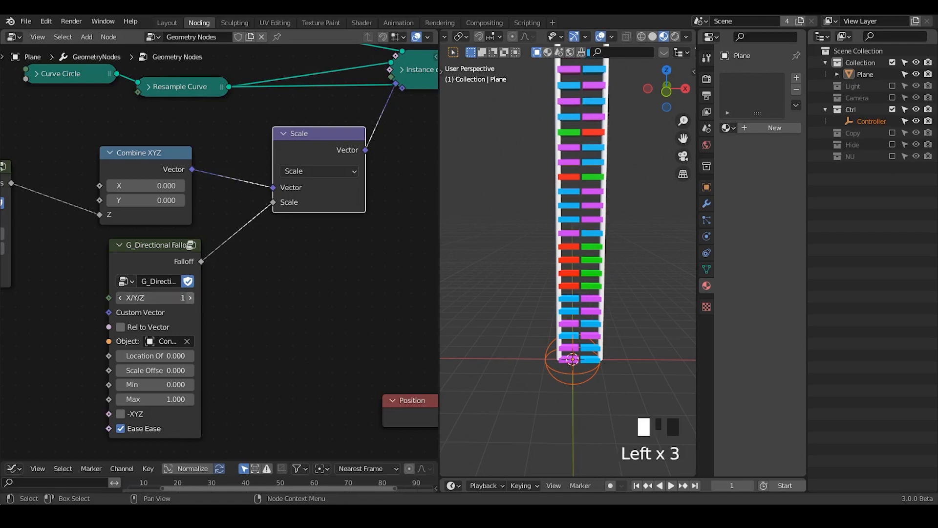
# - Raise the Controller empty along the Z axis and scale it up to widen the falloff range
pyautogui.press('g')
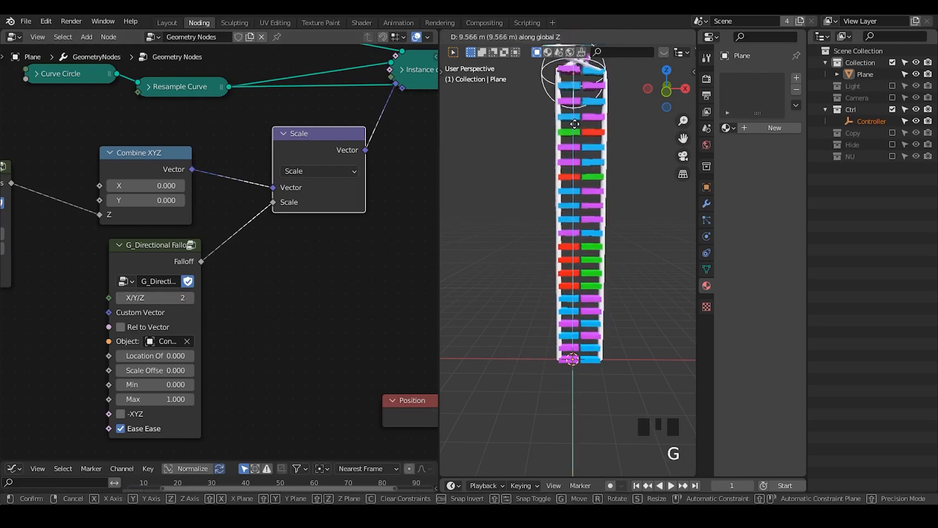
pyautogui.click(603, 216)
pyautogui.keyDown('ctrl'); pyautogui.moveTo(603, 216); pyautogui.dragTo(619, 231, button='middle'); pyautogui.keyUp('ctrl')
pyautogui.press('s')
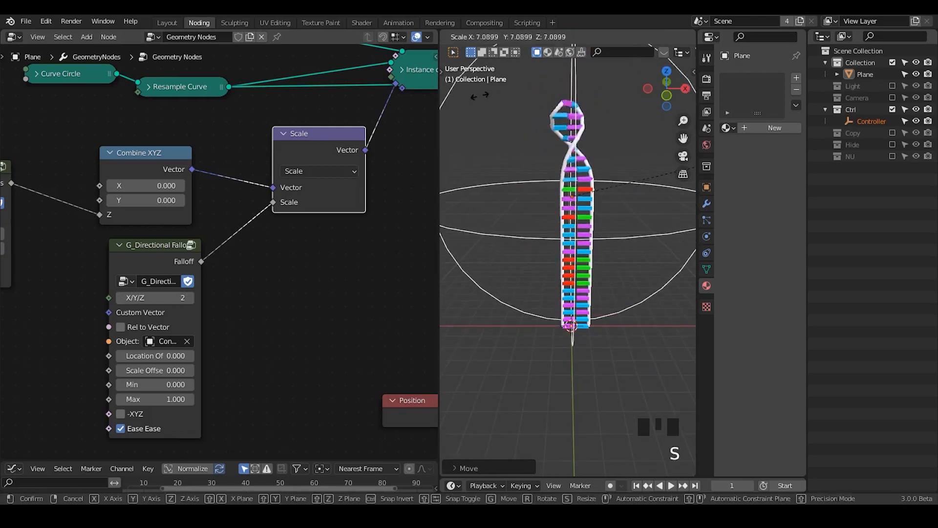
pyautogui.click(593, 105)
# - Slide the enlarged Controller along the Z axis past the helix to test the twist falloff
pyautogui.press('g')
pyautogui.press('z')
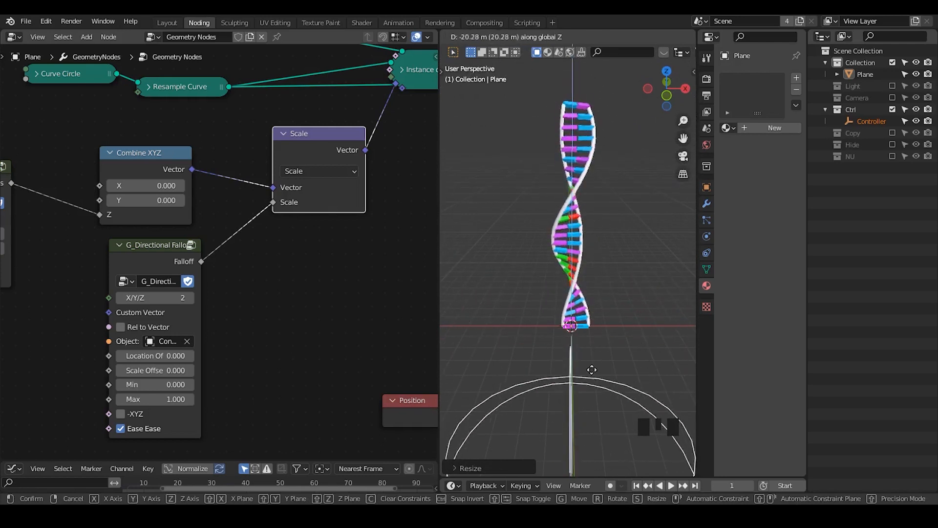
pyautogui.click(610, 462)
# - Select the Mesh Line, G_Float Range, Combine XYZ and G_Directional Falloff nodes and move them away from the Instance on Points node
pyautogui.moveTo(272, 286); pyautogui.dragTo(328, 278, button='middle')
pyautogui.moveTo(393, 160); pyautogui.dragTo(2, 342)
pyautogui.moveTo(83, 309); pyautogui.dragTo(124, 334, button='middle')
pyautogui.moveTo(139, 67); pyautogui.dragTo(37, 155)
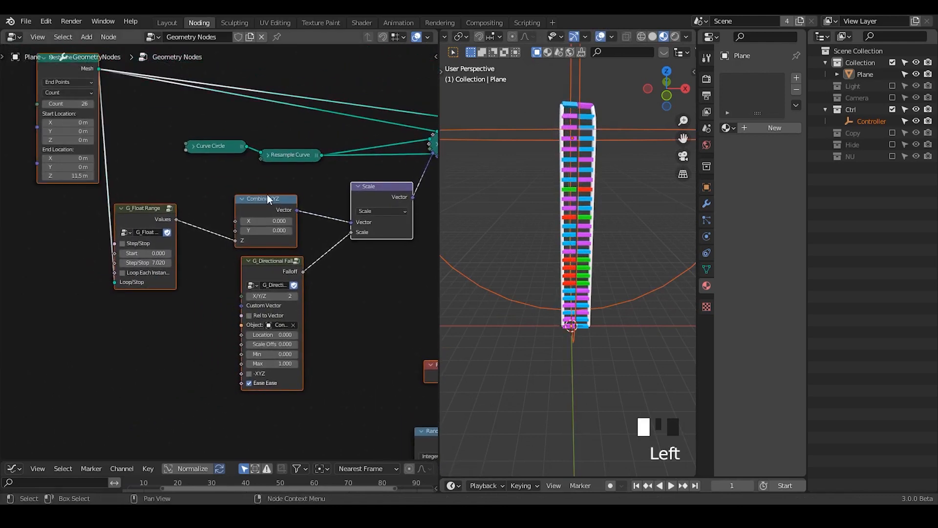
pyautogui.moveTo(268, 197); pyautogui.dragTo(138, 198)
# - Move the Position node below Collection Info and bring the Scale node in line with its inputs
pyautogui.click(359, 319)
pyautogui.moveTo(359, 319); pyautogui.dragTo(256, 280, button='middle')
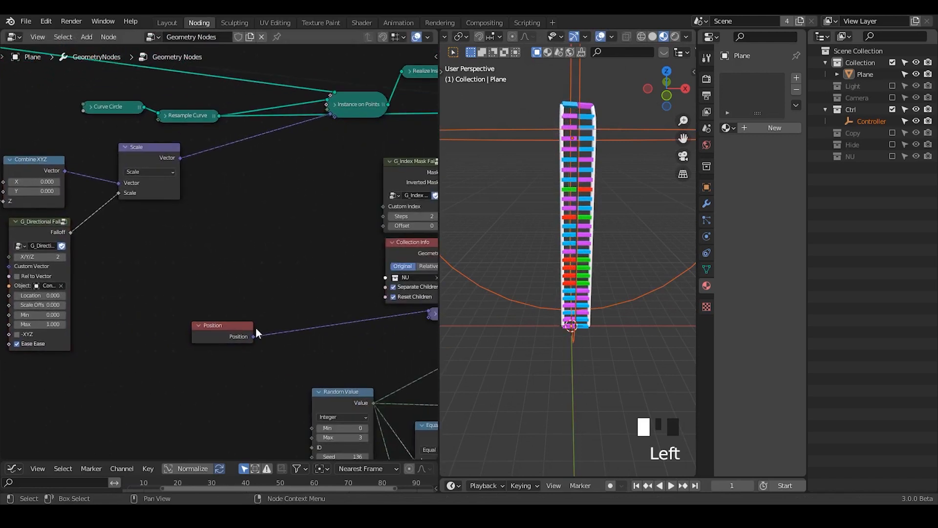
pyautogui.moveTo(230, 331); pyautogui.dragTo(339, 319)
pyautogui.moveTo(135, 159); pyautogui.dragTo(146, 185)
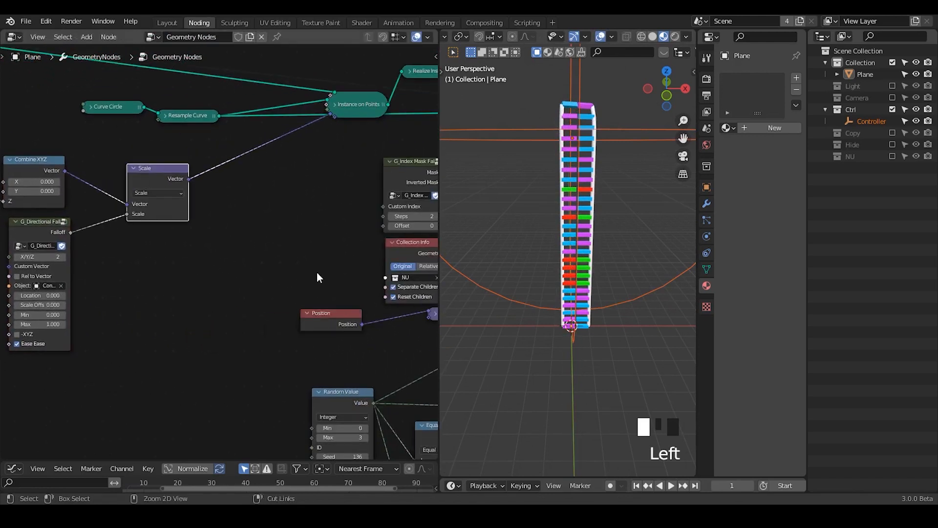
# - Expand the collapsed Instance on Points node fed by the Resample Curve and reposition it
pyautogui.scroll(3, 322, 268)
pyautogui.click(369, 63)
pyautogui.moveTo(383, 64); pyautogui.dragTo(349, 40)
pyautogui.scroll(-1, 254, 145)
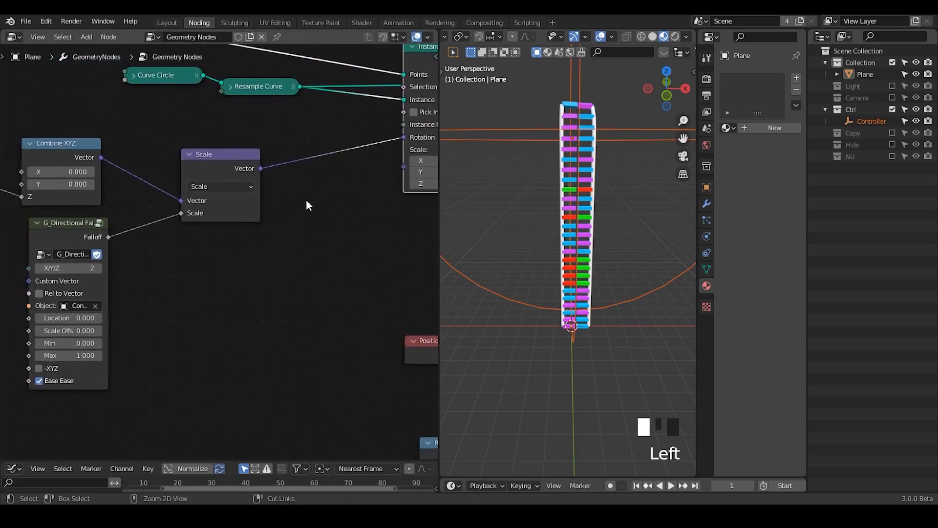
# - Add a second Combine XYZ node below the Scale node with Y and Z set to 1
pyautogui.hotkey('shift', 'a')
pyautogui.write('combine')
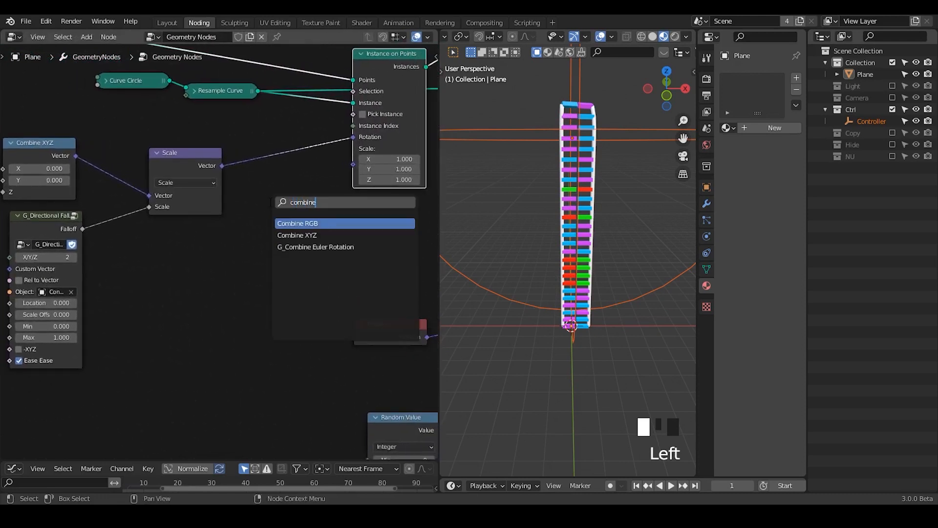
pyautogui.press('Return')
pyautogui.click(249, 197)
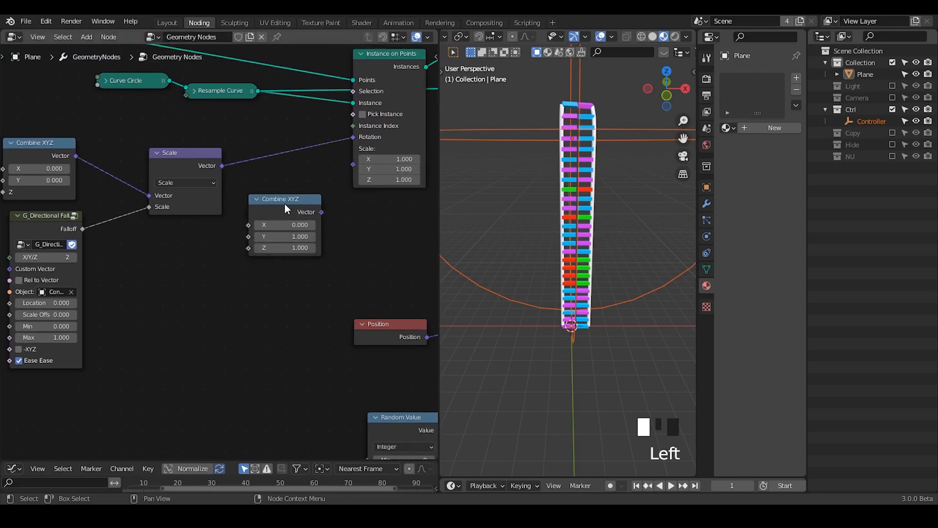
pyautogui.moveTo(287, 209); pyautogui.dragTo(270, 222)
# - Try increasing the Instance on Points node's X scale to 4.4, then restore it to 1
pyautogui.moveTo(389, 159); pyautogui.dragTo(430, 159)
pyautogui.click(390, 159)
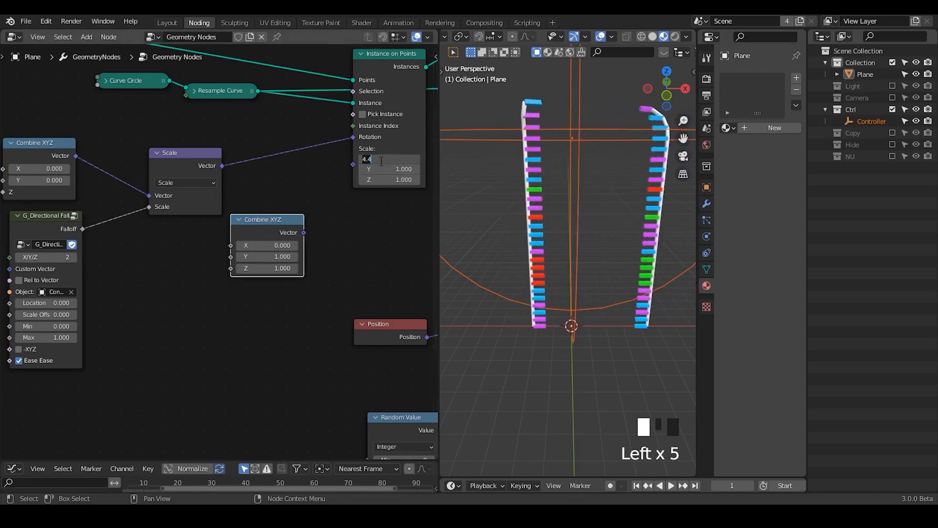
pyautogui.write('1')
pyautogui.press('Return')
# - Connect the new Combine XYZ's Vector to the Instance on Points node's Scale
pyautogui.moveTo(303, 232); pyautogui.dragTo(351, 166)
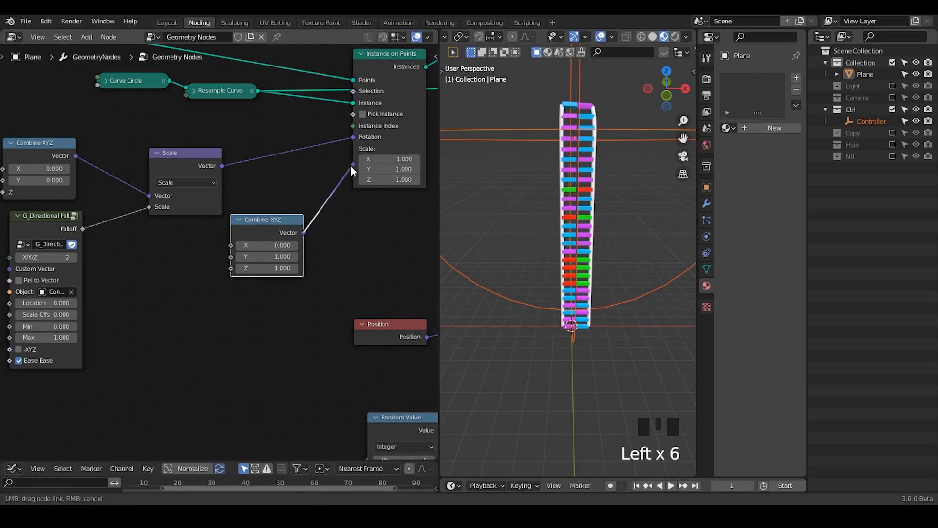
# - Link the Combine XYZ's Vector to the Instance on Points Scale and feed the G_Directional Falloff output into its X
pyautogui.moveTo(350, 166); pyautogui.dragTo(350, 166)
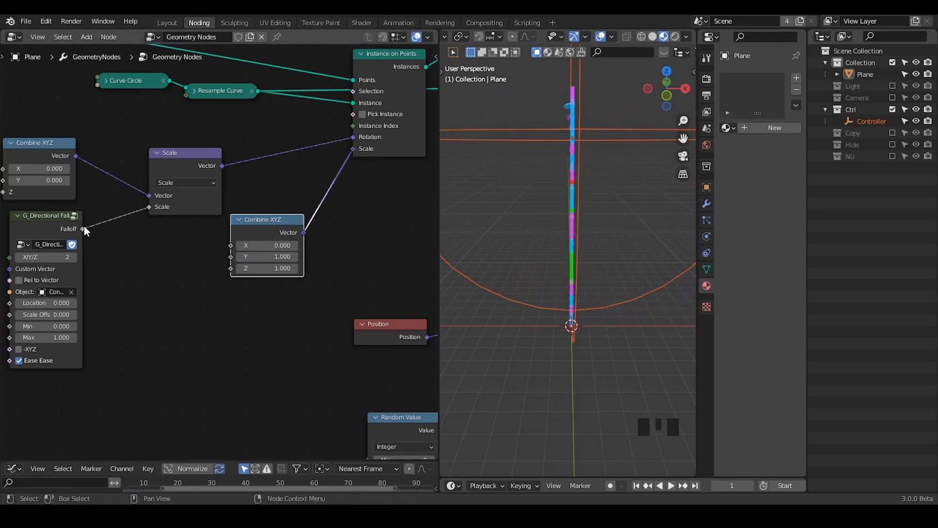
pyautogui.moveTo(82, 229); pyautogui.dragTo(229, 246)
# - Insert a Map Range node between the G_Directional Falloff output and the scale Combine XYZ's X
pyautogui.moveTo(115, 329); pyautogui.dragTo(174, 300, button='middle')
pyautogui.hotkey('shift', 'a')
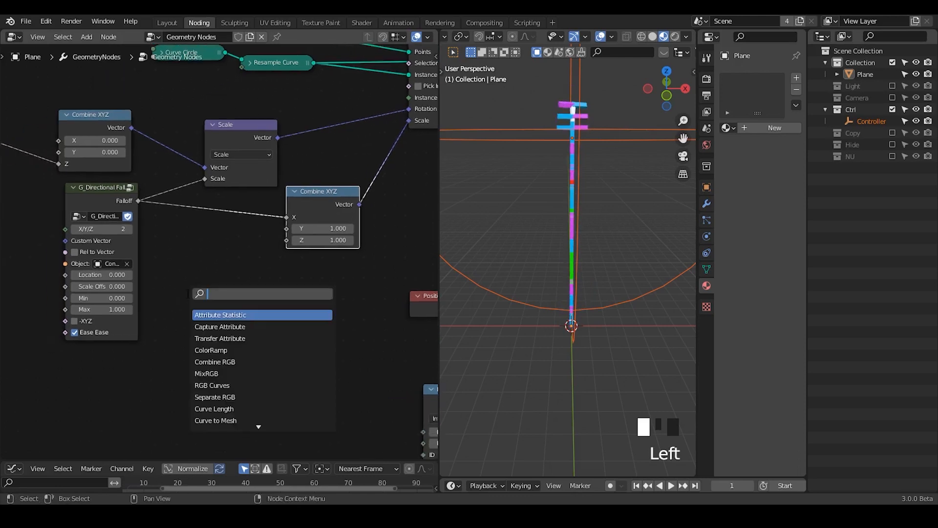
pyautogui.write('map rang')
pyautogui.press('Return')
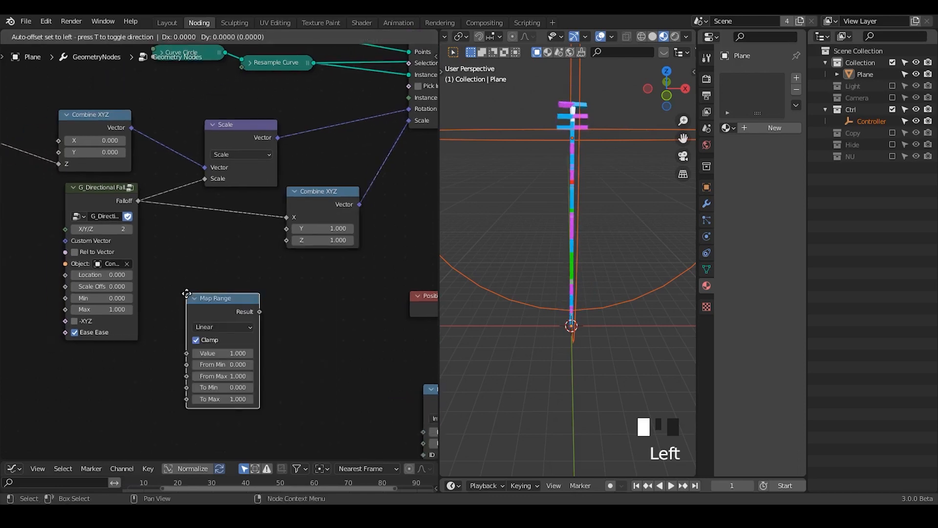
pyautogui.click(185, 201)
# - Try the Map Range with To Min 1 and To Max 36.8, and move the Controller along Z to test the spread
pyautogui.moveTo(215, 287); pyautogui.dragTo(244, 238, button='middle')
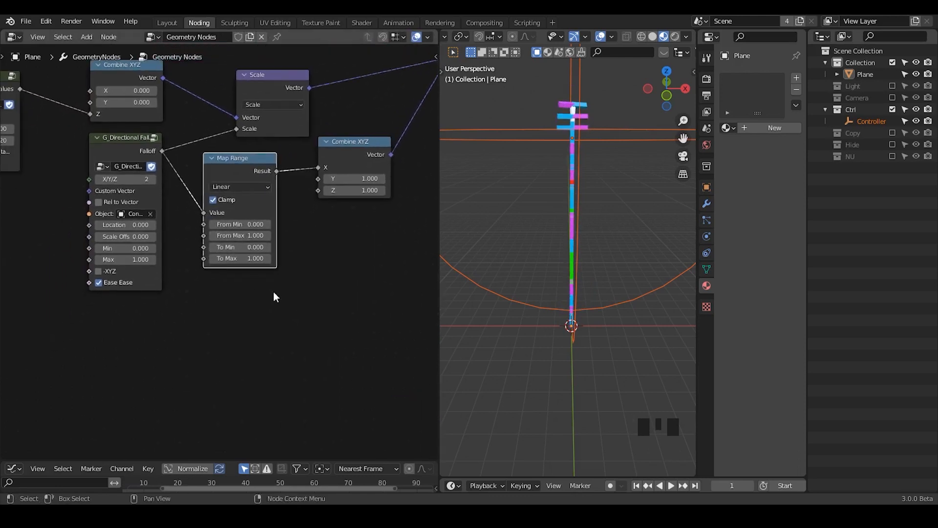
pyautogui.keyDown('ctrl'); pyautogui.moveTo(273, 292); pyautogui.dragTo(259, 223, button='middle'); pyautogui.keyUp('ctrl')
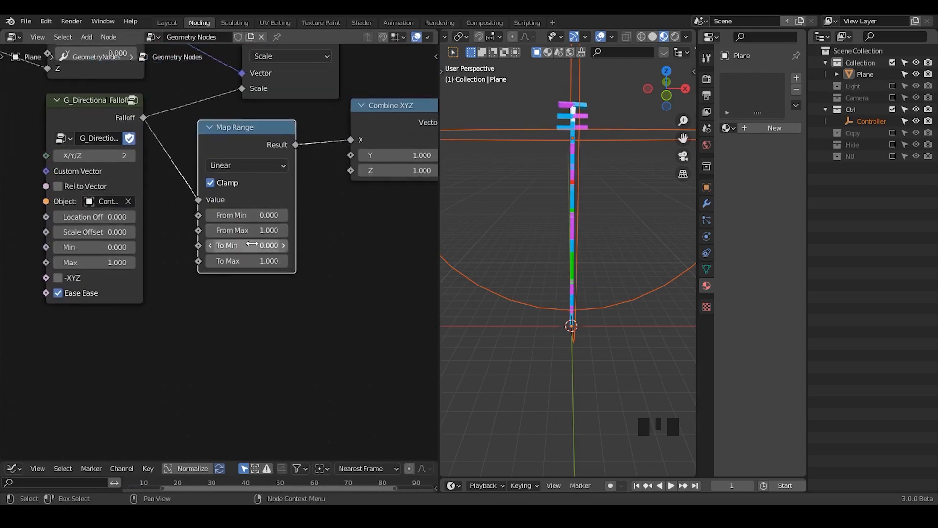
pyautogui.moveTo(246, 245); pyautogui.dragTo(342, 261)
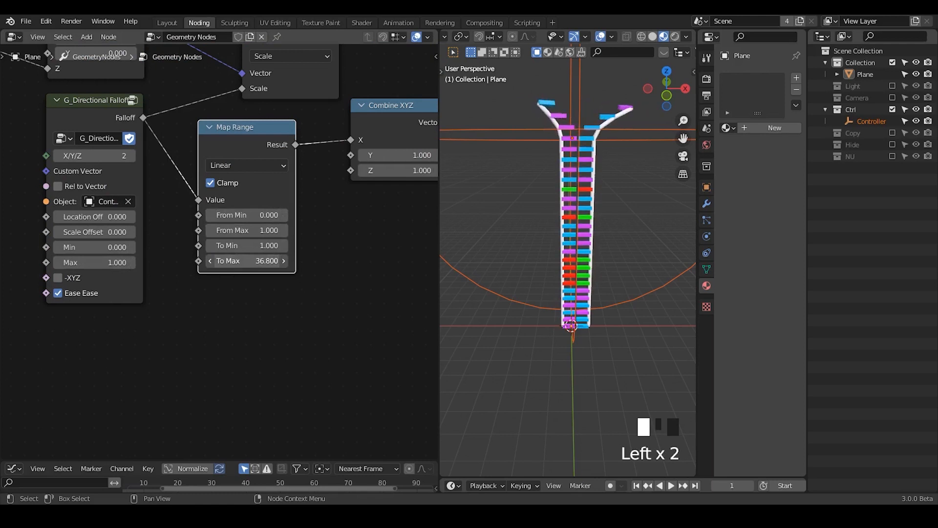
pyautogui.press('g')
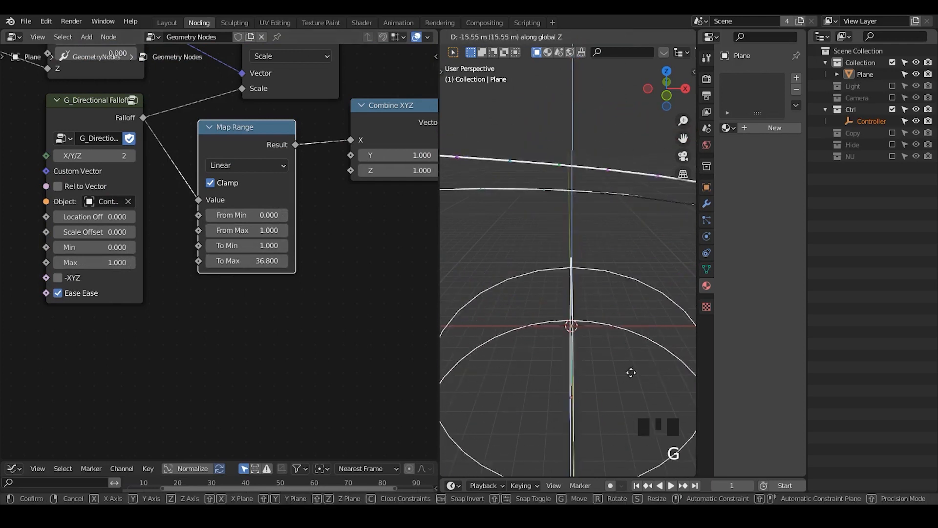
pyautogui.click(631, 92)
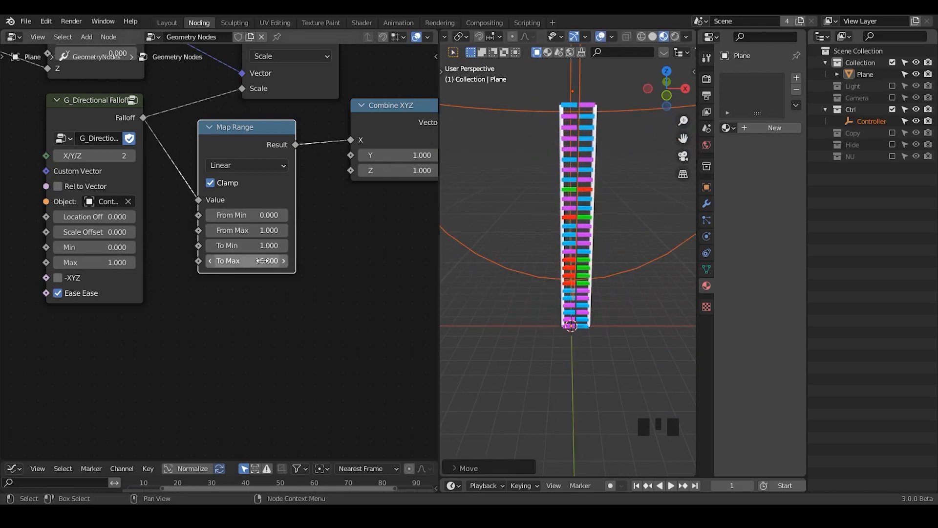
# - Set the Map Range's To Min to 5 and To Max to 1, and move the Controller along Z to test the separation
pyautogui.moveTo(239, 247); pyautogui.dragTo(237, 247)
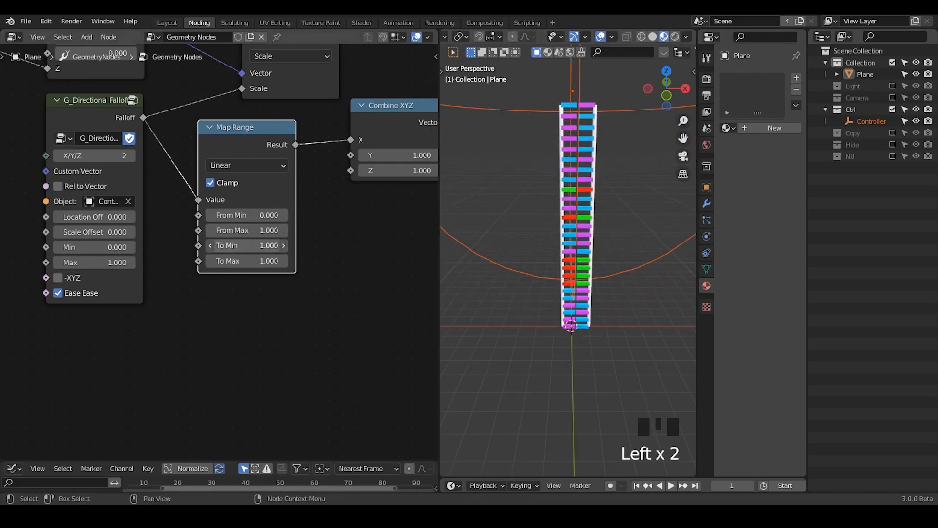
pyautogui.click(316, 269)
pyautogui.keyDown('ctrl'); pyautogui.moveTo(573, 211); pyautogui.dragTo(596, 166, button='middle'); pyautogui.keyUp('ctrl')
pyautogui.press('g')
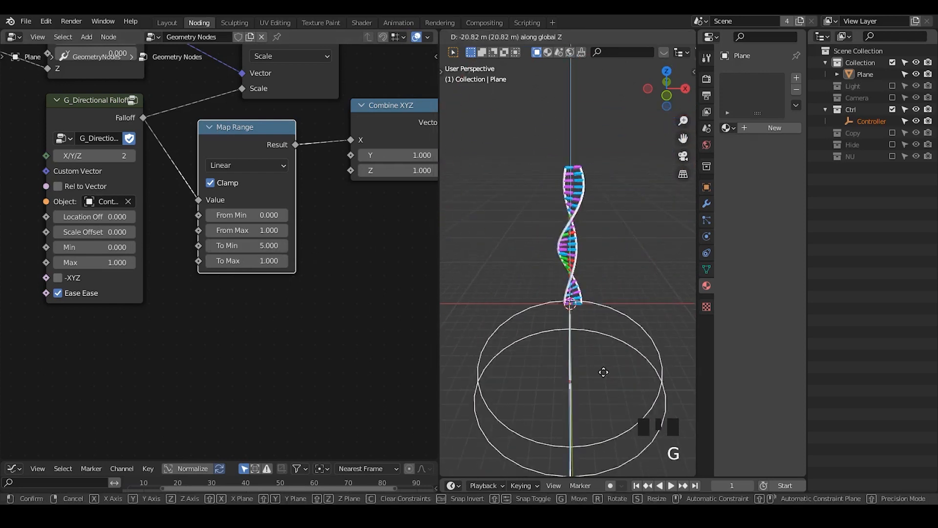
pyautogui.click(605, 153)
# - Reposition the Map Range and G_Directional Falloff nodes to open up space between them
pyautogui.moveTo(311, 260); pyautogui.dragTo(330, 324, button='middle')
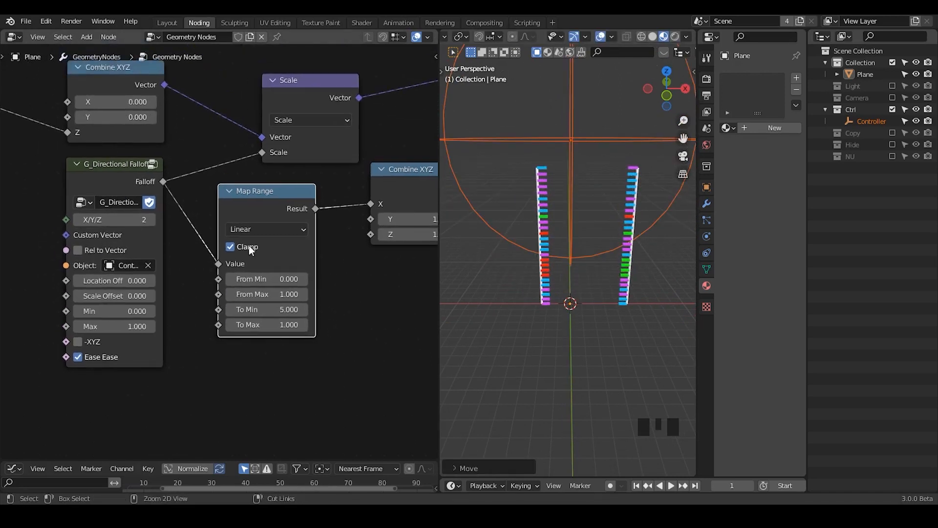
pyautogui.keyDown('ctrl'); pyautogui.moveTo(248, 245); pyautogui.dragTo(253, 216, button='middle'); pyautogui.keyUp('ctrl')
pyautogui.moveTo(254, 212); pyautogui.dragTo(274, 218)
pyautogui.moveTo(193, 271); pyautogui.dragTo(261, 259, button='middle')
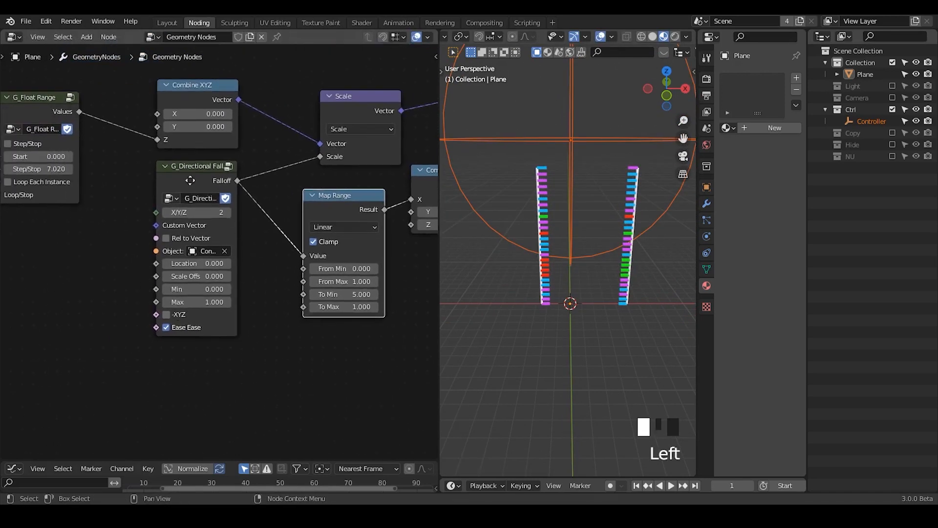
pyautogui.moveTo(190, 181); pyautogui.dragTo(141, 175)
# - Duplicate the G_Directional Falloff node, place it below the original and connect its Falloff to the Map Range's Value
pyautogui.hotkey('shift', 'd')
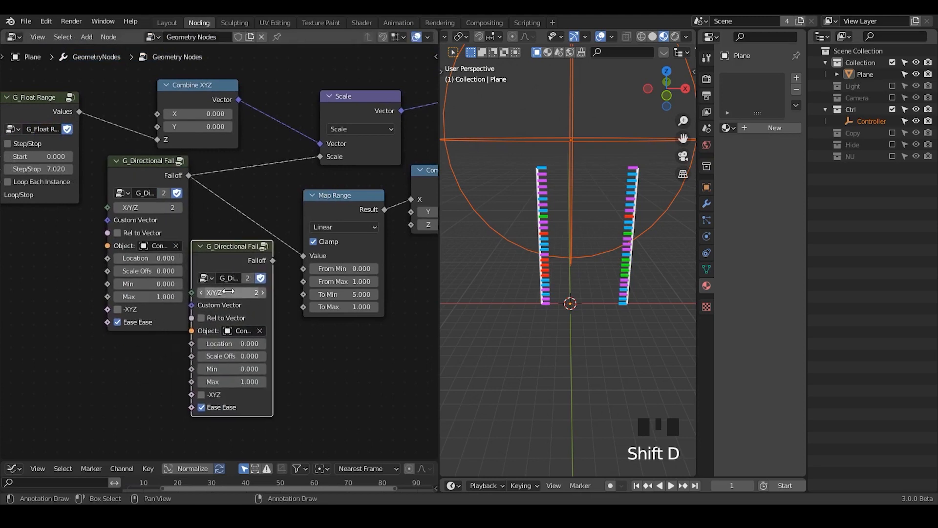
pyautogui.moveTo(228, 291); pyautogui.dragTo(240, 257, button='middle')
pyautogui.moveTo(169, 139)
pyautogui.mouseDown()
pyautogui.moveTo(133, 155)
pyautogui.moveTo(152, 142)
pyautogui.mouseUp()
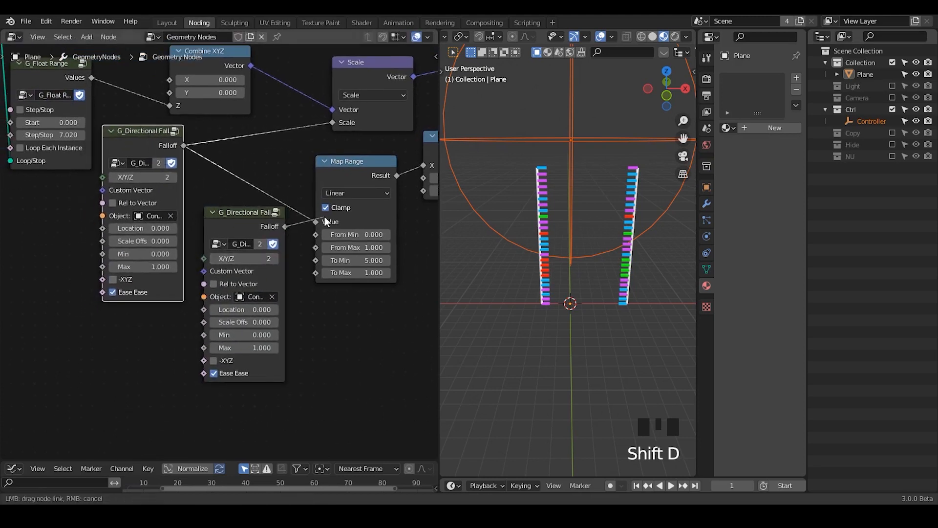
pyautogui.moveTo(318, 221); pyautogui.dragTo(318, 221)
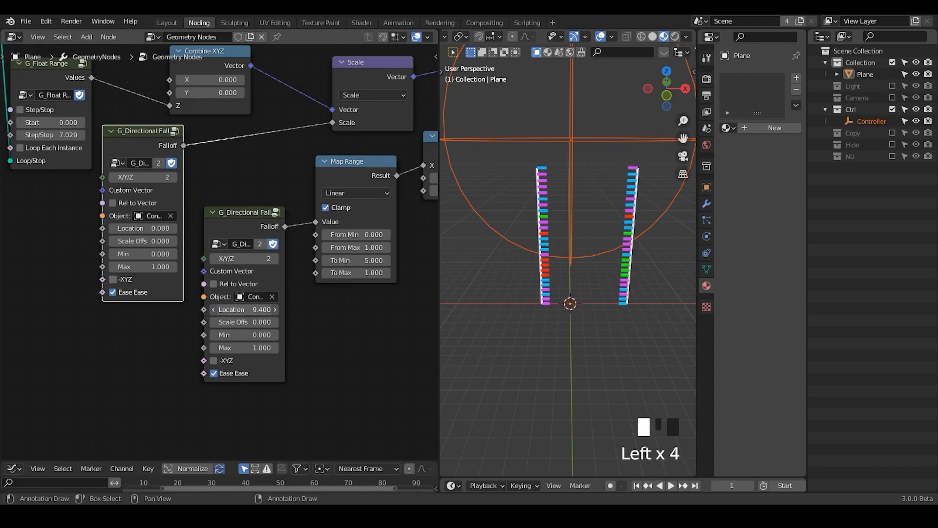
# - Try a Location offset of 9.4 on the duplicated falloff and lower the Controller along Z to test it
pyautogui.press('g')
pyautogui.press('z')
pyautogui.click(650, 260)
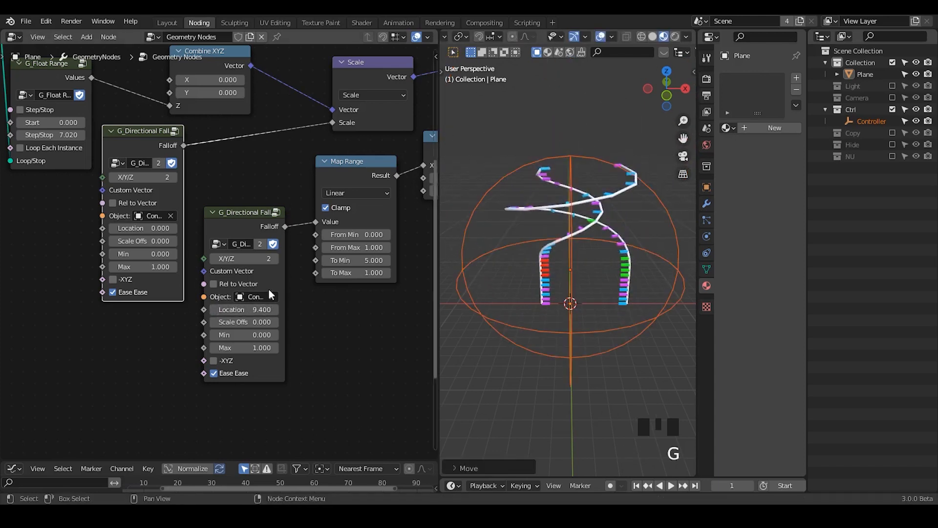
# - Set the duplicated G_Directional Falloff node's Location offset to -10
pyautogui.moveTo(246, 310); pyautogui.dragTo(150, 310)
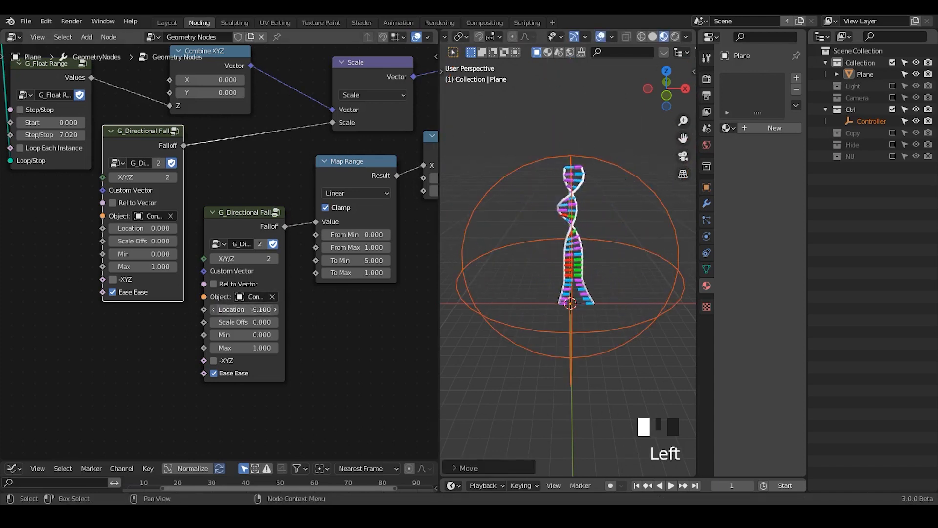
pyautogui.write('-10')
pyautogui.press('Return')
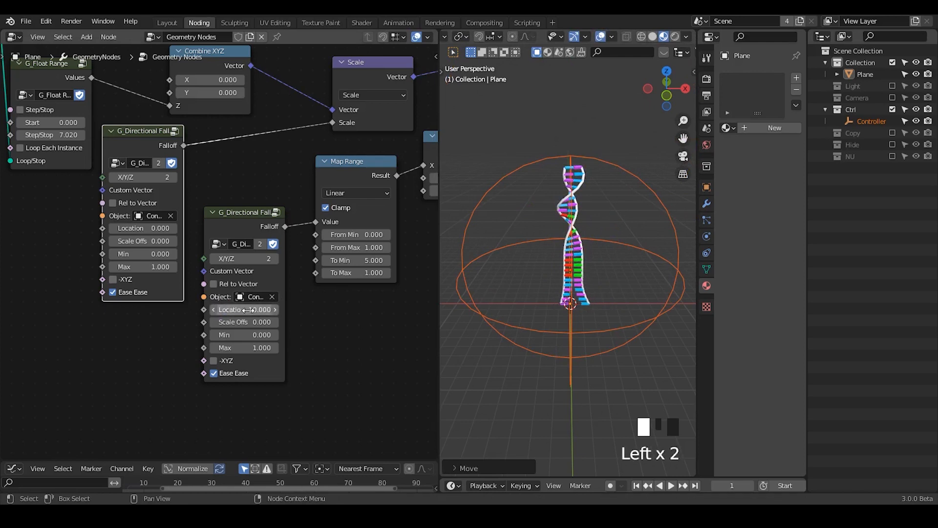
# - Raise the Controller along Z above the DNA and inspect the separated strands up close
pyautogui.press('g')
pyautogui.press('z')
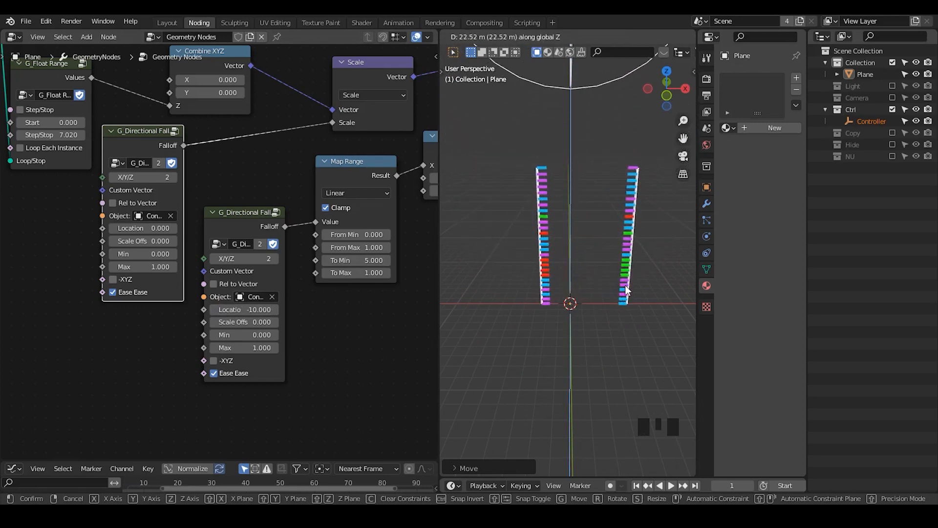
pyautogui.click(614, 297)
pyautogui.moveTo(612, 298); pyautogui.dragTo(609, 277, button='middle')
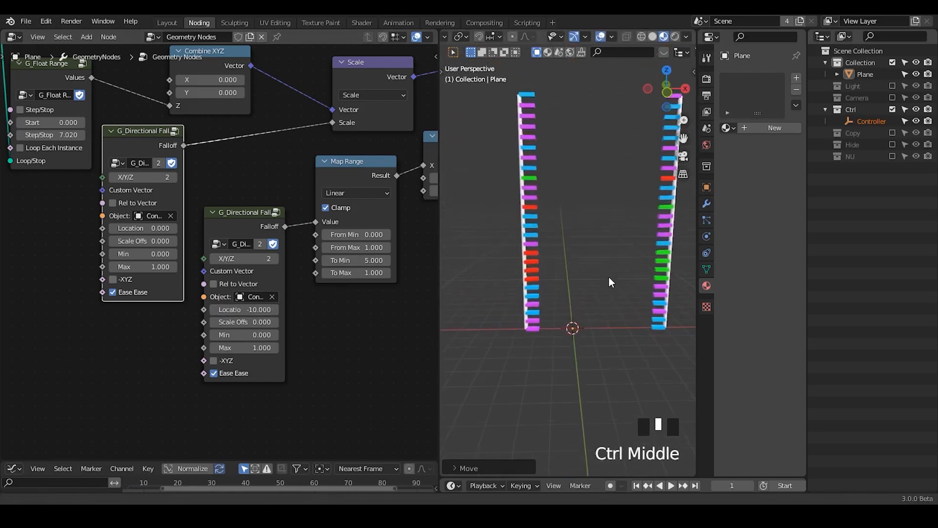
pyautogui.keyDown('shift'); pyautogui.moveTo(614, 318); pyautogui.dragTo(602, 304, button='middle'); pyautogui.keyUp('shift')
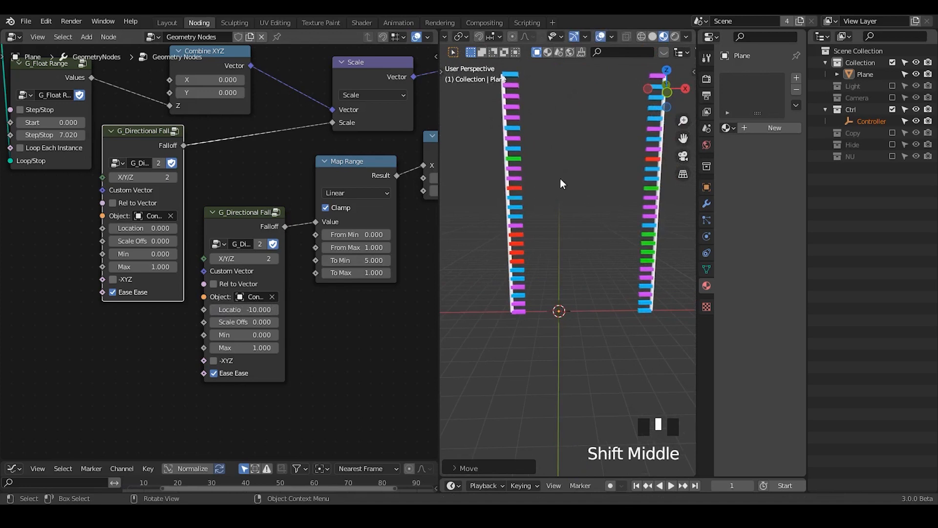
pyautogui.moveTo(548, 157); pyautogui.dragTo(544, 182, button='middle')
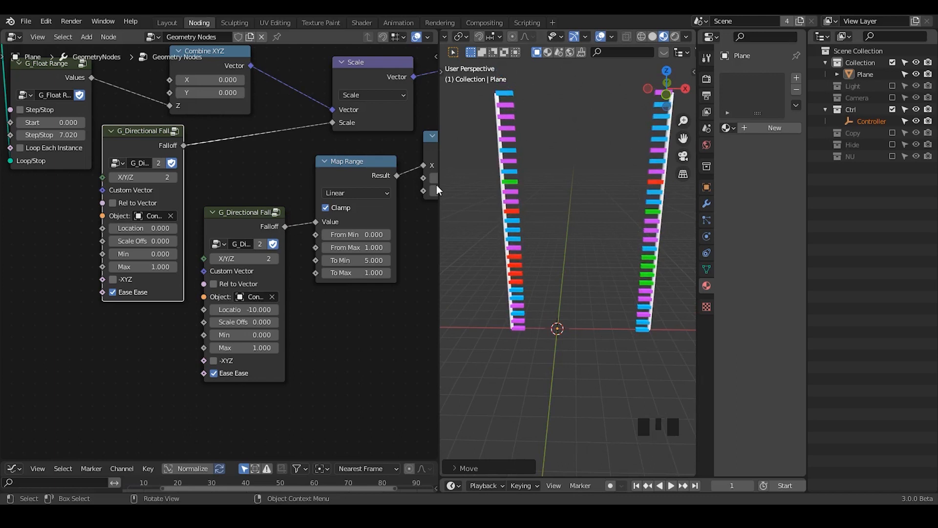
# - Lower the Controller along Z to the upper part of the DNA so the strands join at the top and spread at the base
pyautogui.moveTo(358, 234); pyautogui.dragTo(273, 305, button='middle')
pyautogui.scroll(-2, 273, 232)
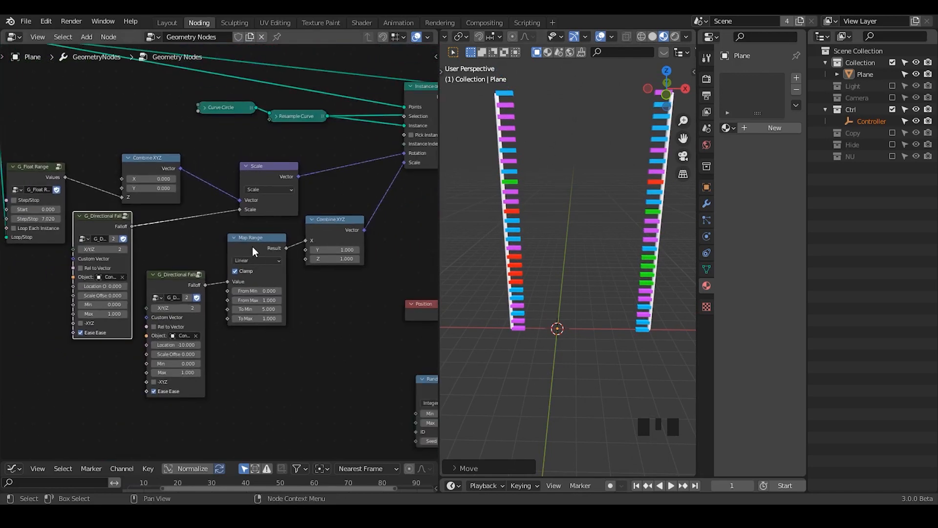
pyautogui.moveTo(253, 251); pyautogui.dragTo(297, 235, button='middle')
pyautogui.press('g')
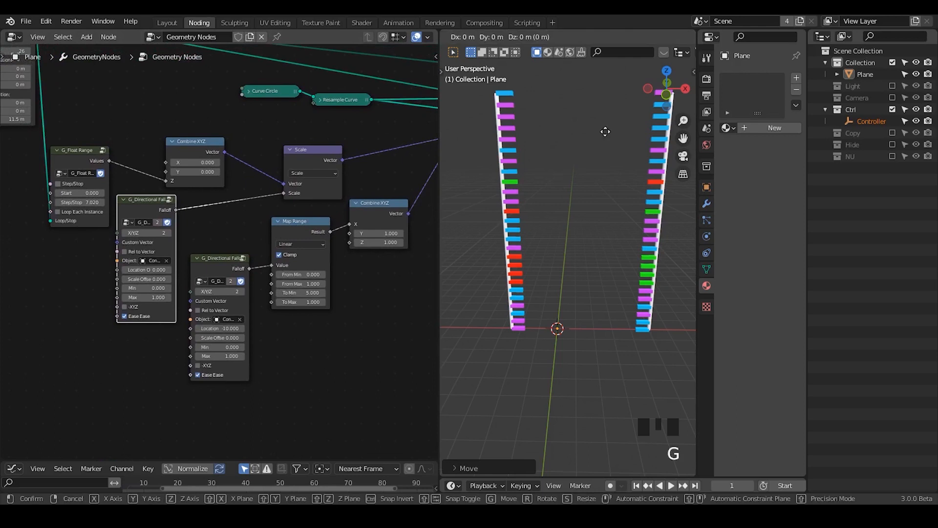
pyautogui.press('z')
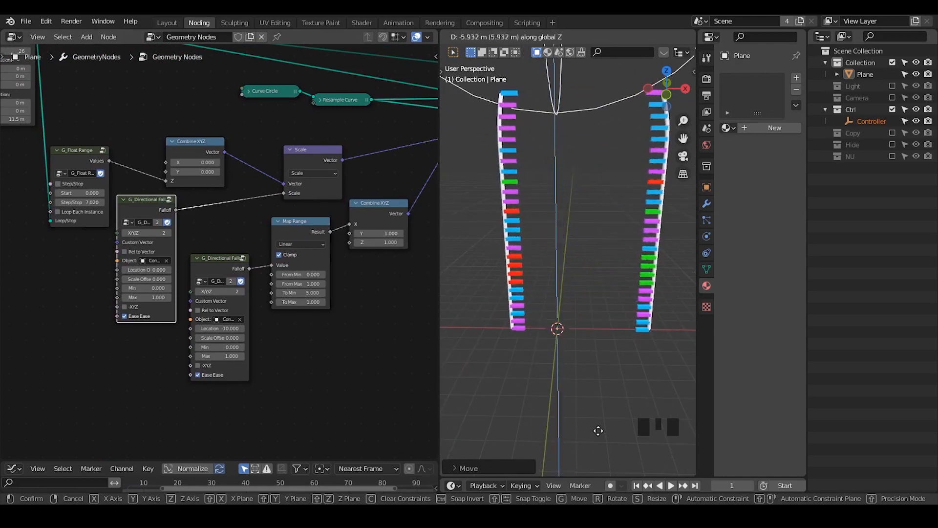
pyautogui.click(548, 357)
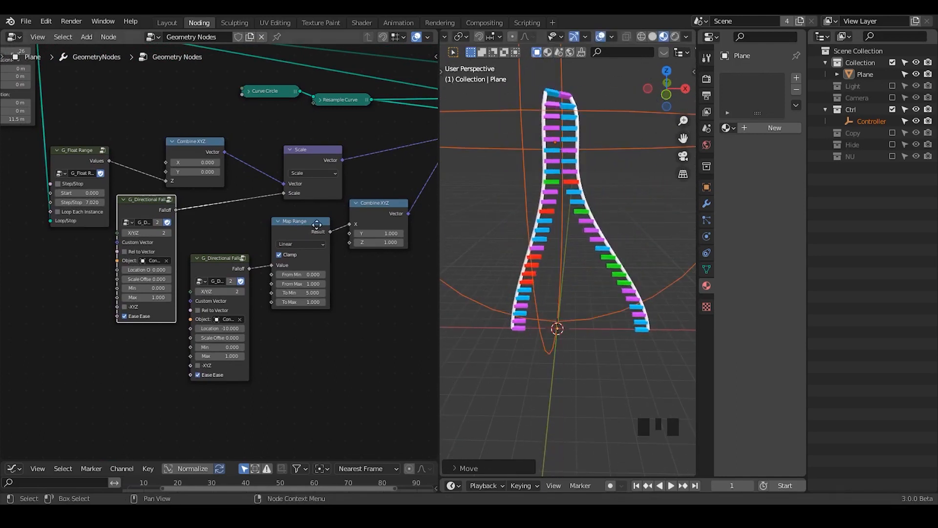
pyautogui.scroll(-6, 216, 176)
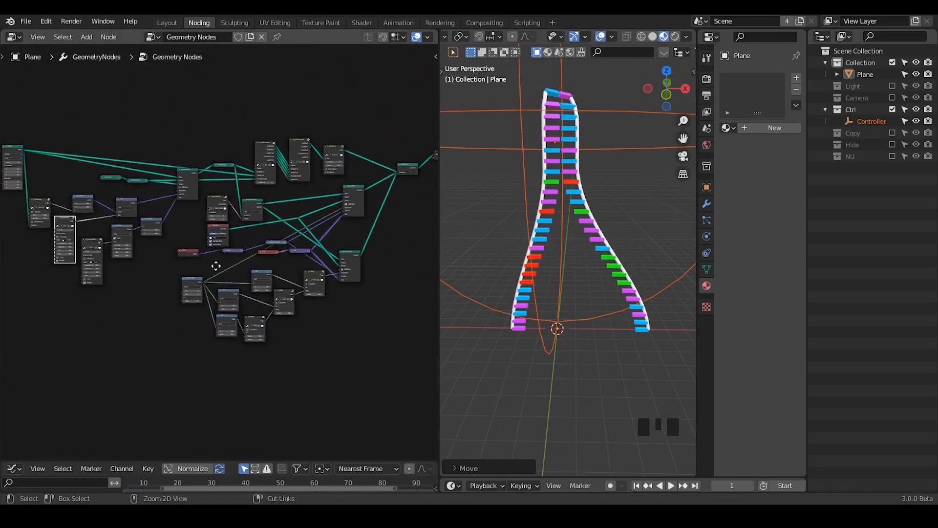